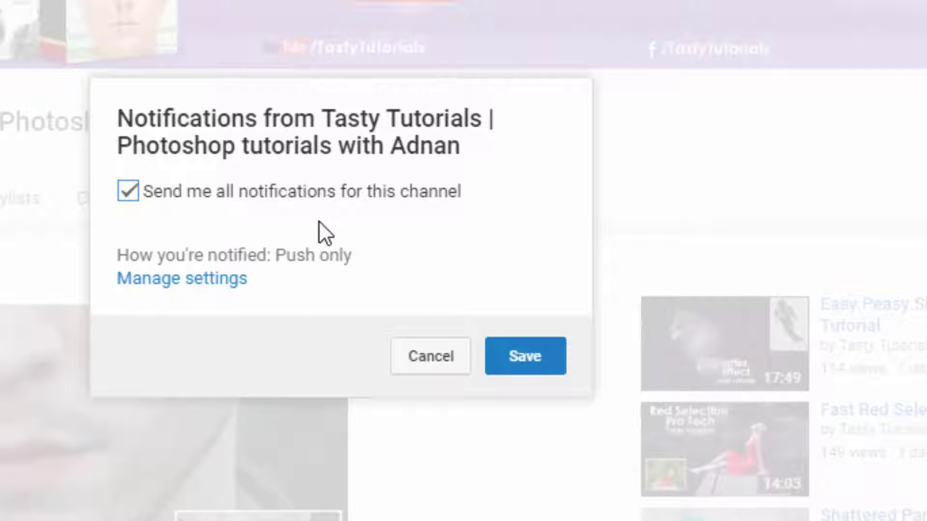
# Save all notifications for the Tasty Tutorials channel and open its Videos tab uploads grid.
pyautogui.click(524, 357)
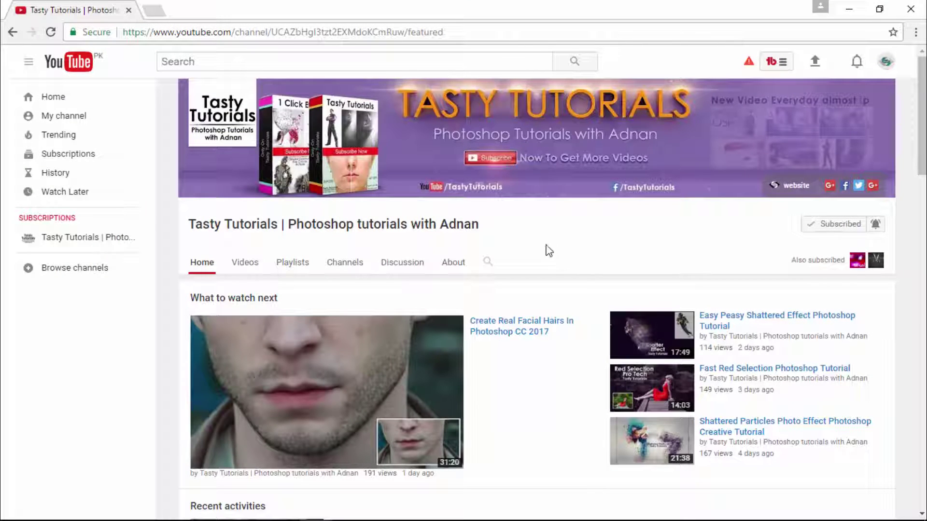
pyautogui.click(245, 262)
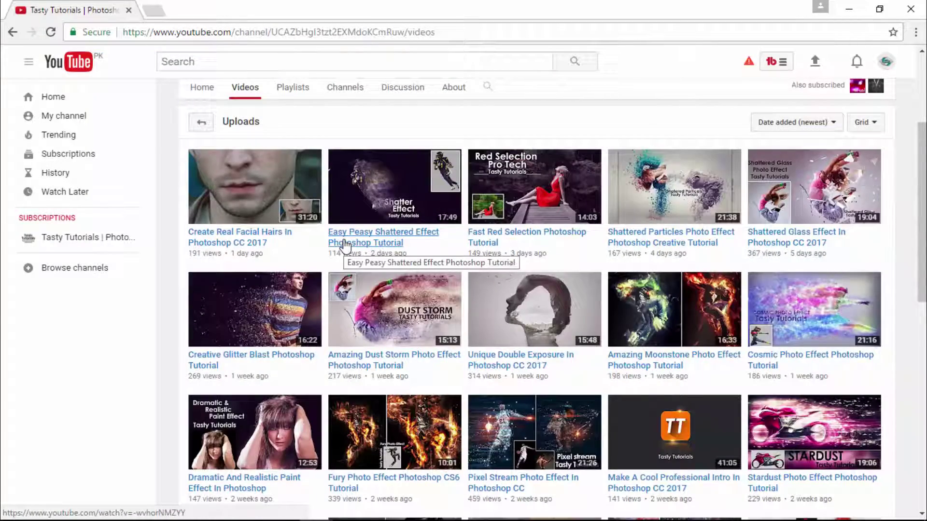
# Zoom the Girl.psd canvas in slightly to view the finished particle dispersion.
pyautogui.scroll(-8, 344, 243)
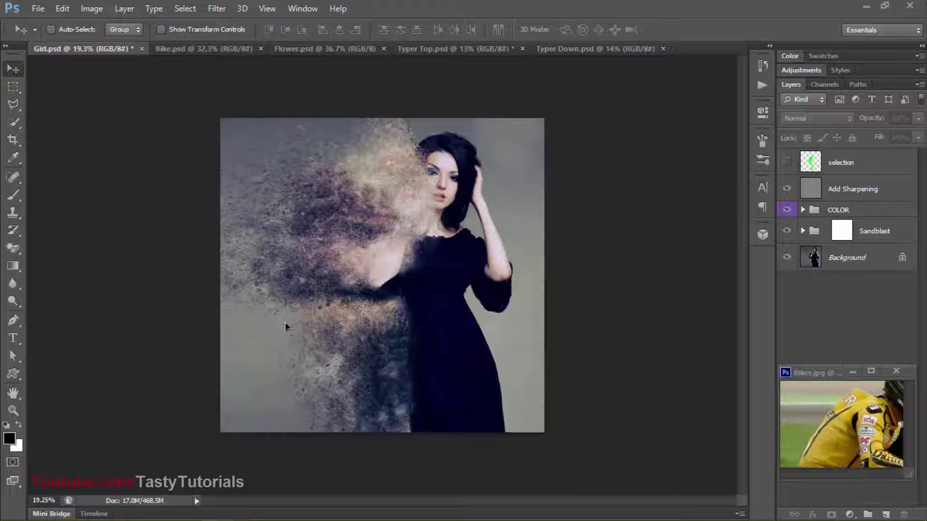
pyautogui.scroll(2, 284, 322)
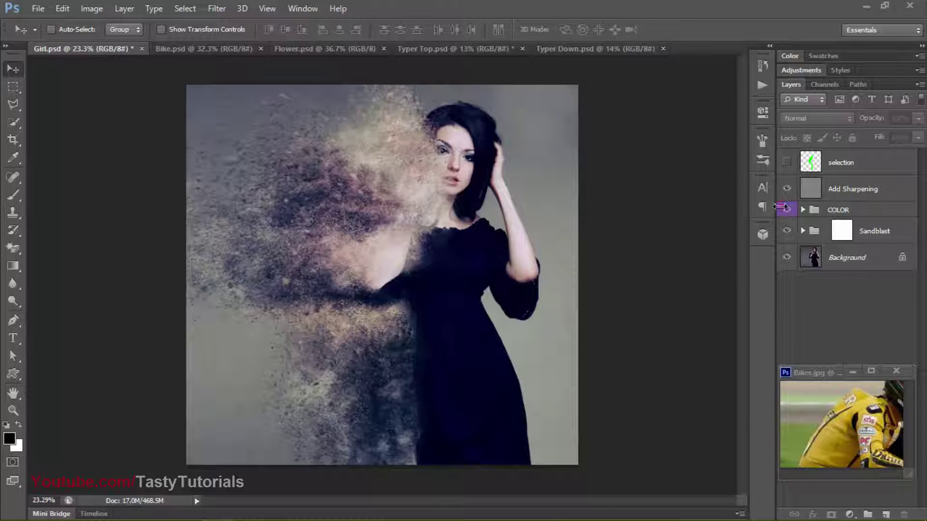
# Hide the effect layers to see the original girl photo, then re-enable and expand COLOR.
pyautogui.moveTo(787, 189); pyautogui.dragTo(786, 232)
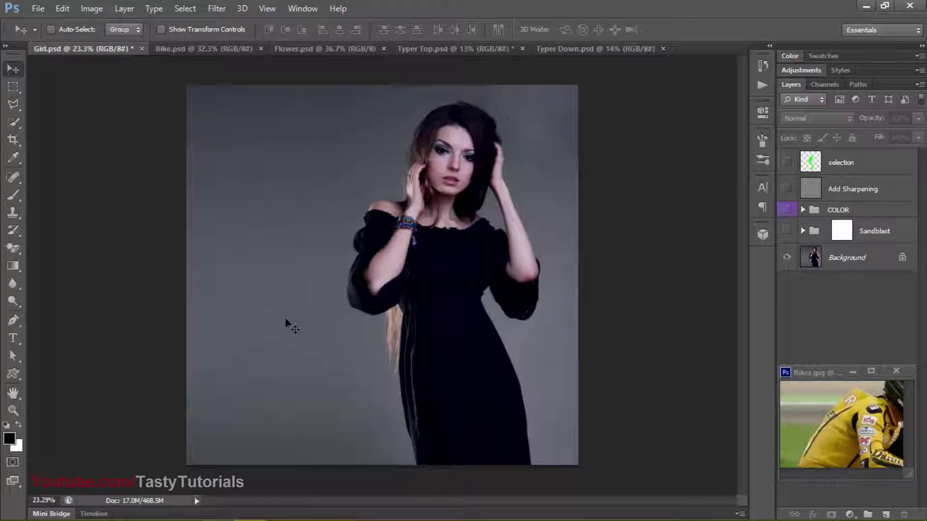
pyautogui.click(777, 225)
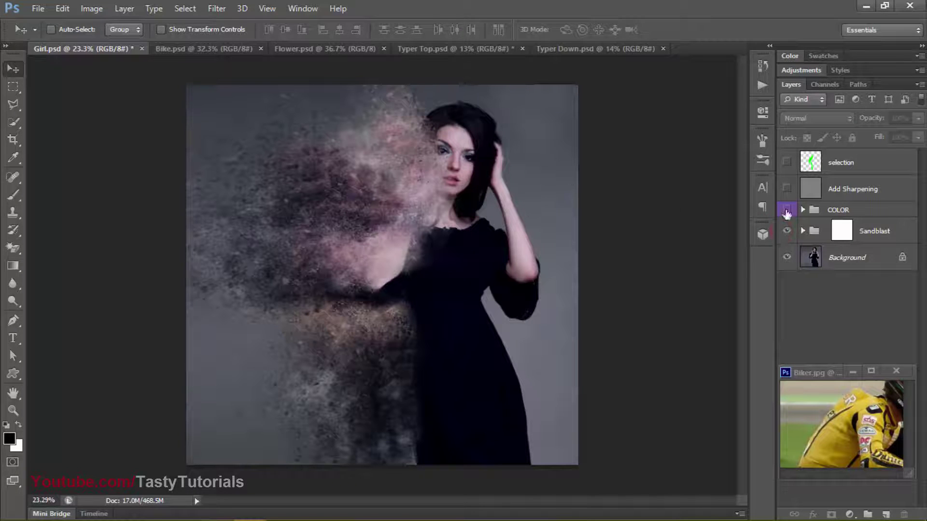
pyautogui.click(786, 210)
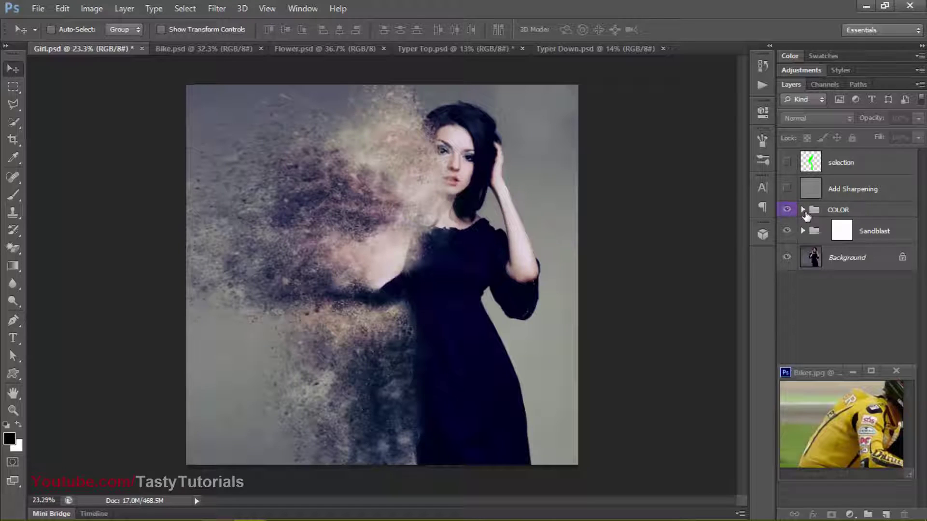
pyautogui.click(803, 210)
pyautogui.moveTo(921, 209); pyautogui.dragTo(922, 265)
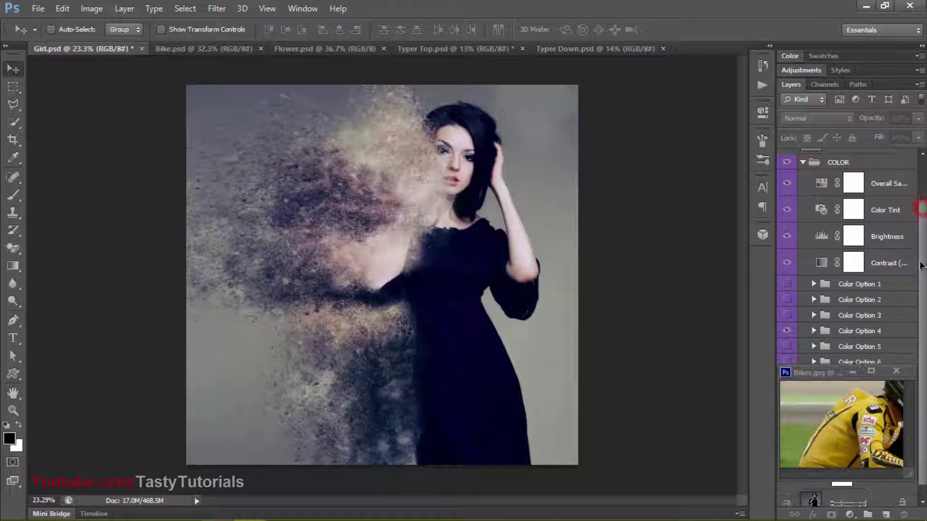
pyautogui.click(853, 373)
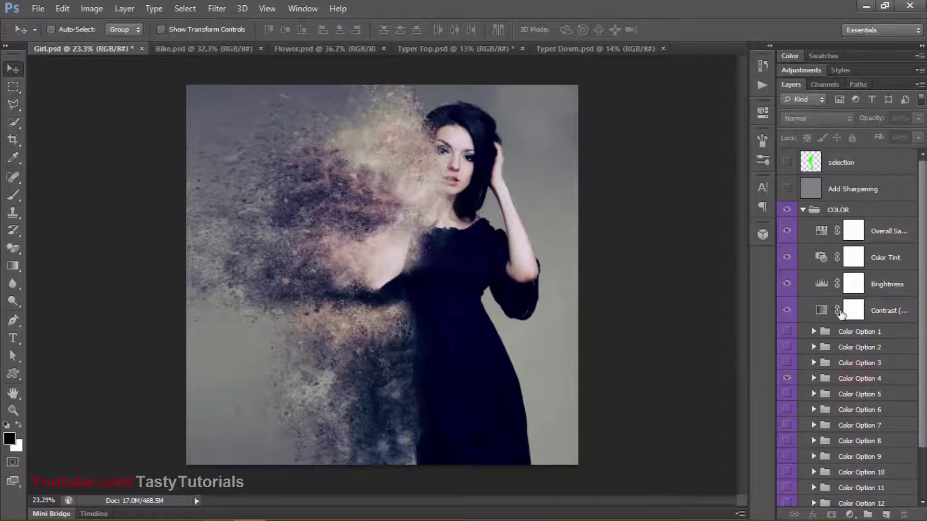
# Compare the Color Option 4 through 11 gradings by toggling their visibility.
pyautogui.scroll(-2, 868, 372)
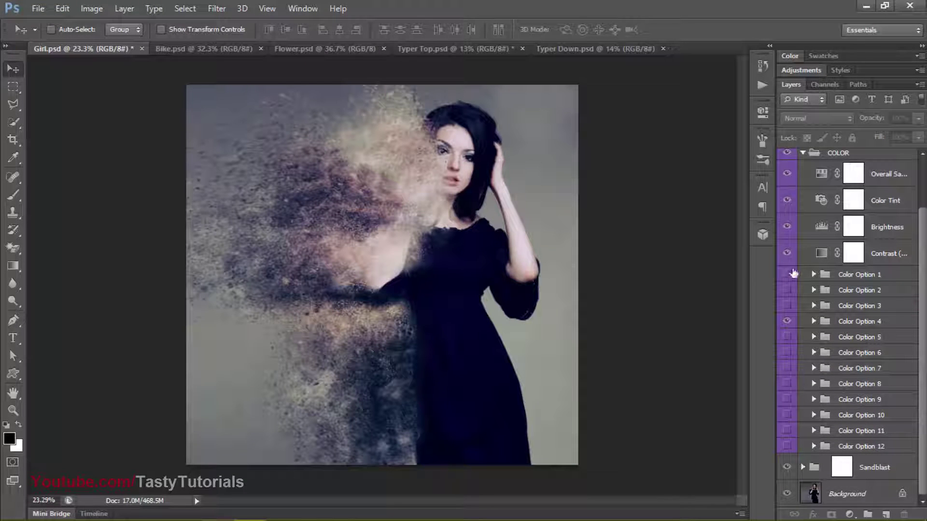
pyautogui.click(787, 321)
pyautogui.click(787, 337)
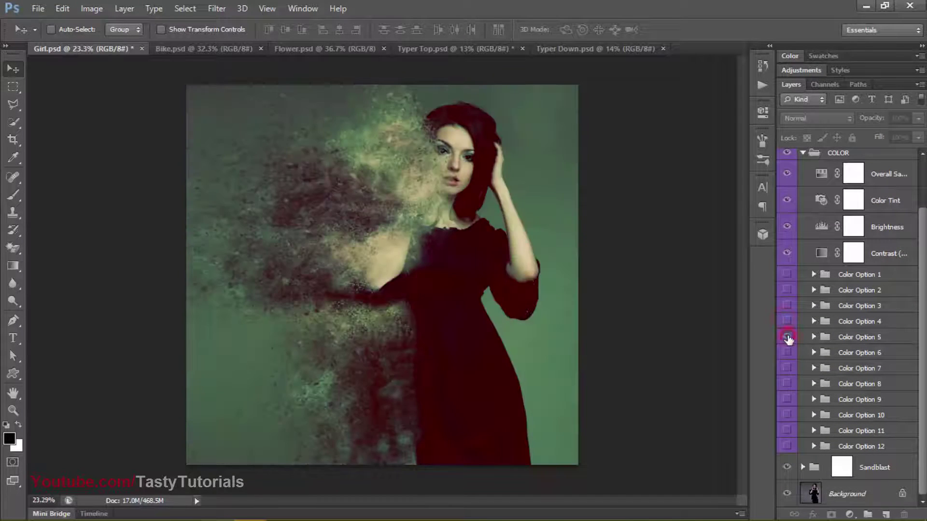
pyautogui.click(787, 337)
pyautogui.click(786, 352)
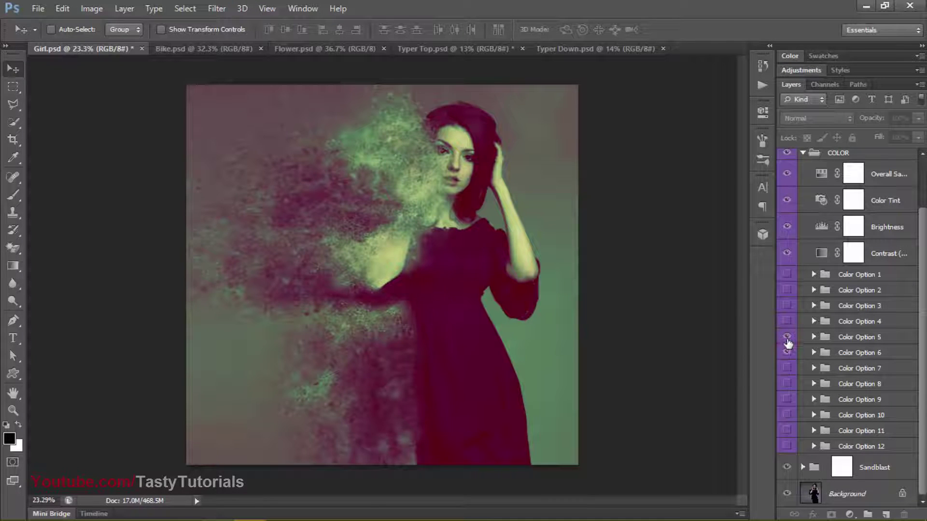
pyautogui.click(786, 352)
pyautogui.click(786, 368)
pyautogui.click(787, 368)
pyautogui.click(787, 384)
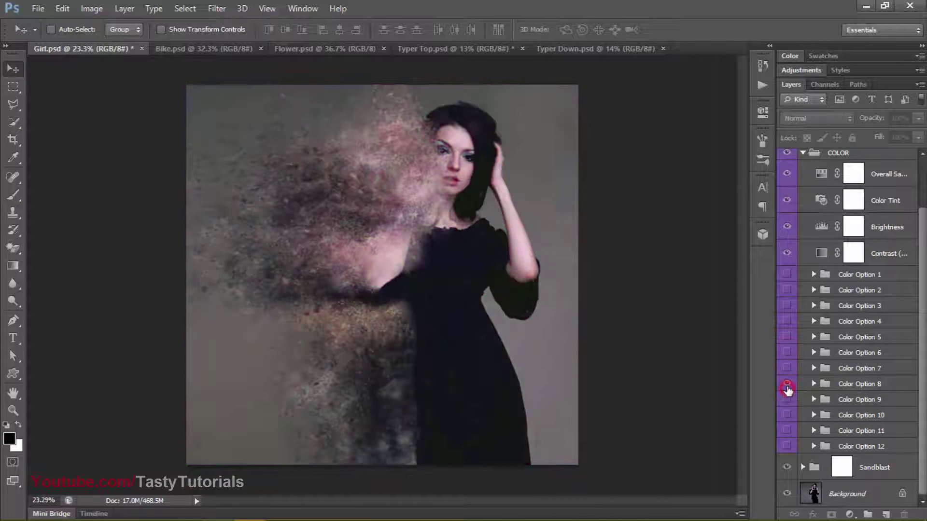
pyautogui.click(787, 384)
pyautogui.click(786, 384)
pyautogui.click(786, 432)
pyautogui.click(786, 431)
pyautogui.click(786, 431)
pyautogui.scroll(2, 800, 363)
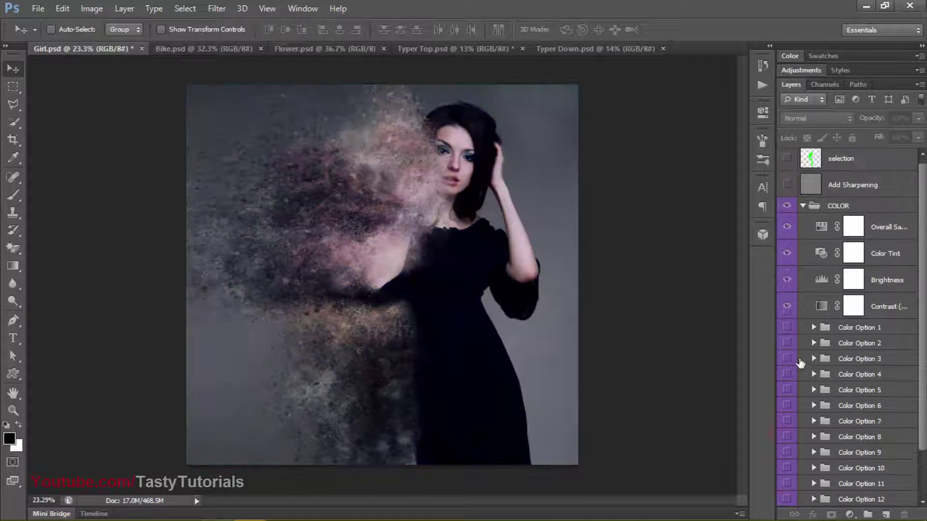
# Collapse COLOR, turn on the Add Sharpening layer and duplicate it with Ctrl+J.
pyautogui.click(803, 206)
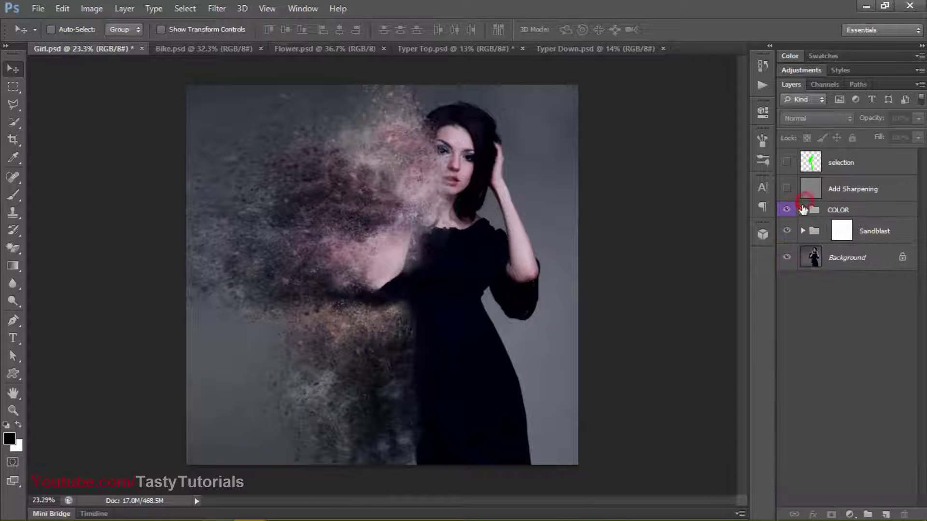
pyautogui.click(787, 189)
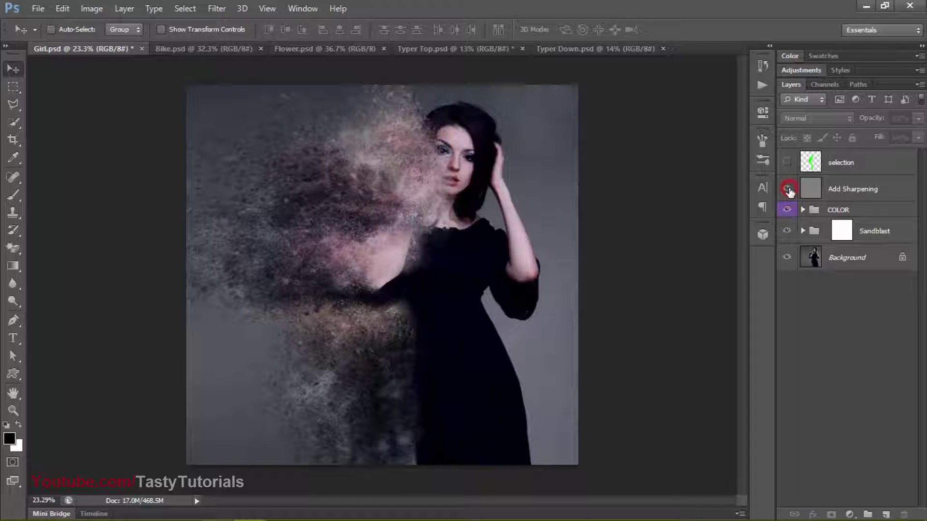
pyautogui.click(850, 193)
pyautogui.hotkey('ctrl', 'j')
pyautogui.hotkey('ctrl', 'j')
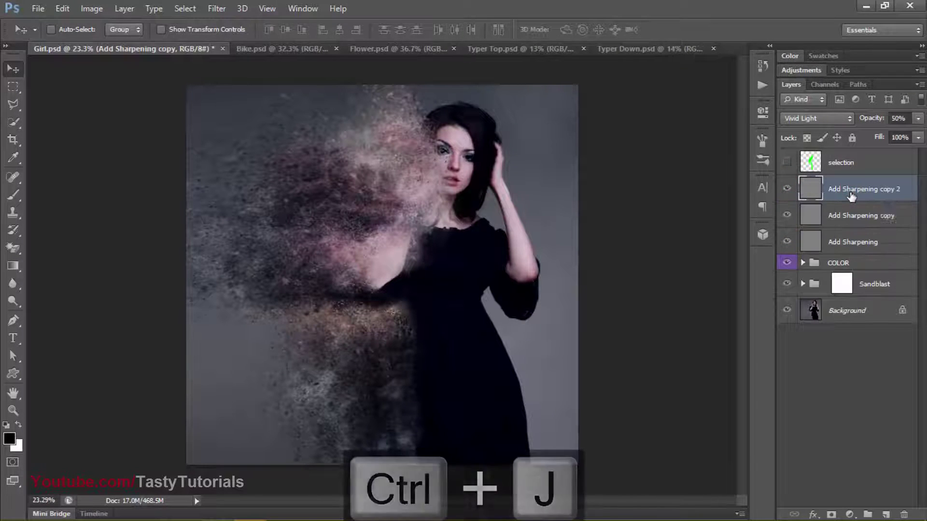
pyautogui.scroll(1, 309, 222)
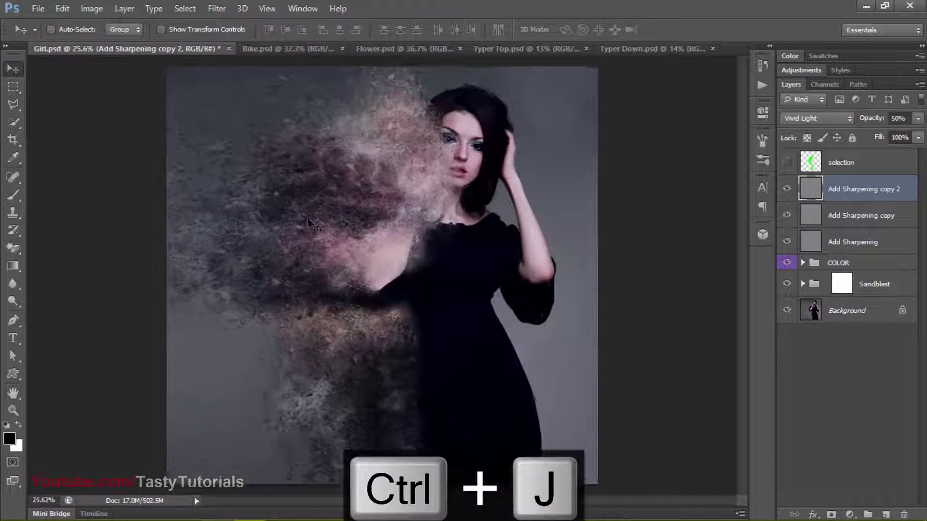
pyautogui.scroll(2, 309, 223)
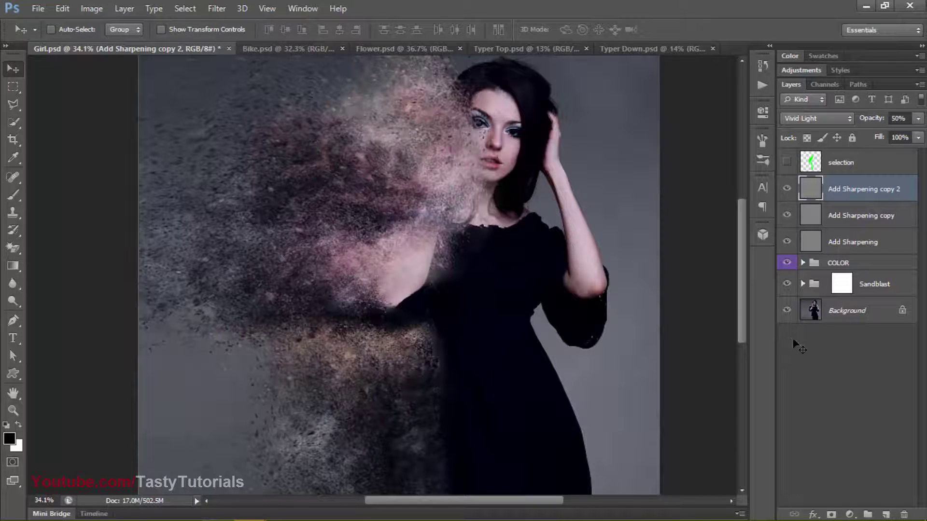
pyautogui.click(837, 348)
pyautogui.scroll(-2, 743, 273)
pyautogui.scroll(-2, 537, 270)
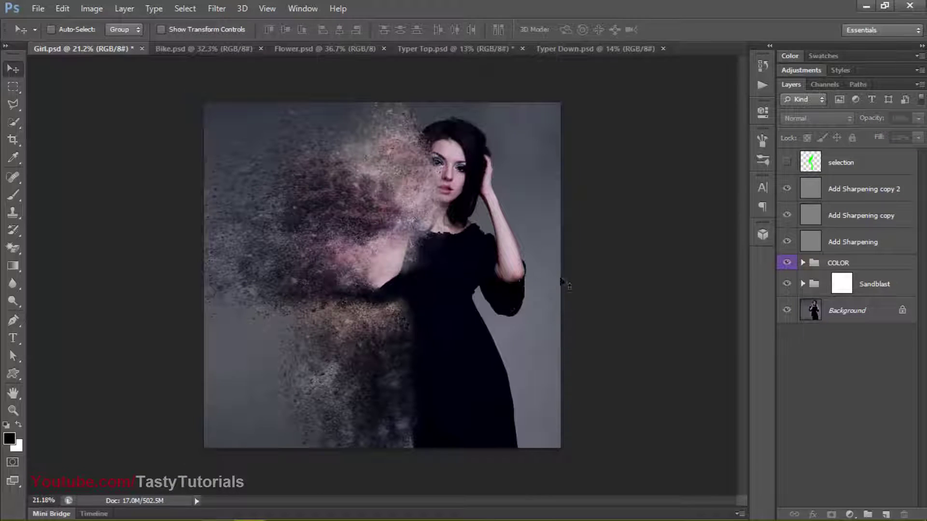
pyautogui.scroll(1, 561, 281)
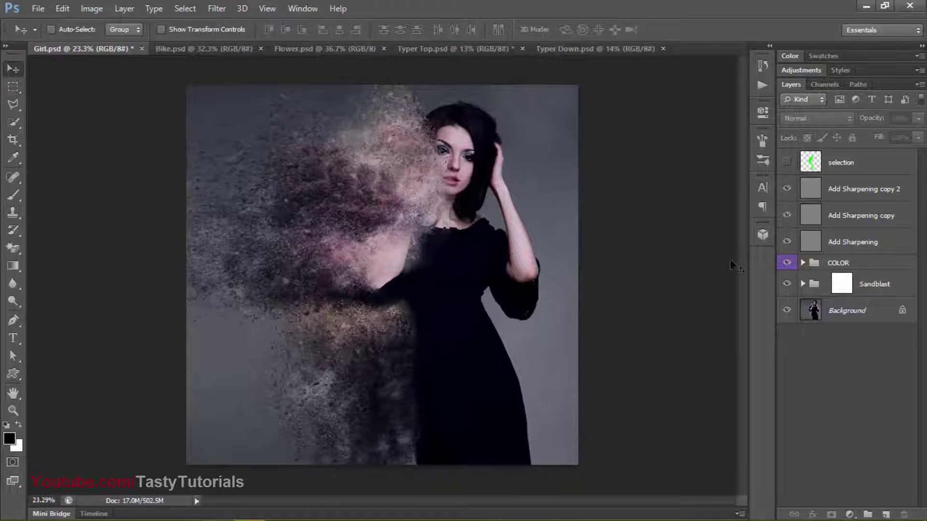
# Close Girl.psd without saving and switch to Bike.psd.
pyautogui.click(142, 49)
pyautogui.click(466, 194)
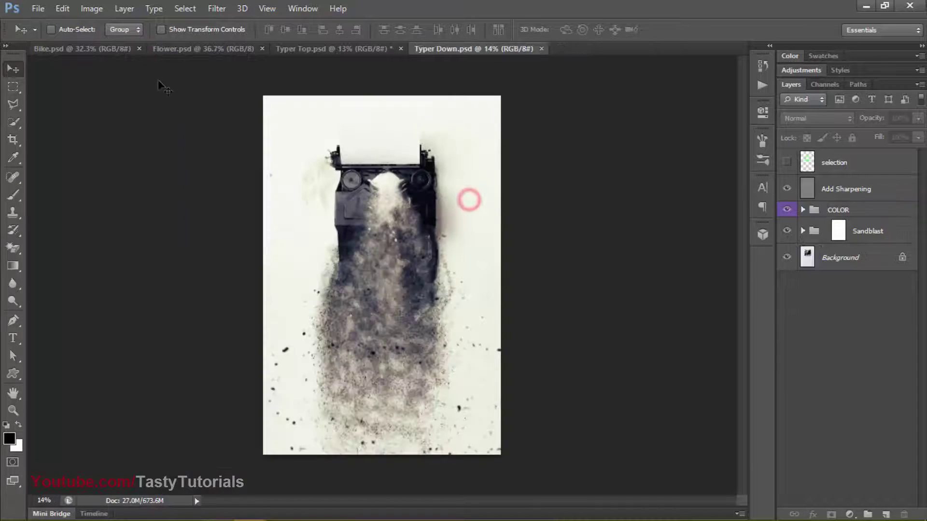
pyautogui.click(114, 48)
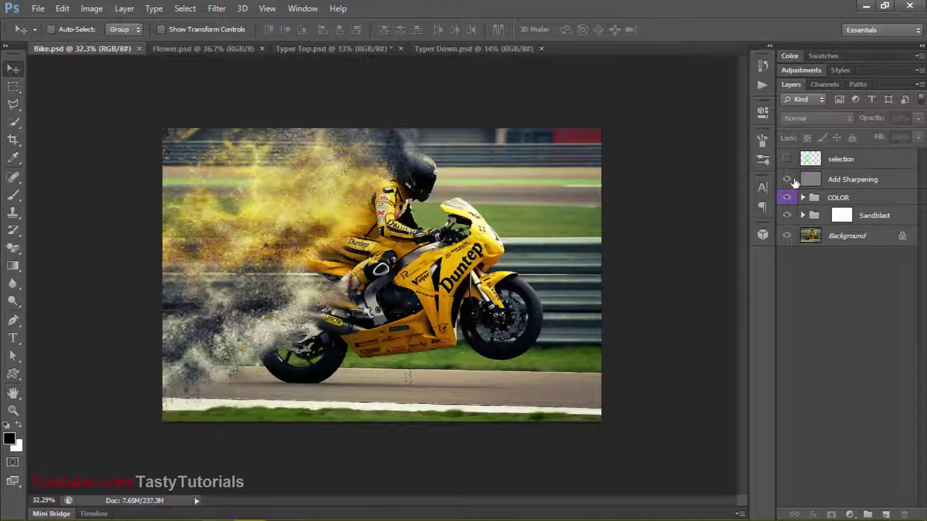
# Preview the plain bike photo, restore Sandblast and COLOR, and briefly check the green selection strokes.
pyautogui.moveTo(787, 179); pyautogui.dragTo(788, 216)
pyautogui.scroll(1, 235, 206)
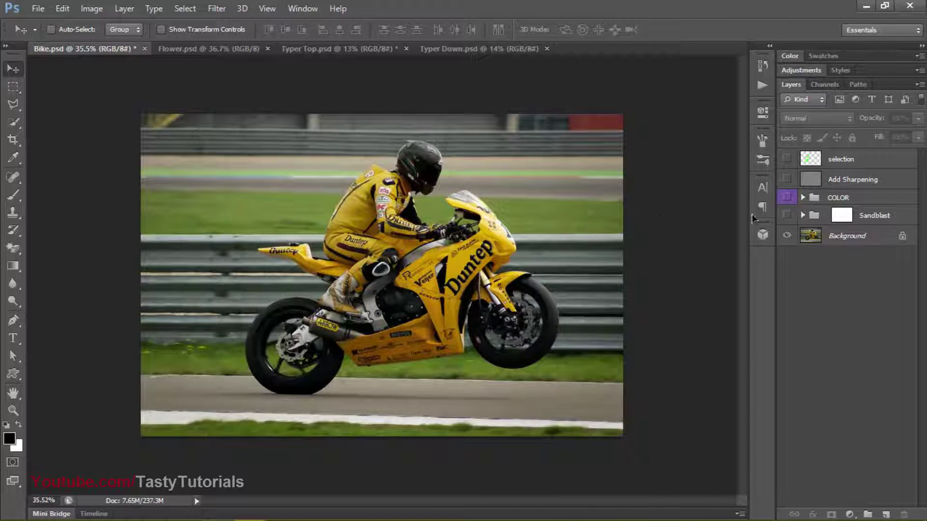
pyautogui.click(785, 215)
pyautogui.click(785, 198)
pyautogui.click(786, 159)
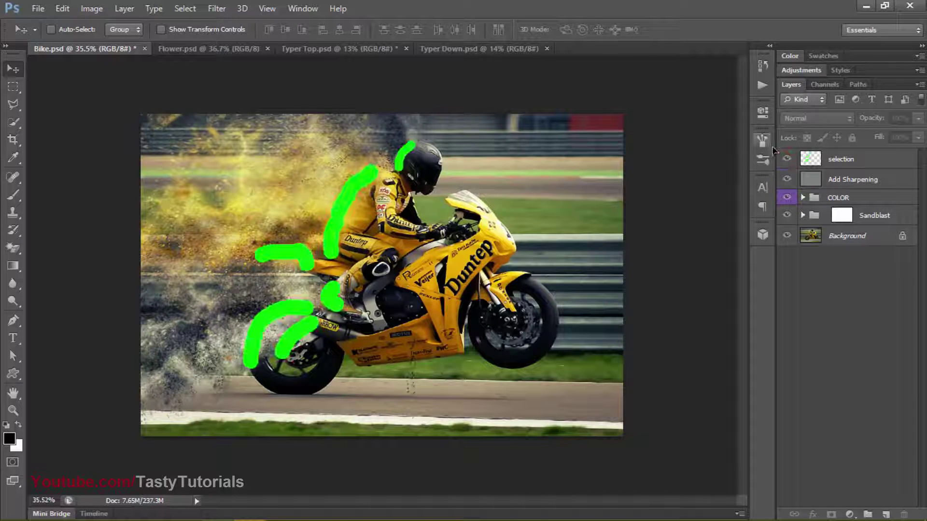
pyautogui.click(787, 159)
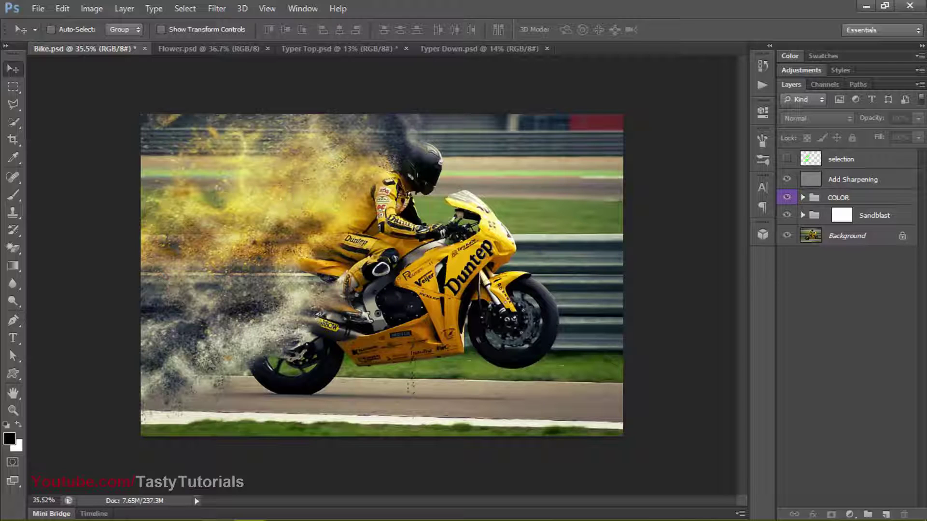
# Duplicate Bike.psd's Add Sharpening layer, then close Bike.psd without saving.
pyautogui.click(859, 179)
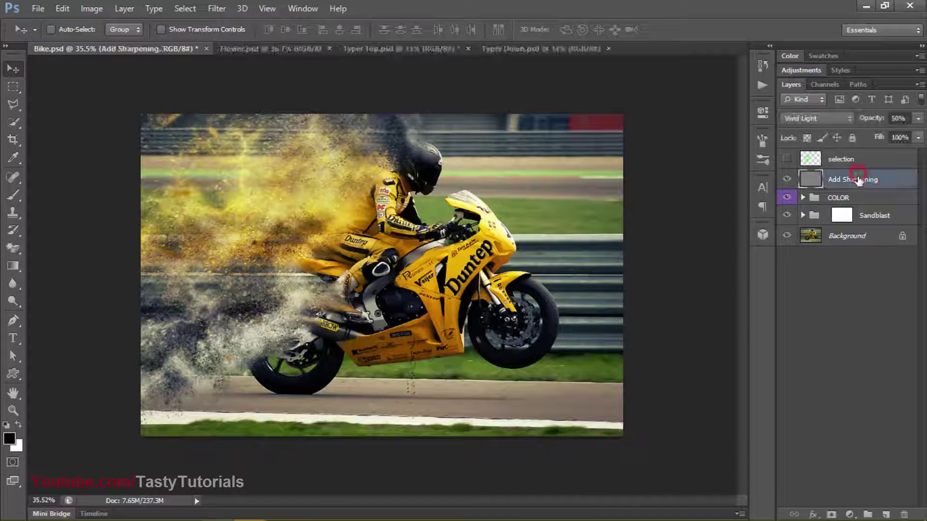
pyautogui.hotkey('ctrl', 'j')
pyautogui.hotkey('ctrl', 'j')
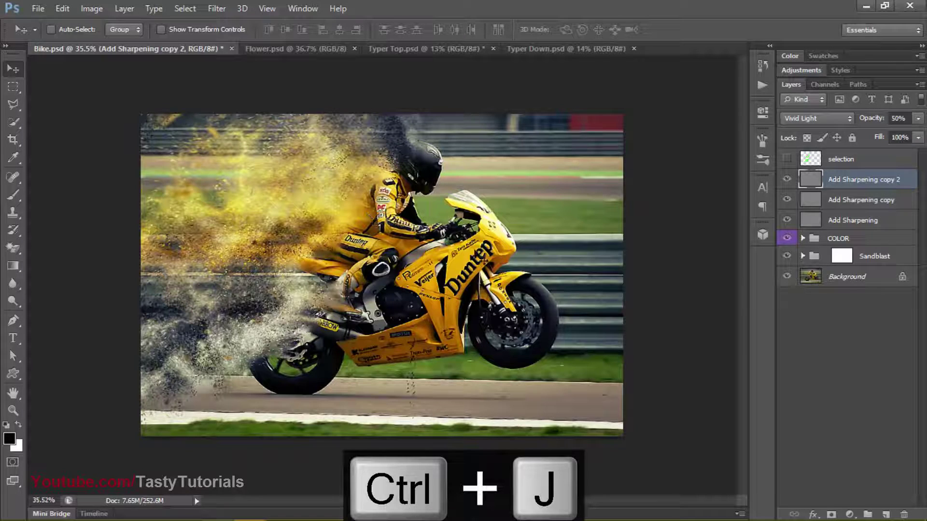
pyautogui.click(232, 48)
pyautogui.click(467, 195)
pyautogui.click(118, 49)
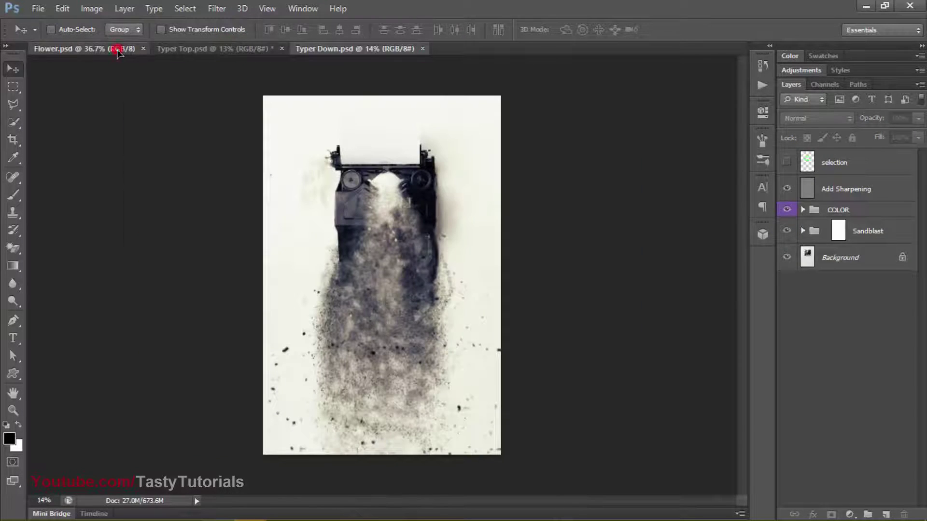
# Preview the plain dandelion, hide the red selection strokes, and switch off Large Blur inside Sandblast.
pyautogui.moveTo(786, 179); pyautogui.dragTo(787, 216)
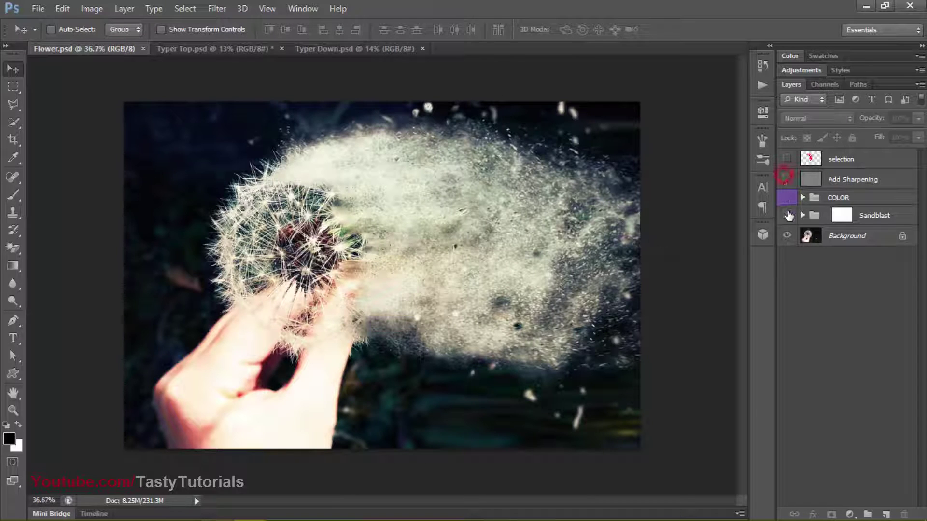
pyautogui.click(787, 160)
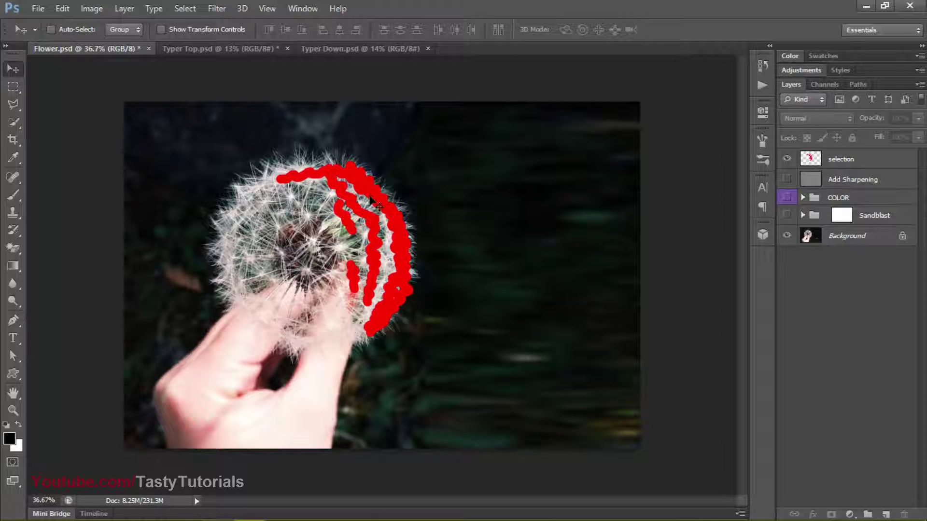
pyautogui.click(787, 159)
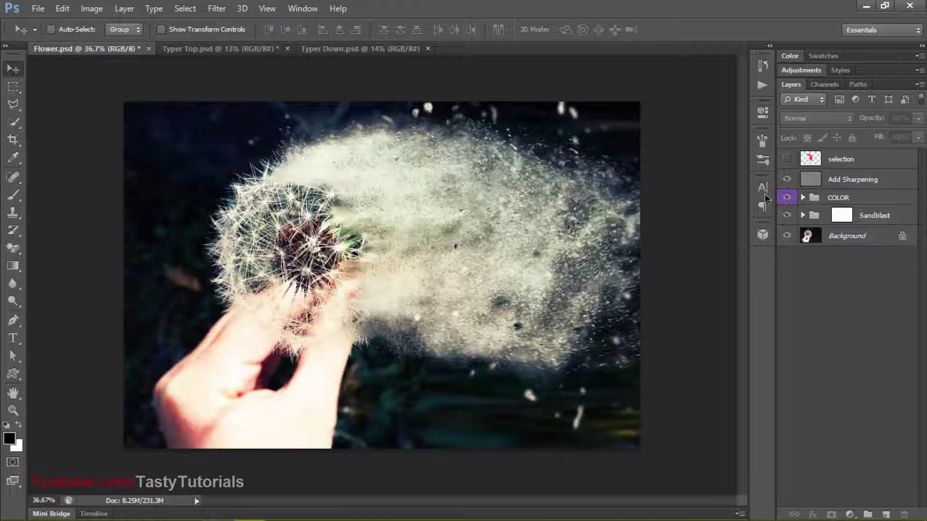
pyautogui.click(802, 216)
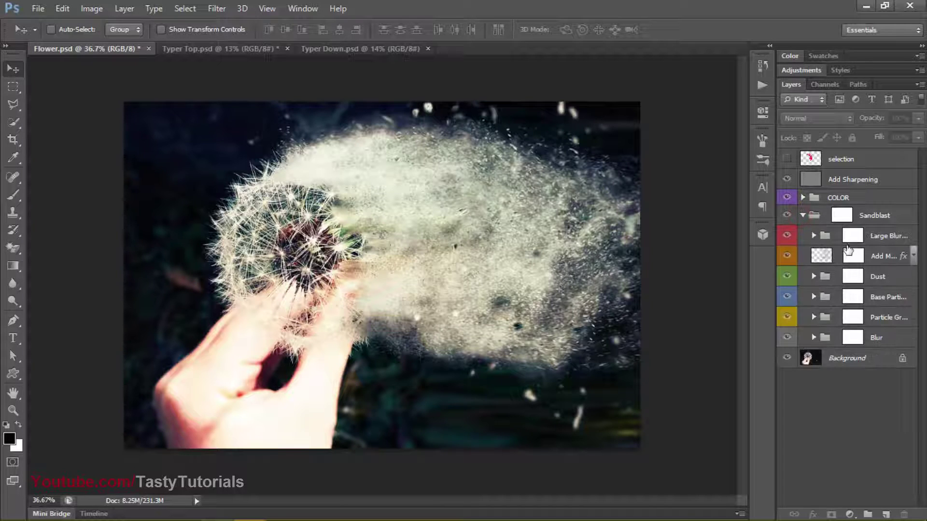
pyautogui.click(785, 238)
# Compare the cloud with and without Add More Density and preview its mask density and feather.
pyautogui.click(787, 255)
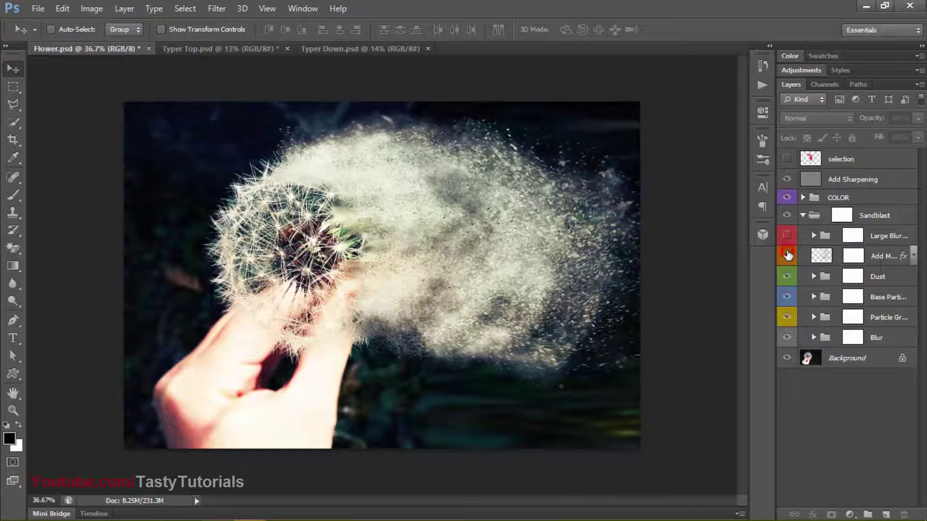
pyautogui.click(787, 255)
pyautogui.click(787, 255)
pyautogui.click(787, 255)
pyautogui.click(787, 255)
pyautogui.click(787, 255)
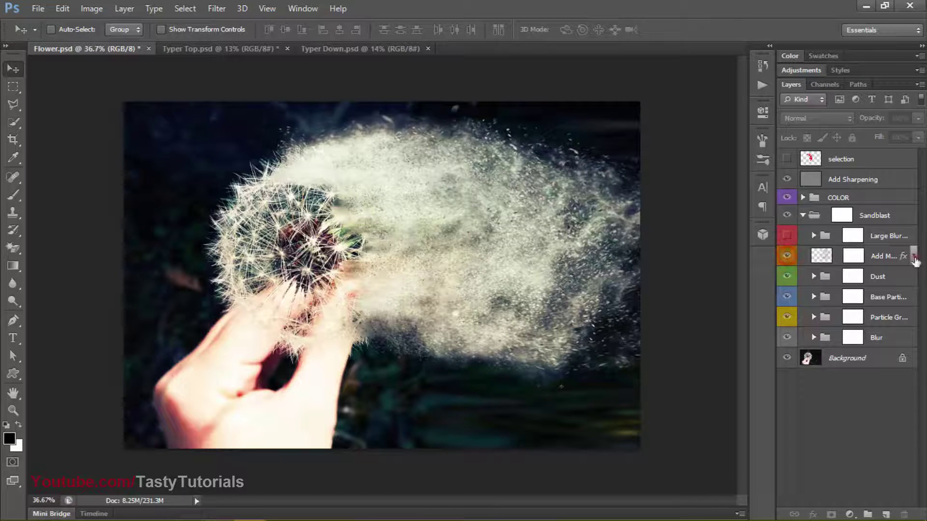
pyautogui.click(914, 256)
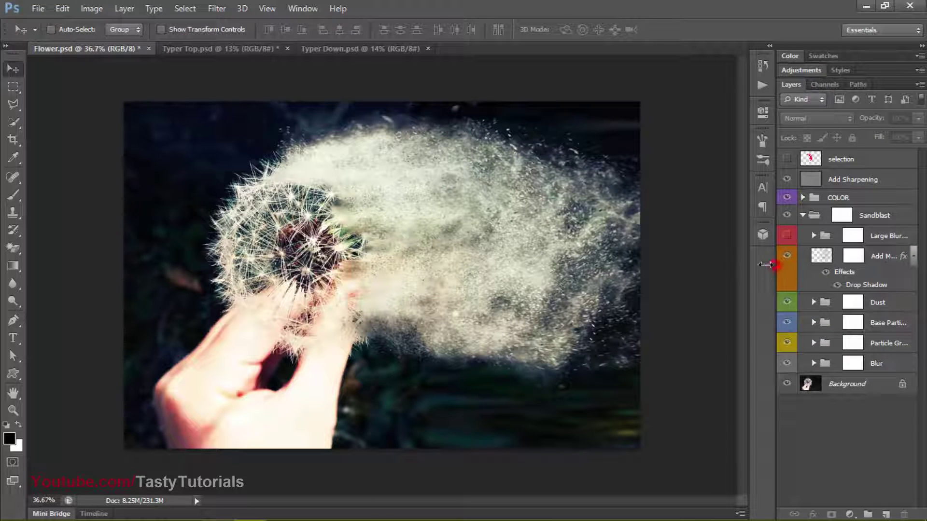
pyautogui.moveTo(766, 265); pyautogui.dragTo(790, 262)
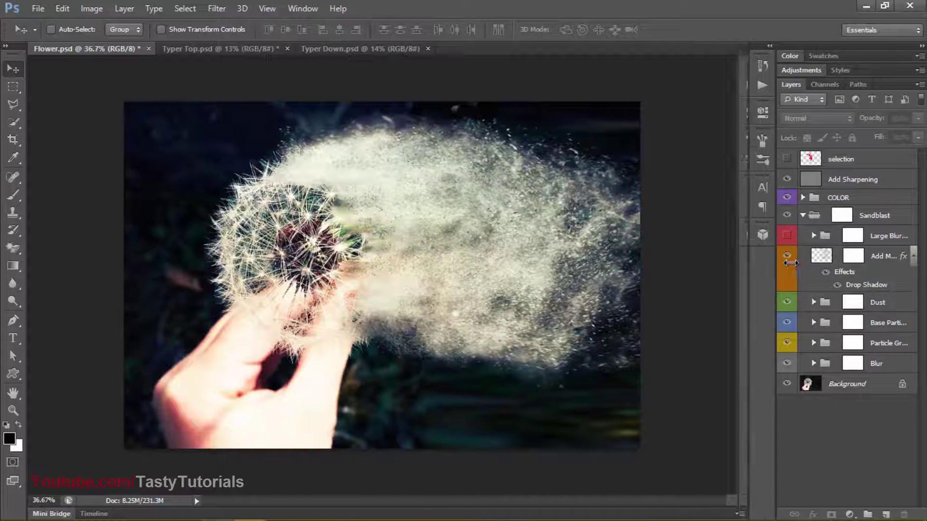
pyautogui.doubleClick(852, 256)
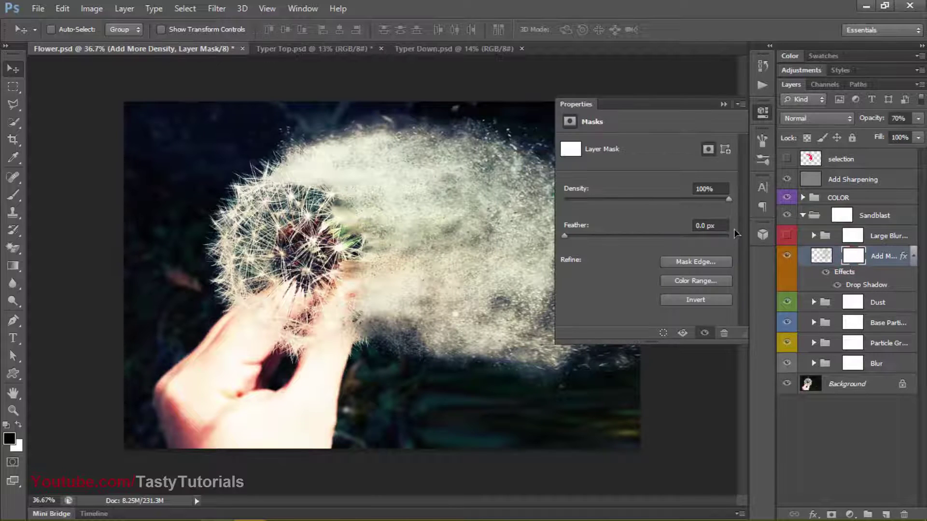
pyautogui.moveTo(729, 204)
pyautogui.mouseDown()
pyautogui.moveTo(644, 206)
pyautogui.moveTo(731, 204)
pyautogui.mouseUp()
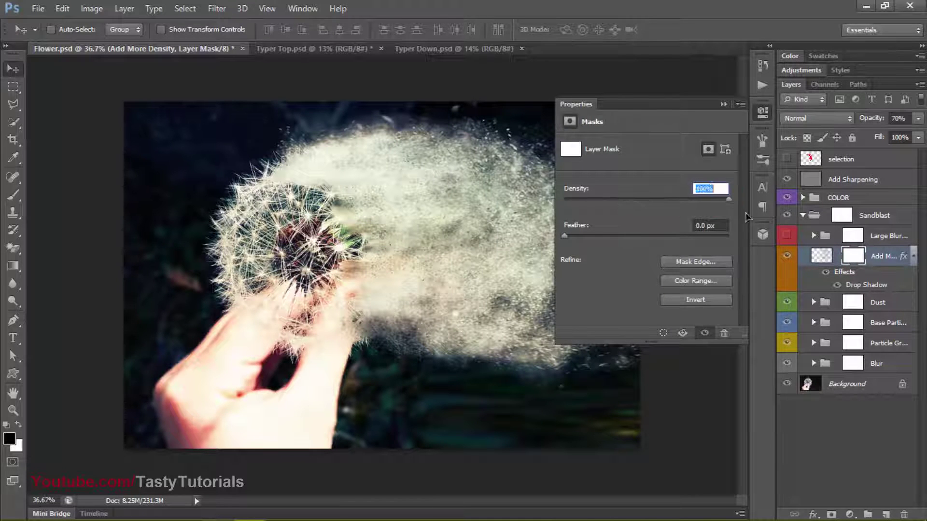
pyautogui.moveTo(564, 236); pyautogui.dragTo(542, 236)
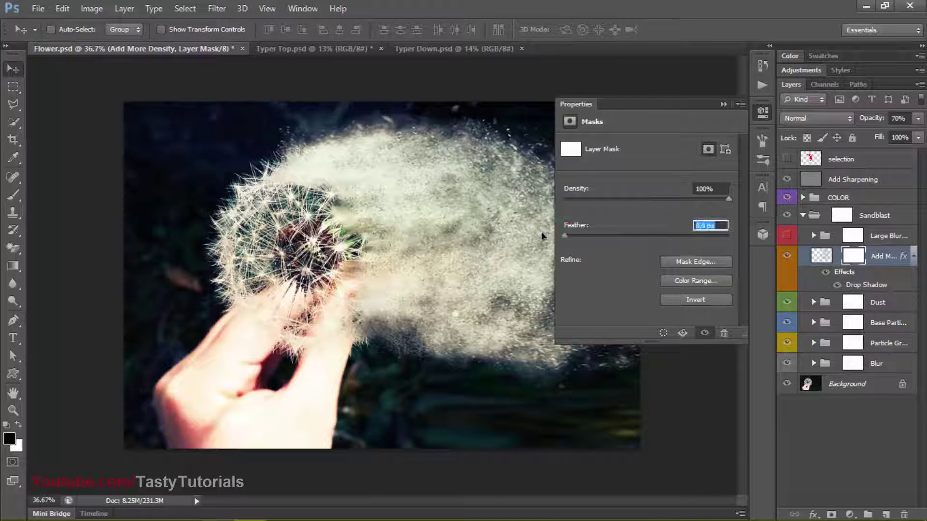
pyautogui.click(723, 104)
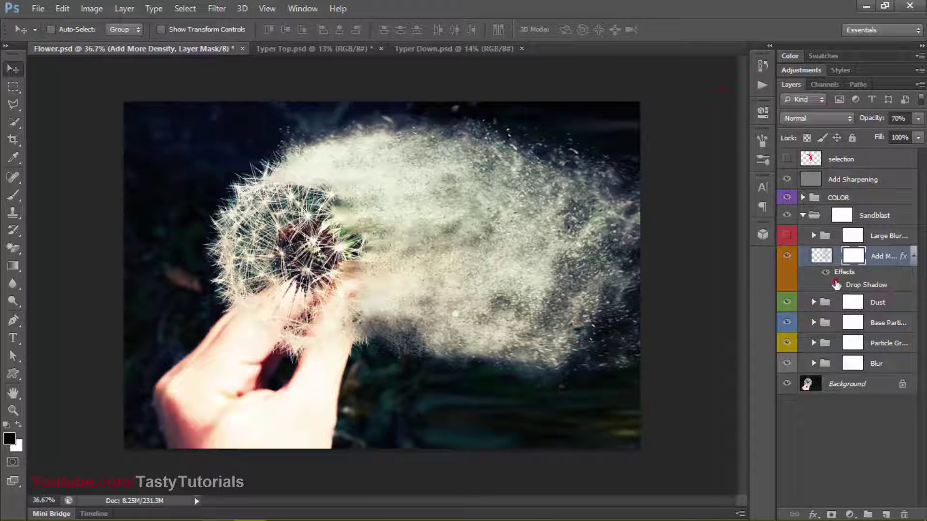
# Toggle the dust's Drop Shadow and compare, then switch off, the Add More Density and Dust layers.
pyautogui.click(835, 284)
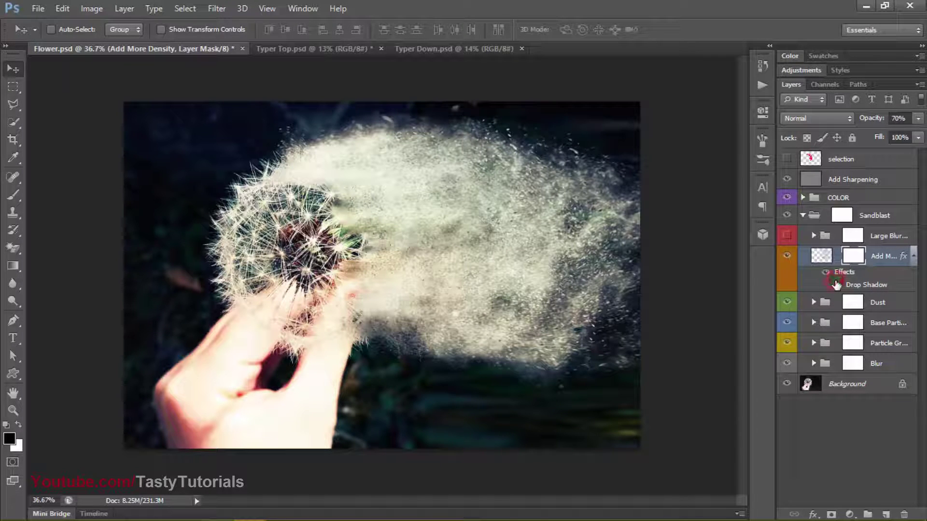
pyautogui.click(787, 255)
pyautogui.click(786, 256)
pyautogui.click(787, 255)
pyautogui.click(787, 302)
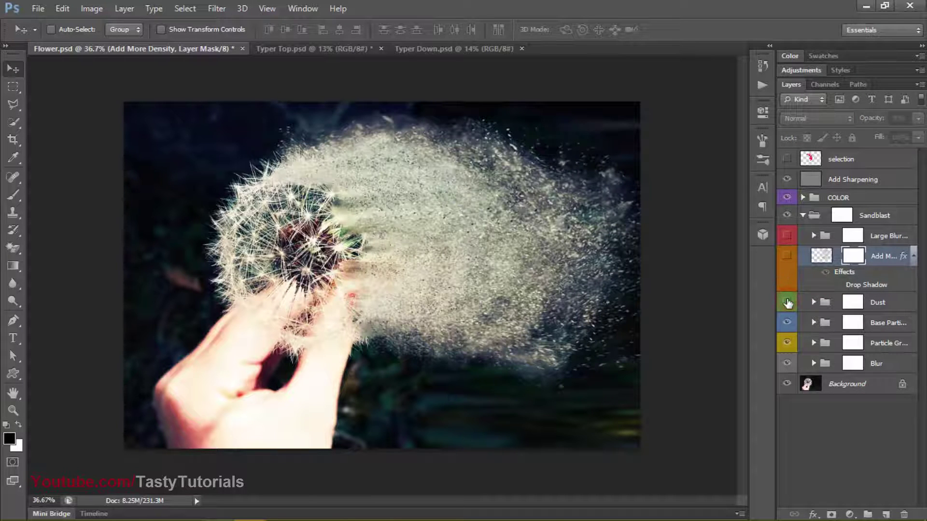
pyautogui.click(787, 302)
pyautogui.click(786, 302)
pyautogui.click(786, 302)
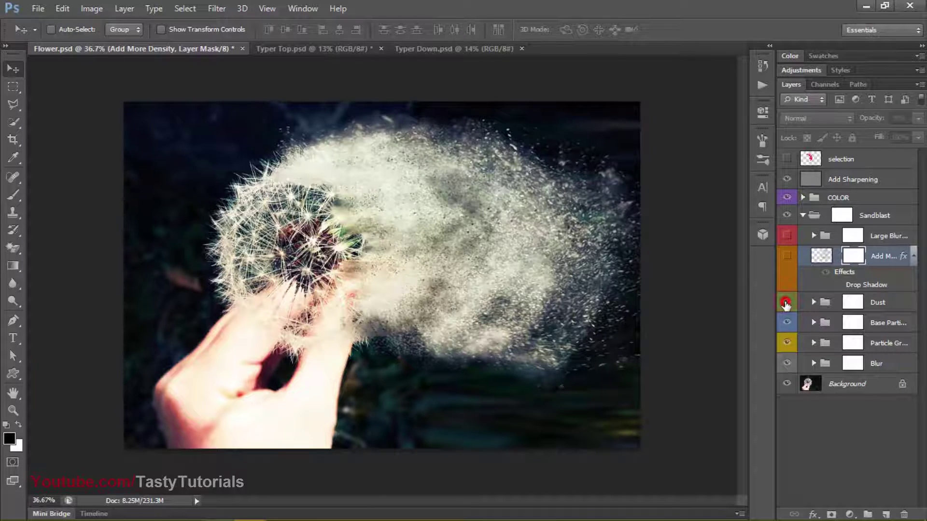
pyautogui.click(786, 302)
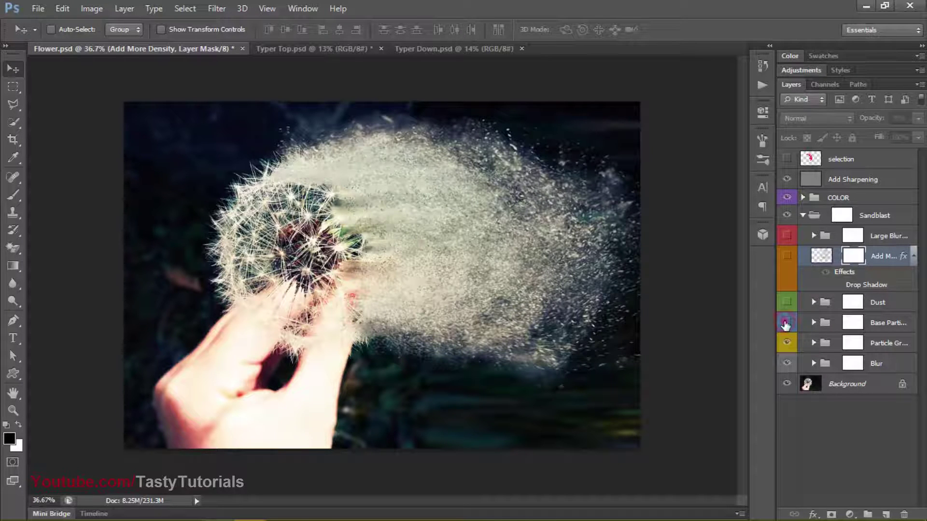
# Duplicate the Base Particles group and compare the image with and without Particle Groups.
pyautogui.click(786, 323)
pyautogui.click(892, 325)
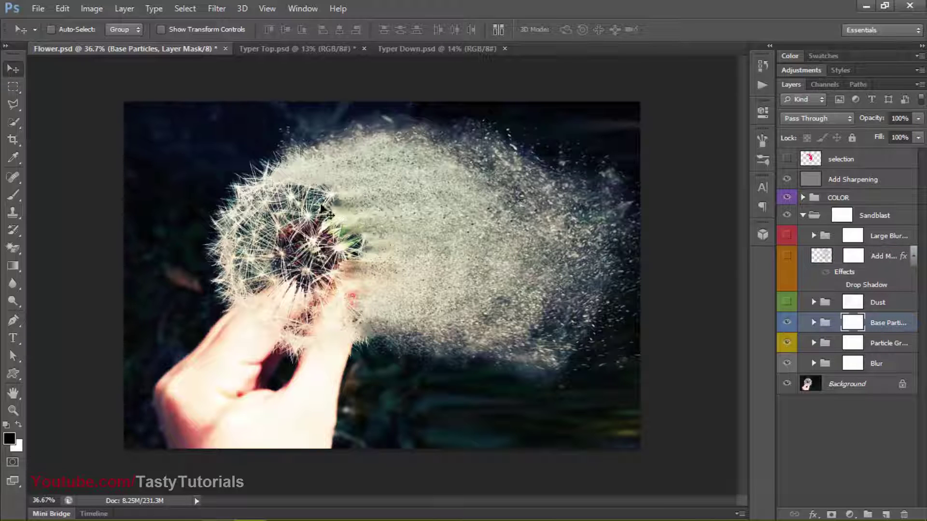
pyautogui.hotkey('ctrl', 'j')
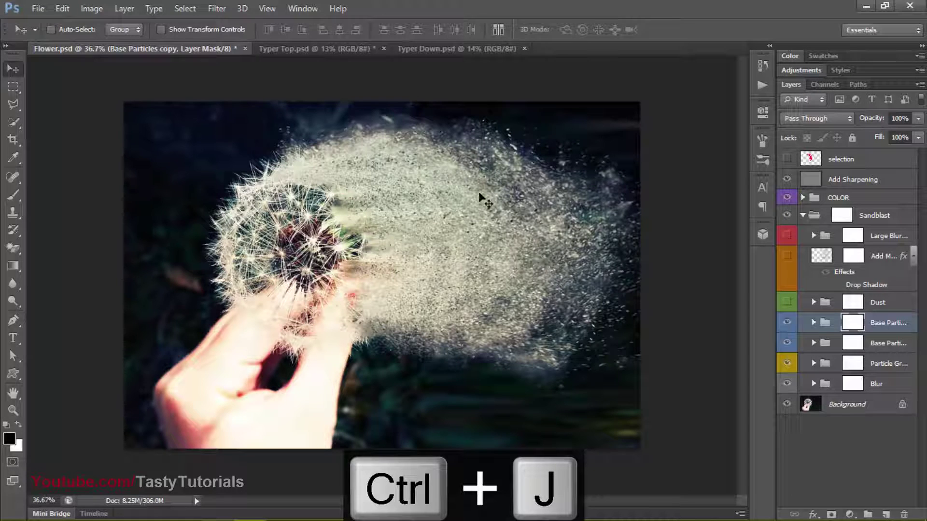
pyautogui.click(890, 342)
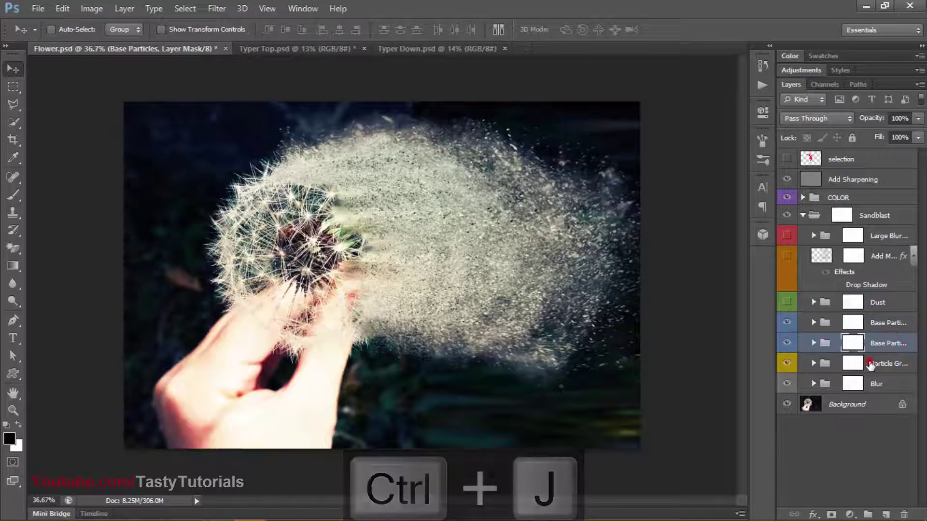
pyautogui.click(864, 362)
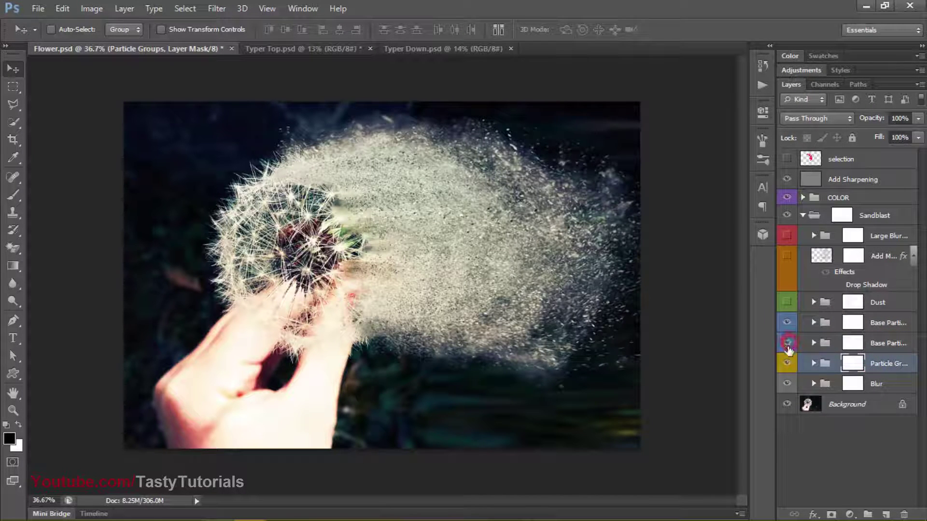
pyautogui.click(786, 362)
pyautogui.click(787, 362)
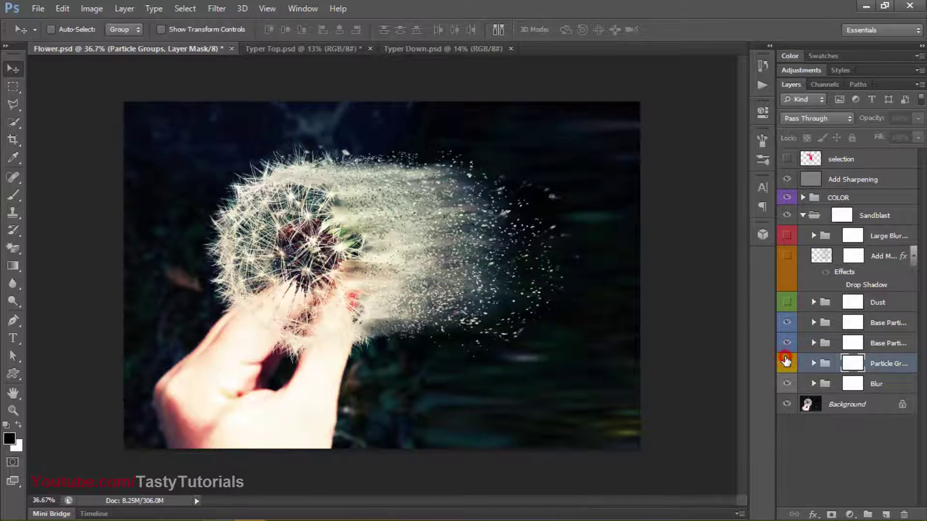
pyautogui.click(787, 360)
# Compare the spray with and without the Base Particles copy, restore Particle Groups, and collapse Sandblast.
pyautogui.click(787, 343)
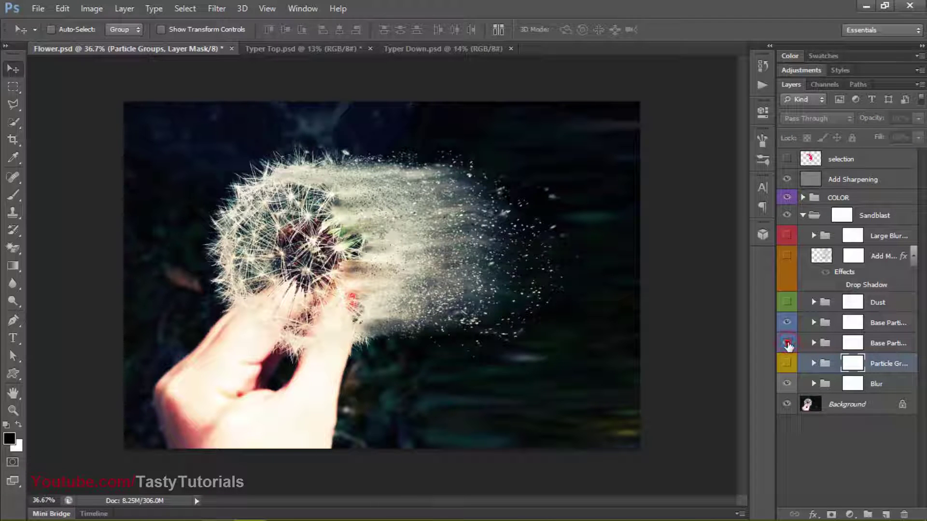
pyautogui.click(787, 343)
pyautogui.click(786, 344)
pyautogui.click(787, 363)
pyautogui.click(787, 363)
pyautogui.click(788, 363)
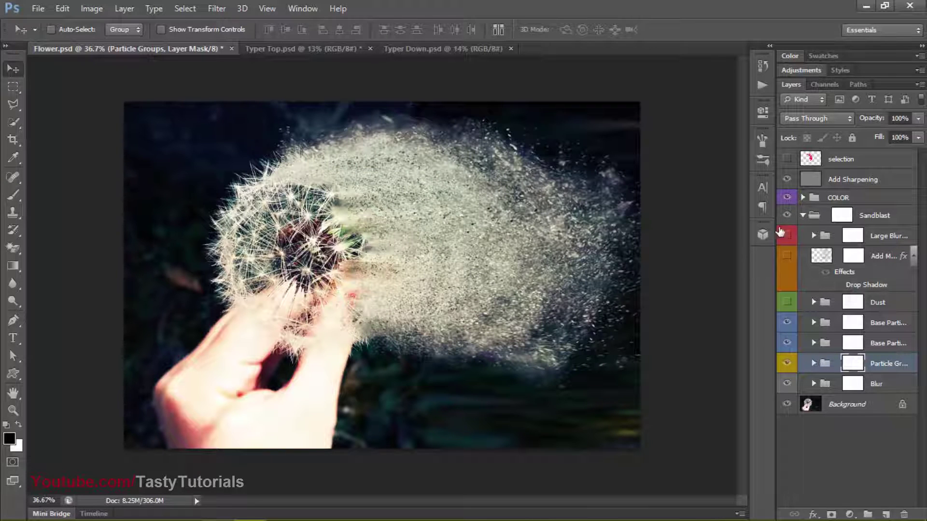
pyautogui.click(803, 216)
# Expand COLOR and try the purple-gold Color Option 2 and cooler Color Option 5 tints.
pyautogui.click(802, 198)
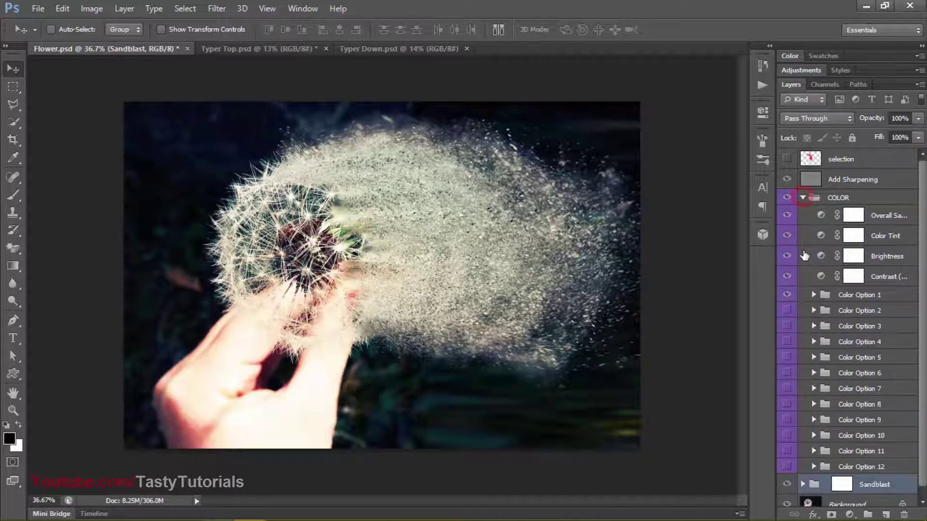
pyautogui.click(788, 276)
pyautogui.click(787, 255)
pyautogui.click(785, 312)
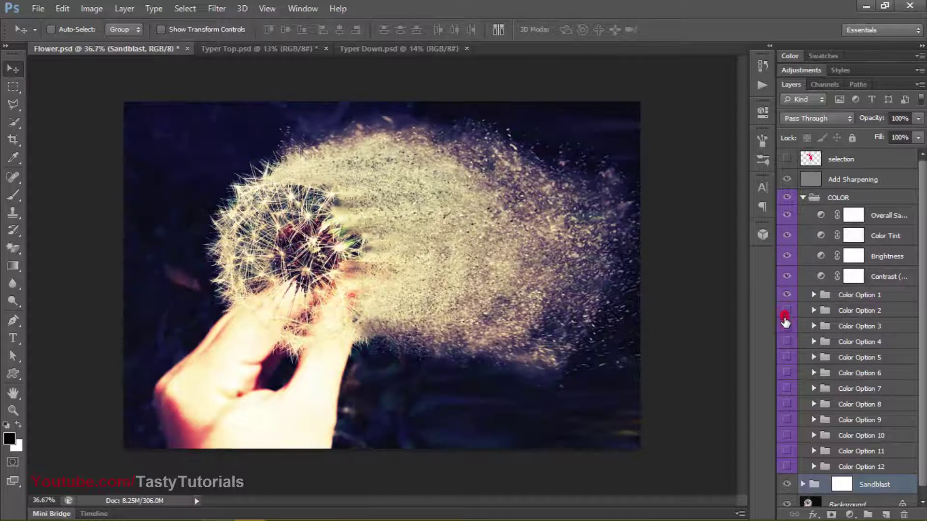
pyautogui.click(785, 312)
pyautogui.click(785, 356)
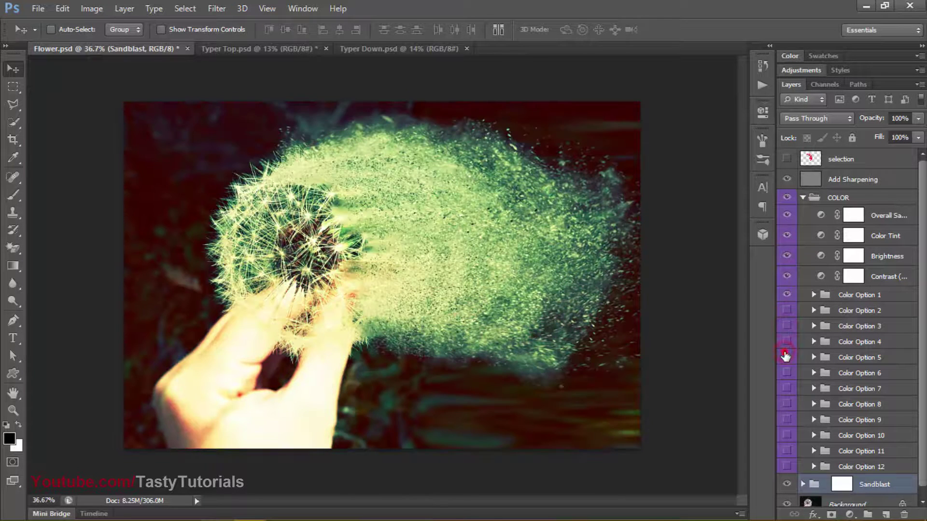
# Settle on the warm gold Color Option 3 grade, then close Flower.psd without saving.
pyautogui.click(785, 357)
pyautogui.click(787, 326)
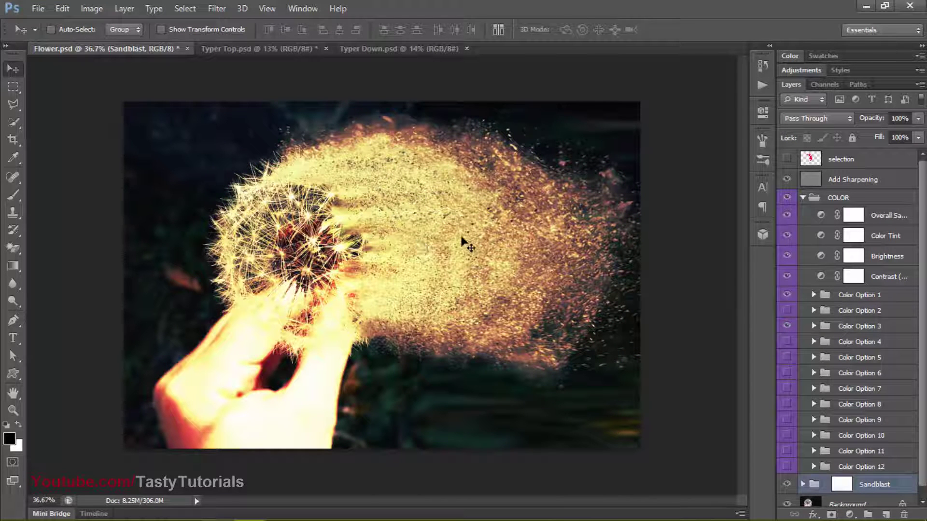
pyautogui.click(187, 48)
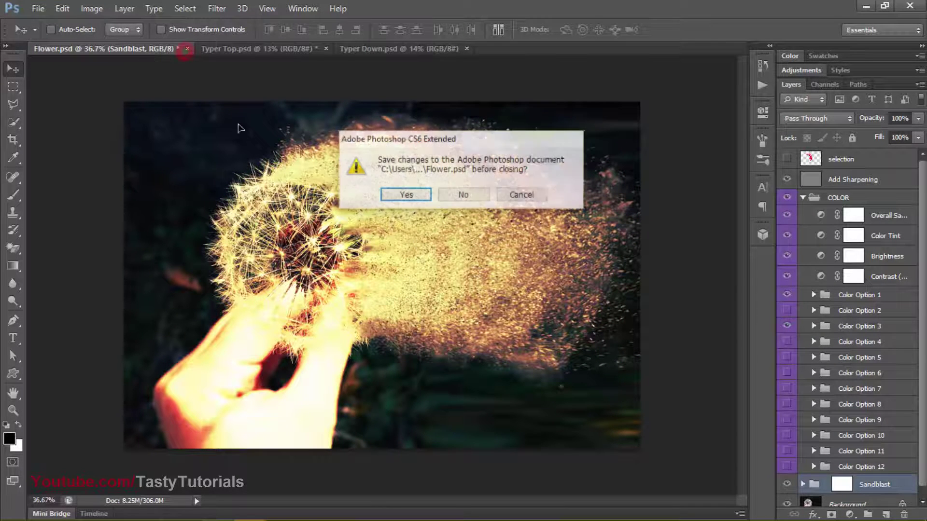
pyautogui.click(463, 194)
# In Typer Top.psd, compare the typewriter with and without Group 4, leave it visible, and expand it.
pyautogui.click(125, 50)
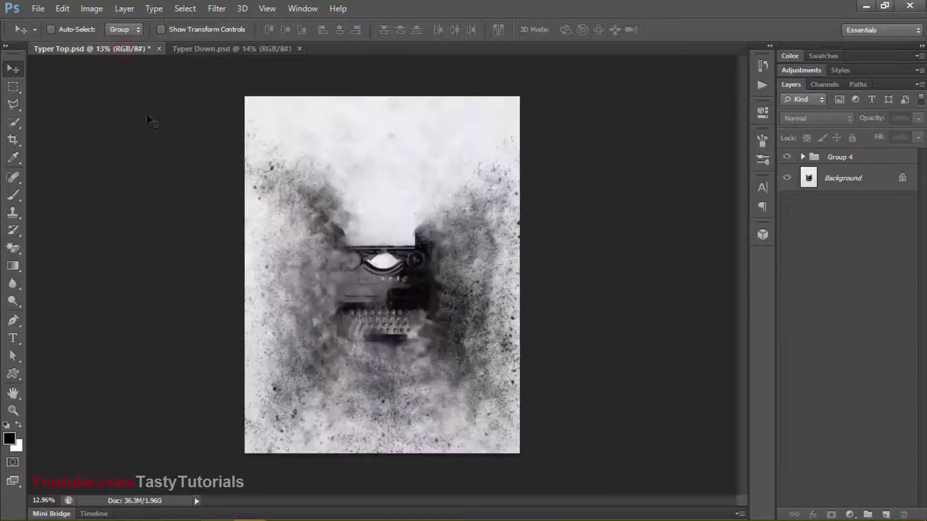
pyautogui.scroll(1, 377, 240)
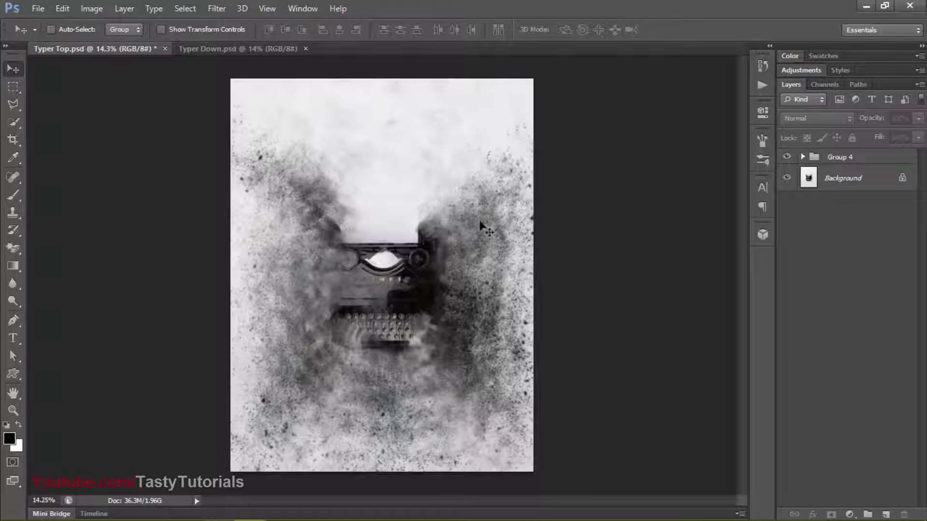
pyautogui.scroll(2, 482, 227)
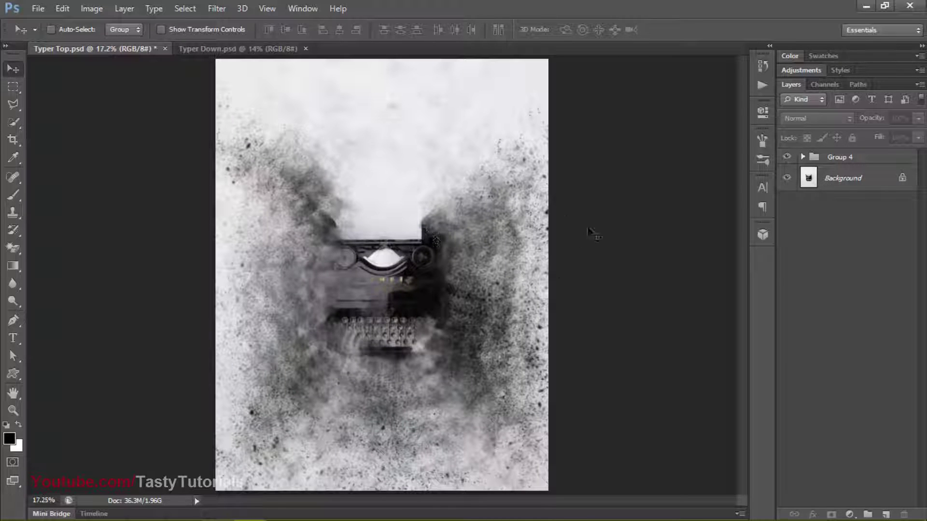
pyautogui.click(795, 157)
pyautogui.click(795, 157)
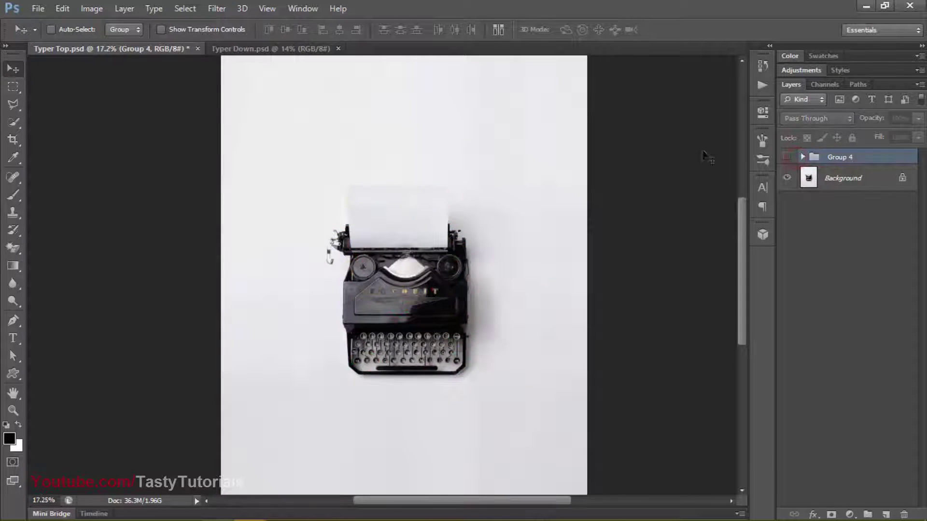
pyautogui.click(786, 158)
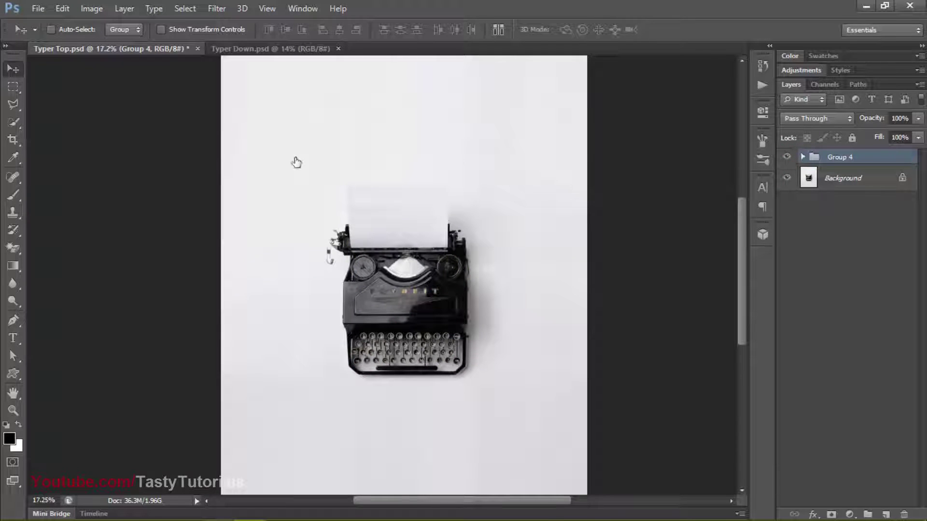
pyautogui.click(150, 50)
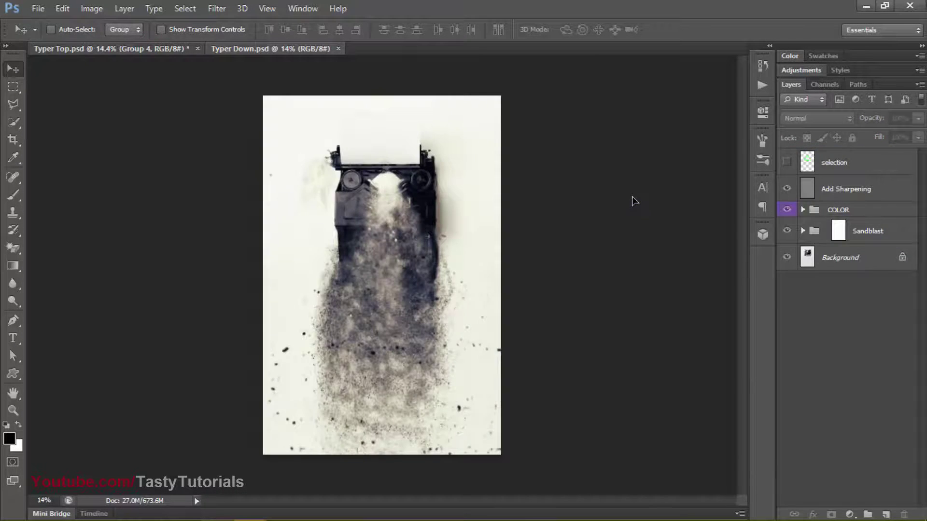
pyautogui.hotkey('ctrl', 'Tab')
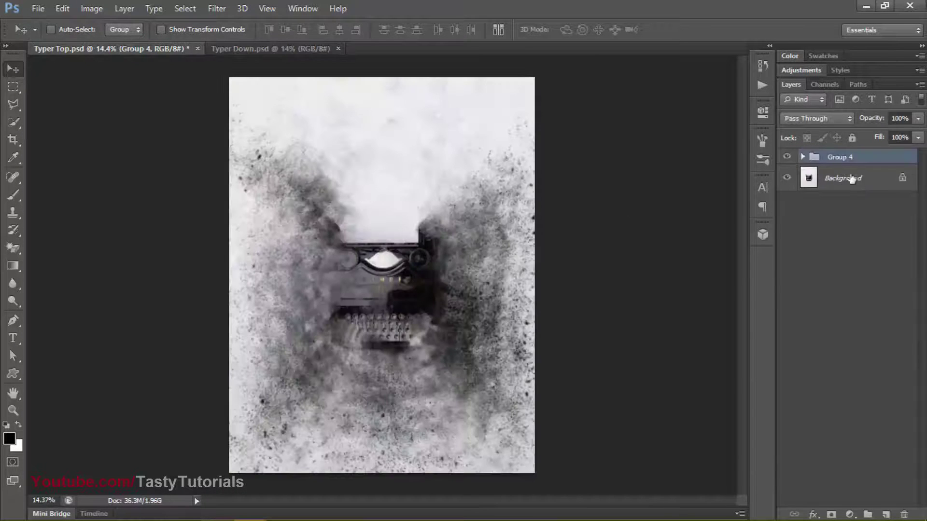
pyautogui.click(803, 157)
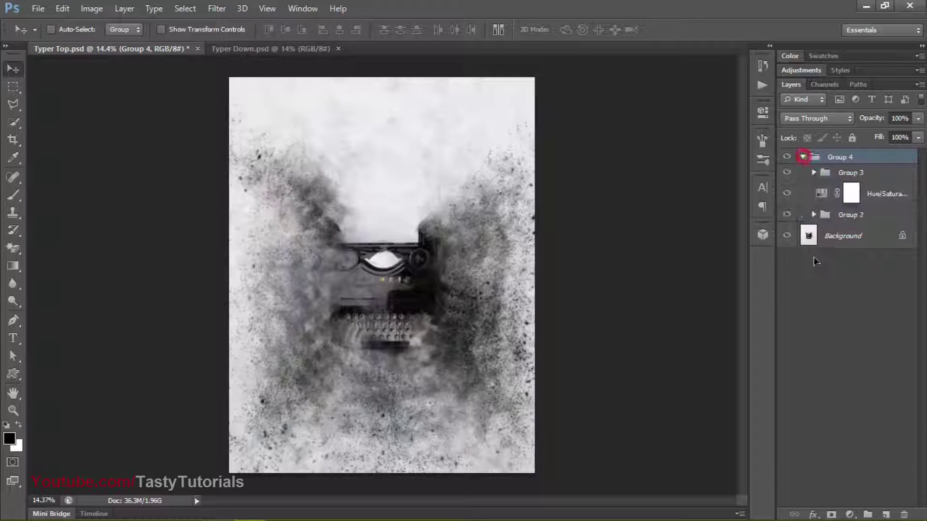
# Expand Group 2 and compare the large blurred particles and extra-particles layers on and off.
pyautogui.click(863, 216)
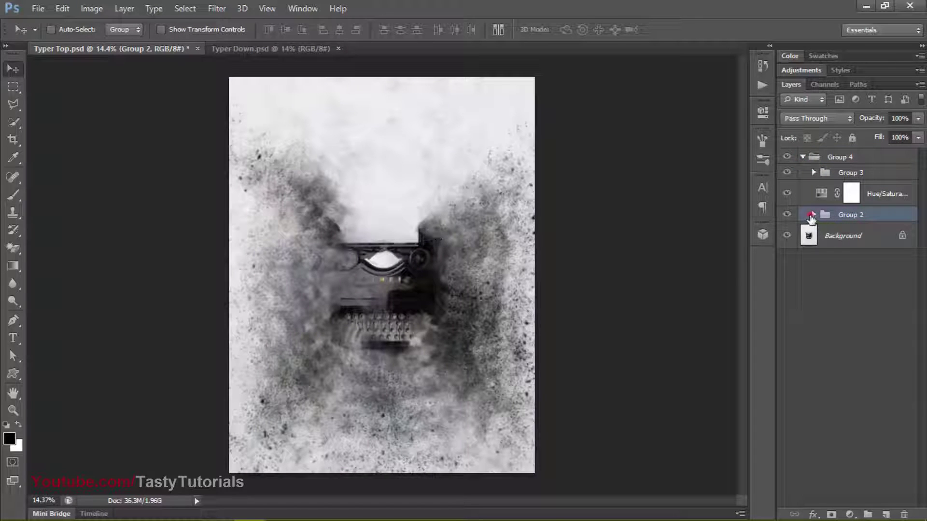
pyautogui.click(811, 214)
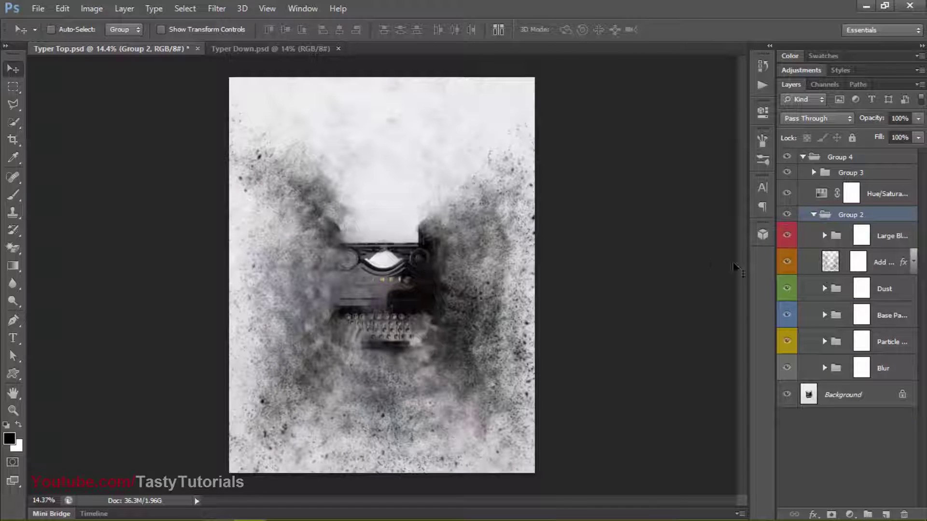
pyautogui.click(787, 236)
pyautogui.click(787, 236)
pyautogui.click(787, 236)
pyautogui.click(789, 259)
pyautogui.click(789, 259)
pyautogui.click(789, 258)
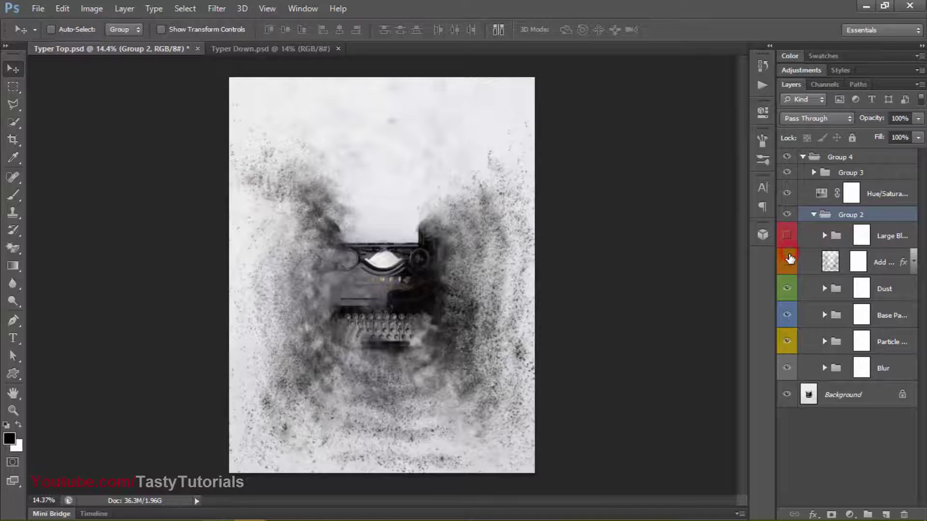
# Compare the Dust, base particles and particle spray layers, leaving each hidden.
pyautogui.click(787, 287)
pyautogui.click(787, 286)
pyautogui.click(787, 285)
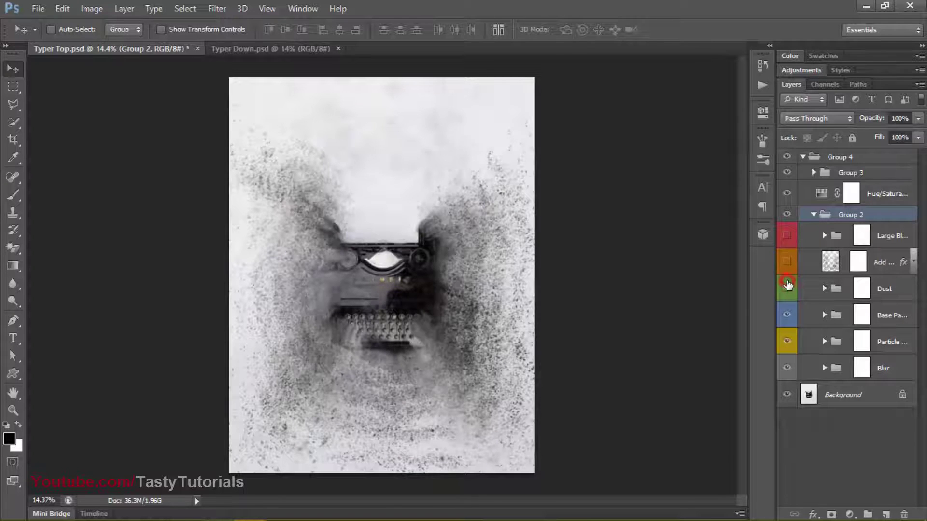
pyautogui.click(786, 313)
pyautogui.click(786, 313)
pyautogui.click(787, 313)
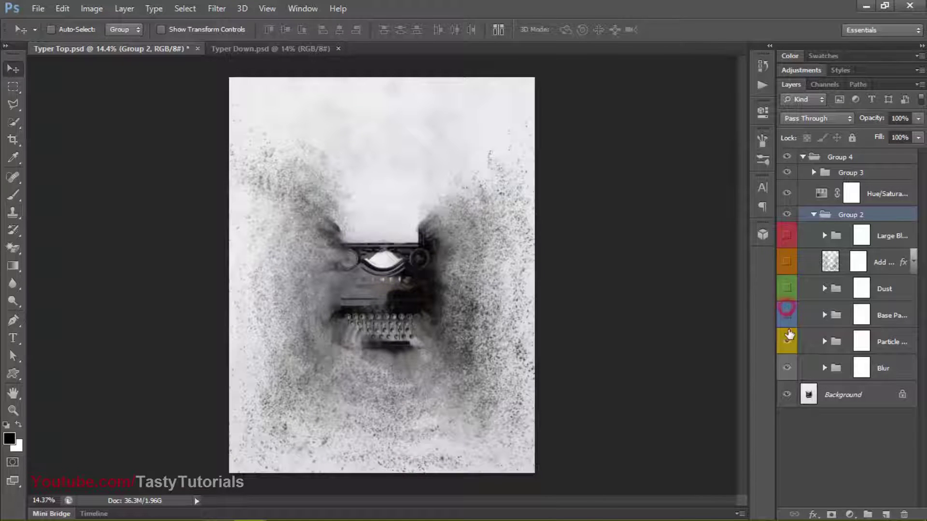
pyautogui.click(787, 344)
pyautogui.click(787, 343)
pyautogui.click(787, 344)
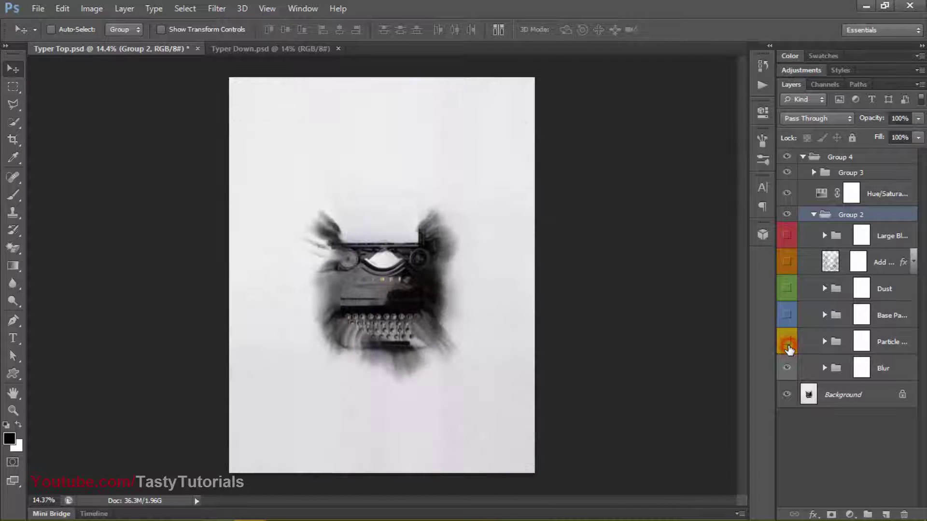
# Toggle the Blur layer, restore the spray and base particles, then close Typer Top without saving.
pyautogui.click(780, 373)
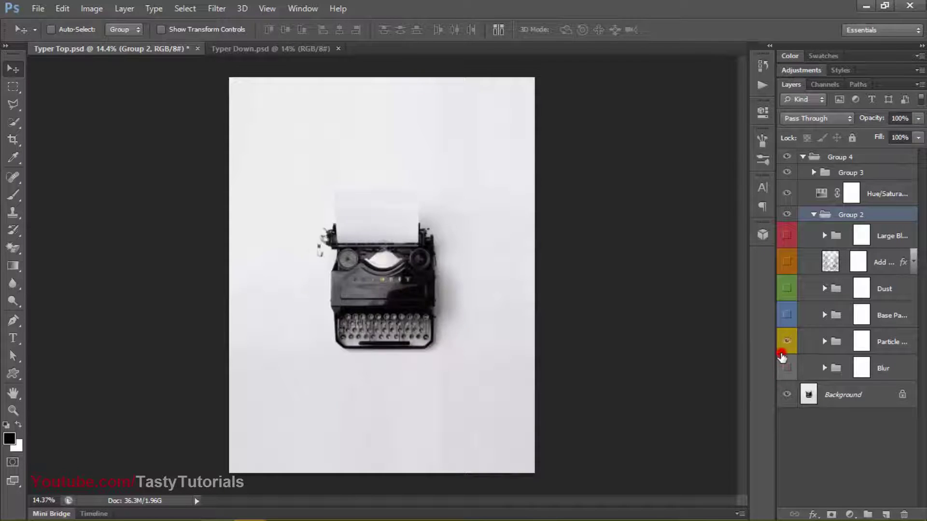
pyautogui.click(784, 345)
pyautogui.click(786, 315)
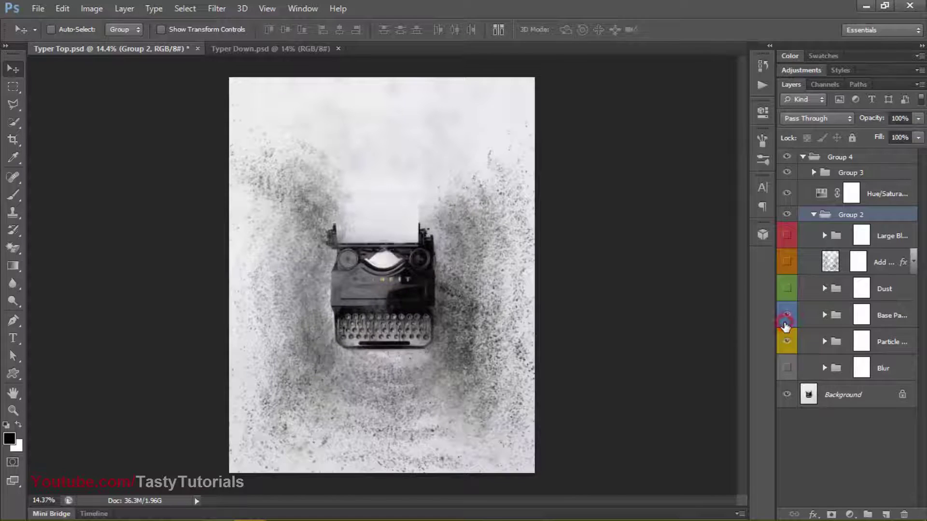
pyautogui.click(782, 367)
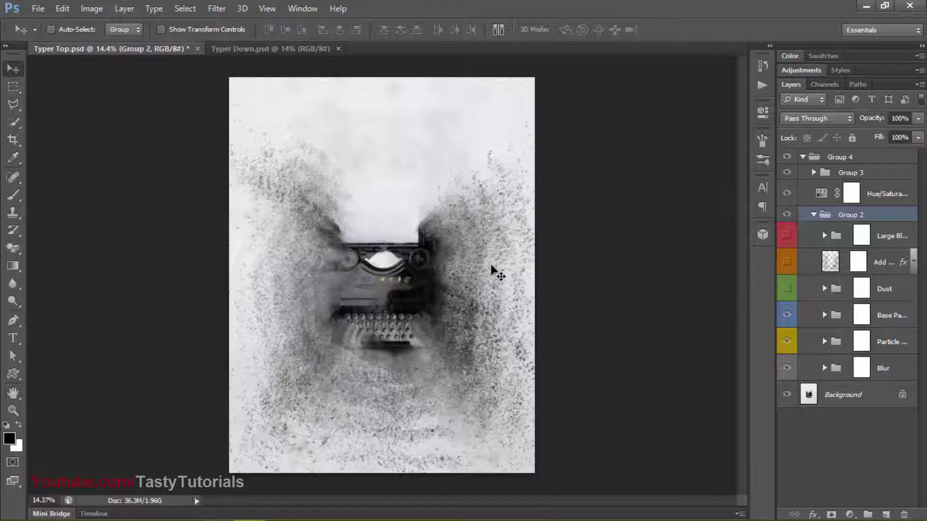
pyautogui.click(197, 49)
pyautogui.click(463, 194)
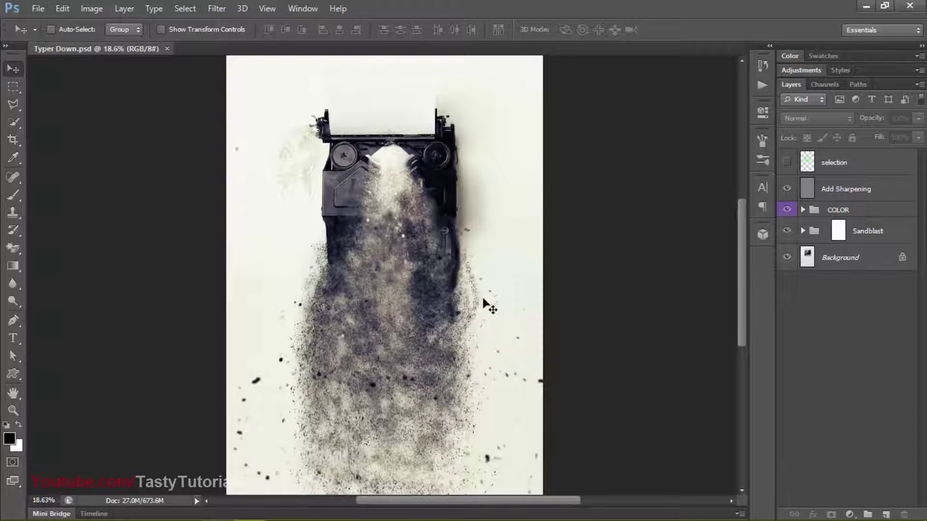
# Expand the Sandblast group and toggle the Dust and Base Particles layers to compare their effect.
pyautogui.click(803, 230)
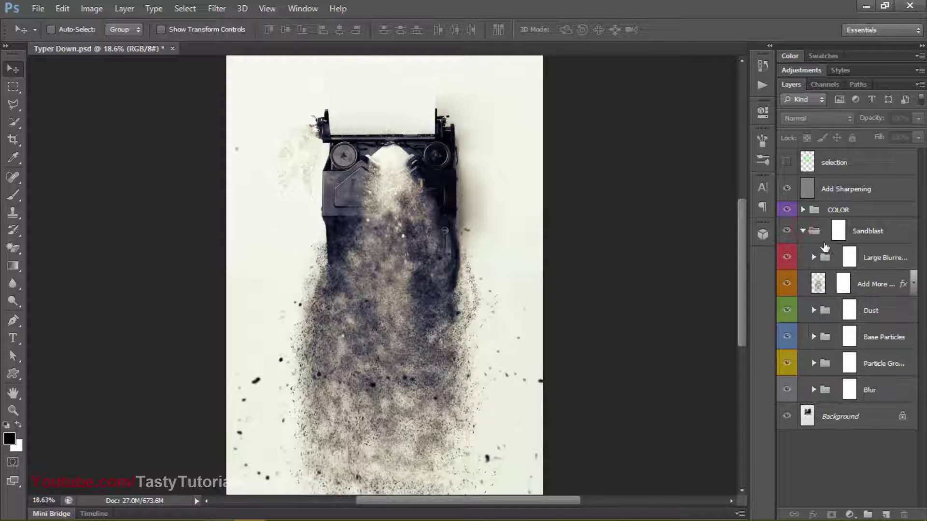
pyautogui.click(785, 314)
pyautogui.click(882, 314)
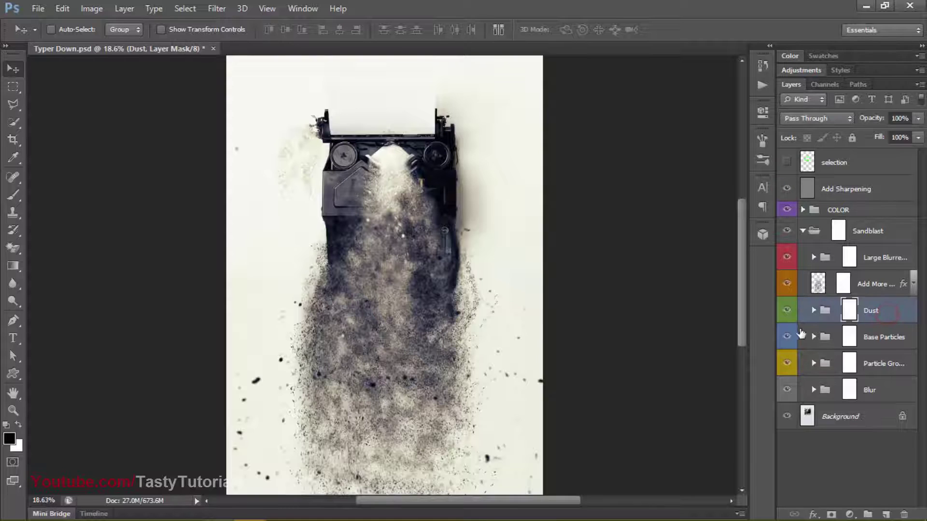
pyautogui.click(785, 312)
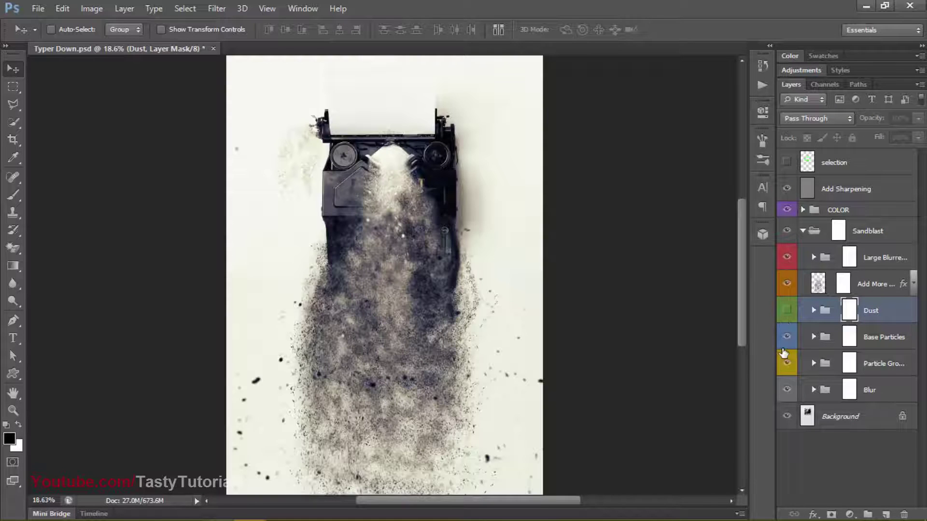
pyautogui.scroll(-1, 567, 292)
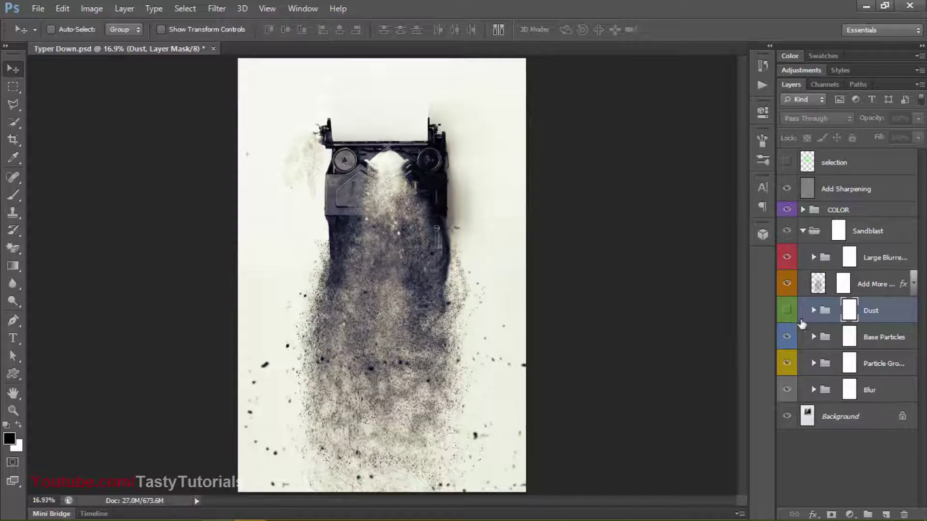
pyautogui.click(787, 313)
pyautogui.click(786, 313)
pyautogui.click(787, 313)
pyautogui.click(787, 313)
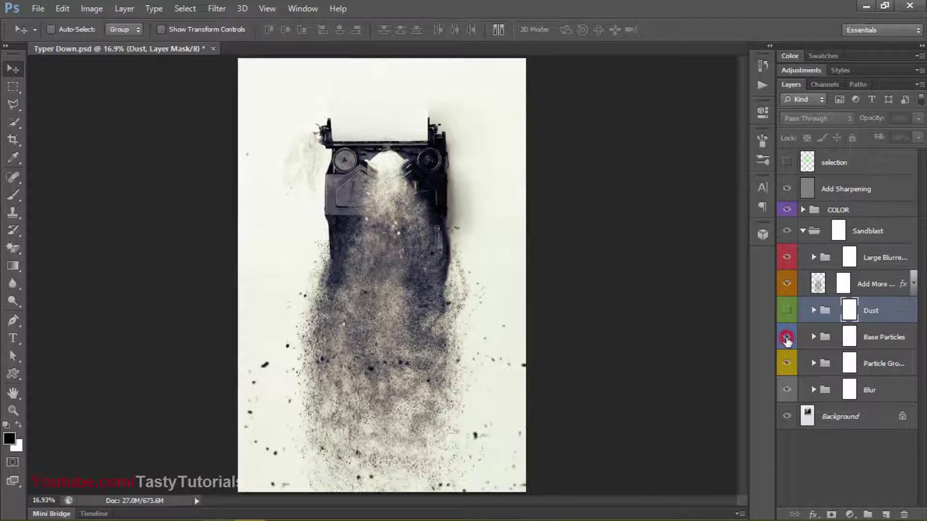
pyautogui.click(787, 341)
# Toggle Particle Group, Blur, Add More and Large Blurred, then close Typer Down without saving.
pyautogui.click(786, 361)
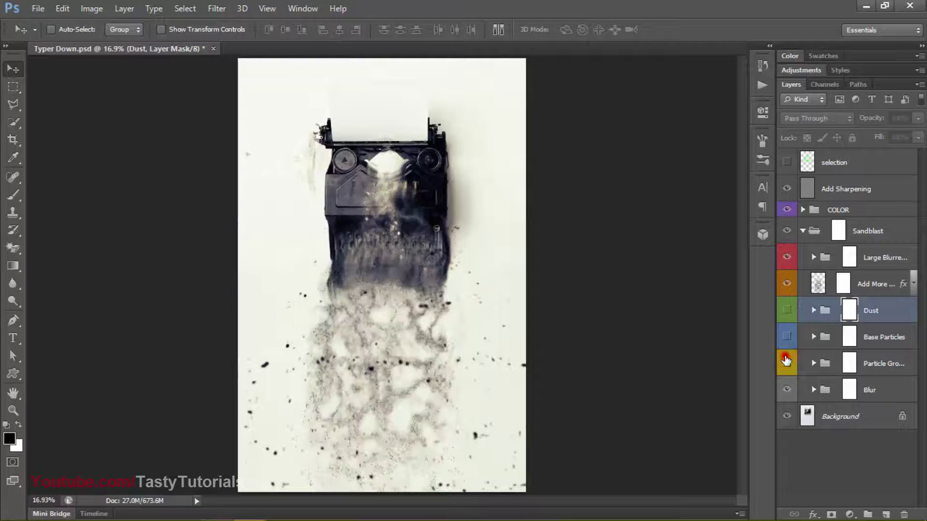
pyautogui.click(786, 361)
pyautogui.click(786, 361)
pyautogui.click(787, 373)
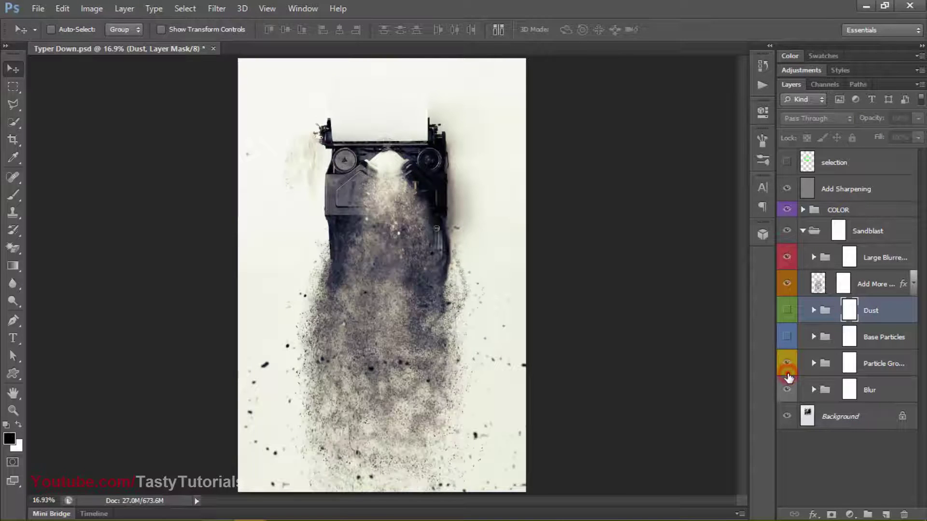
pyautogui.click(787, 374)
pyautogui.click(788, 388)
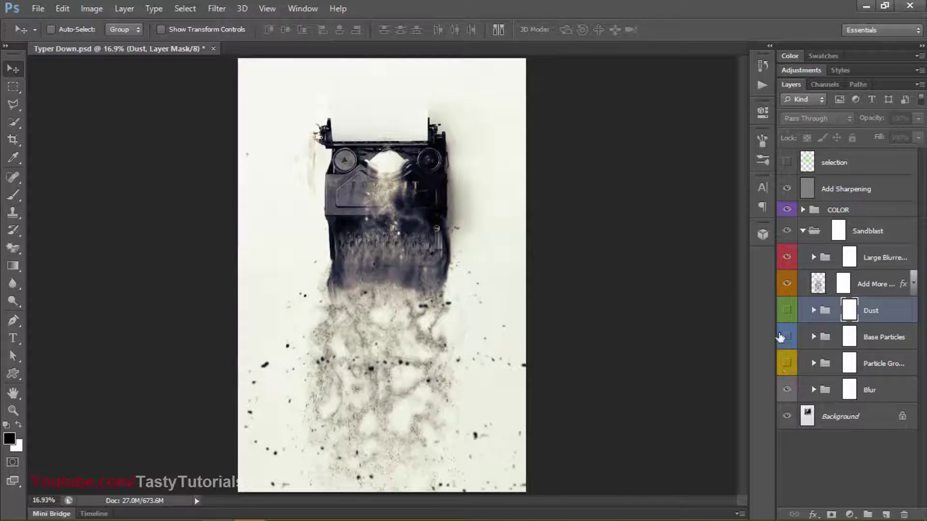
pyautogui.click(787, 283)
pyautogui.click(789, 284)
pyautogui.click(783, 259)
pyautogui.click(783, 260)
pyautogui.click(783, 260)
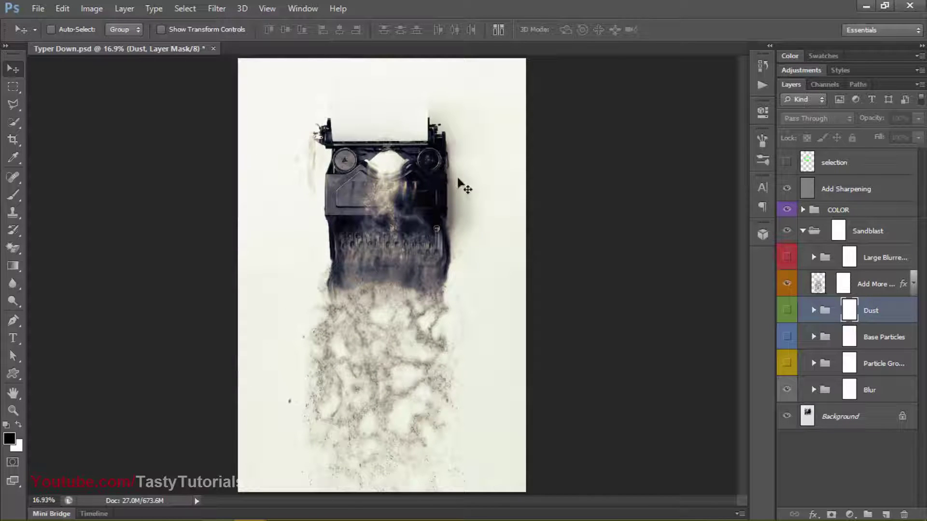
pyautogui.click(213, 48)
pyautogui.click(447, 193)
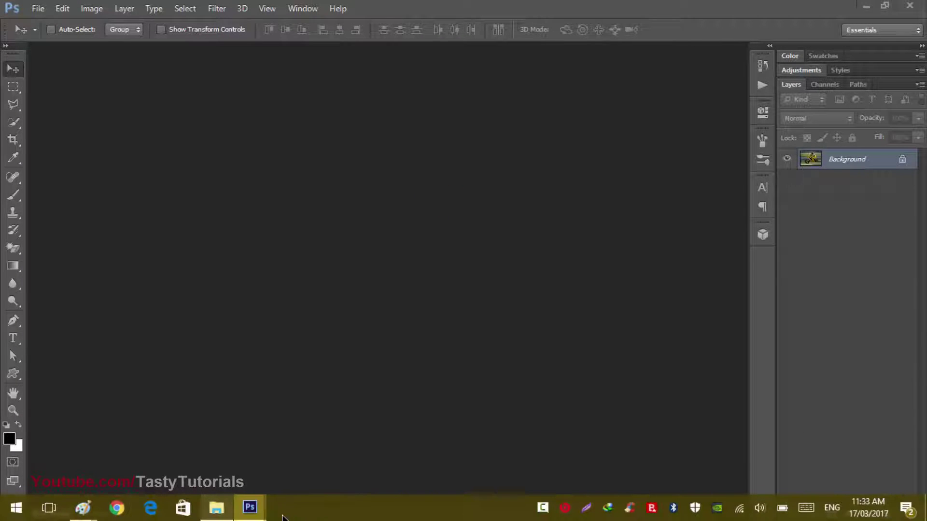
# Bring up the Biker.jpg photo and dock it as a tabbed document.
pyautogui.moveTo(250, 516)
pyautogui.click(299, 465)
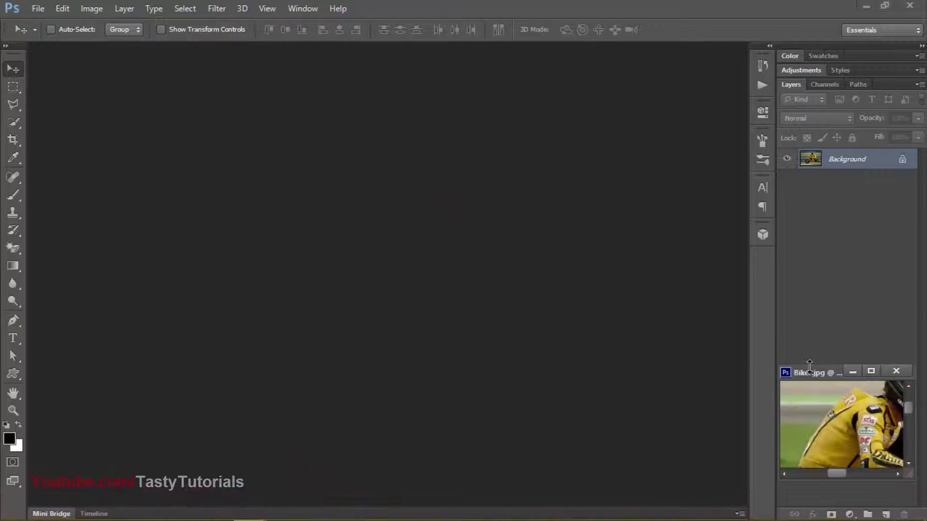
pyautogui.moveTo(815, 372); pyautogui.dragTo(206, 140)
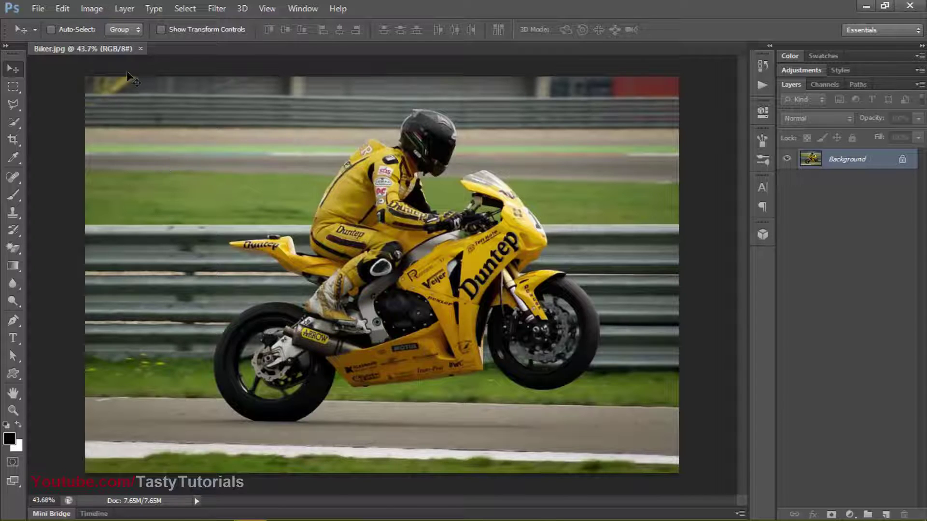
# Check in Image Size that Biker.jpg is 1999 × 1337 pixels at 72 ppi.
pyautogui.click(92, 8)
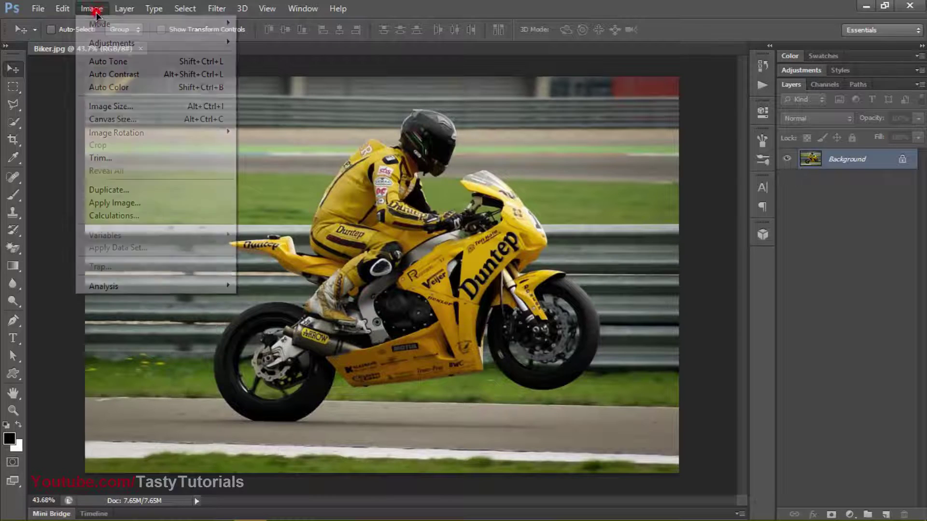
pyautogui.click(111, 105)
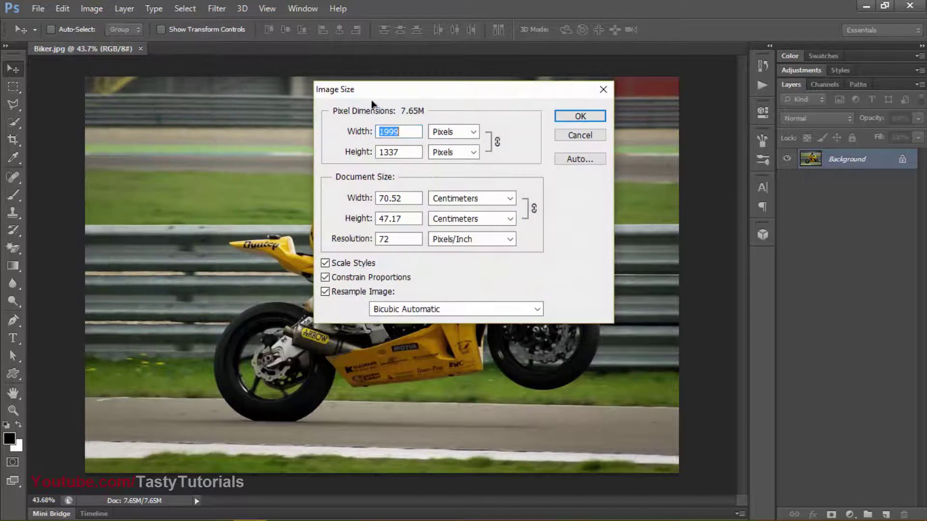
pyautogui.moveTo(372, 93); pyautogui.dragTo(393, 92)
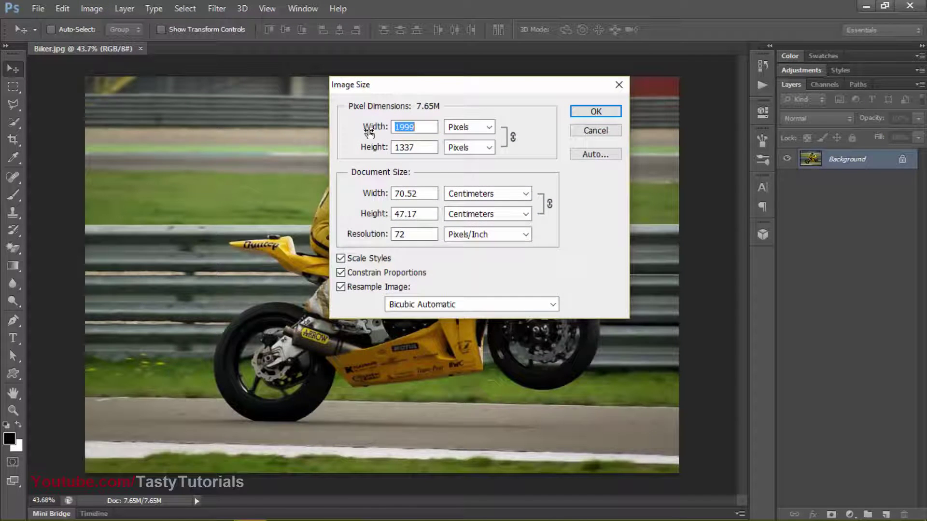
pyautogui.click(425, 126)
pyautogui.doubleClick(425, 126)
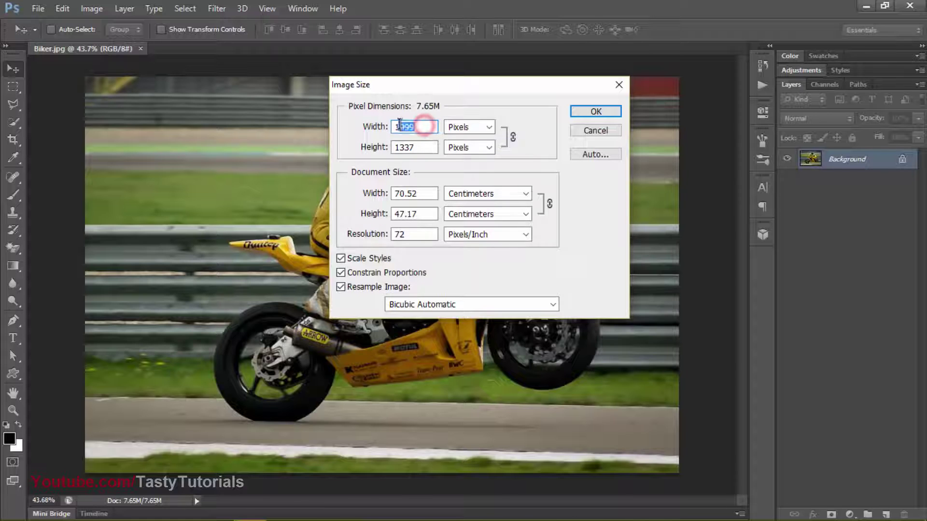
pyautogui.doubleClick(421, 148)
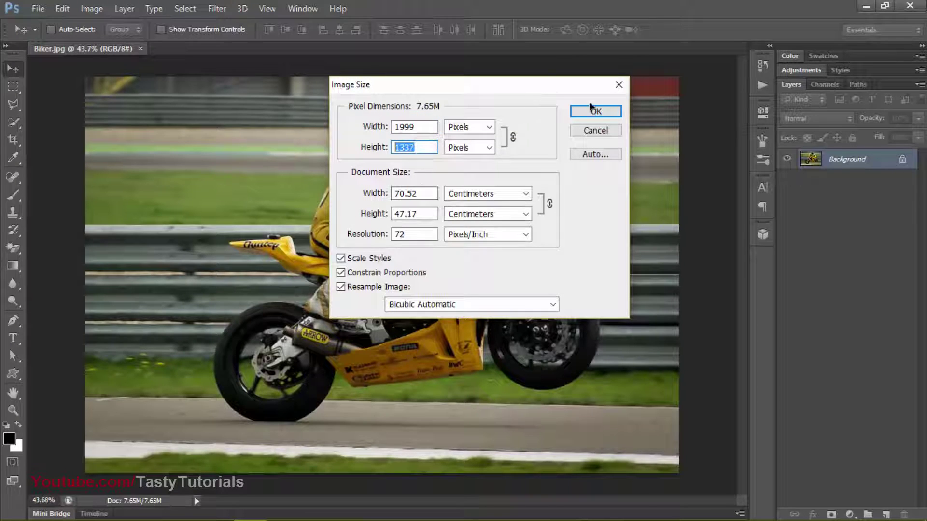
pyautogui.doubleClick(414, 234)
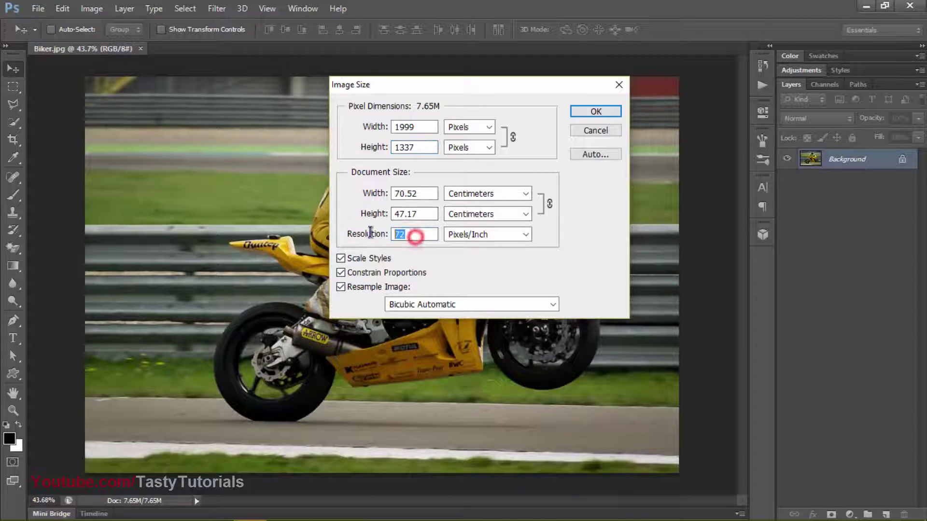
pyautogui.click(590, 110)
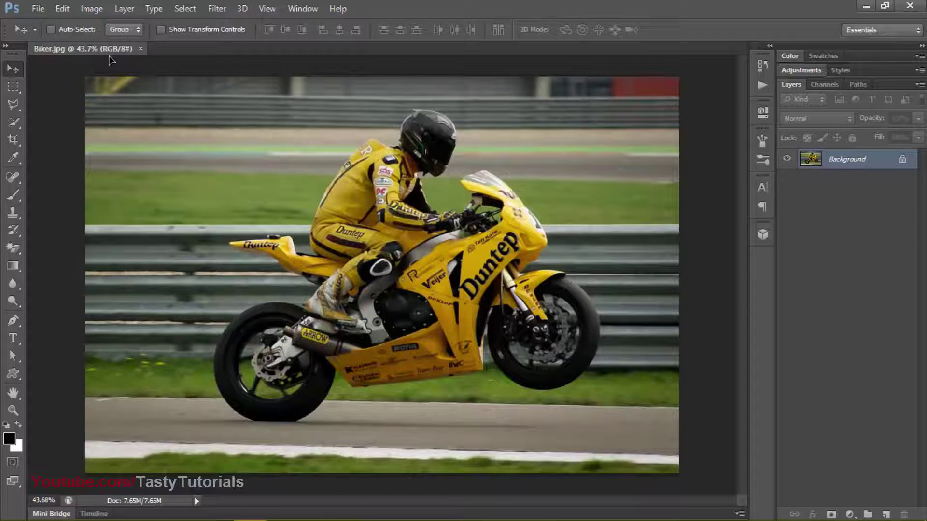
# Keep small Layers panel thumbnails showing the Entire Document in Layers Panel Options.
pyautogui.click(919, 85)
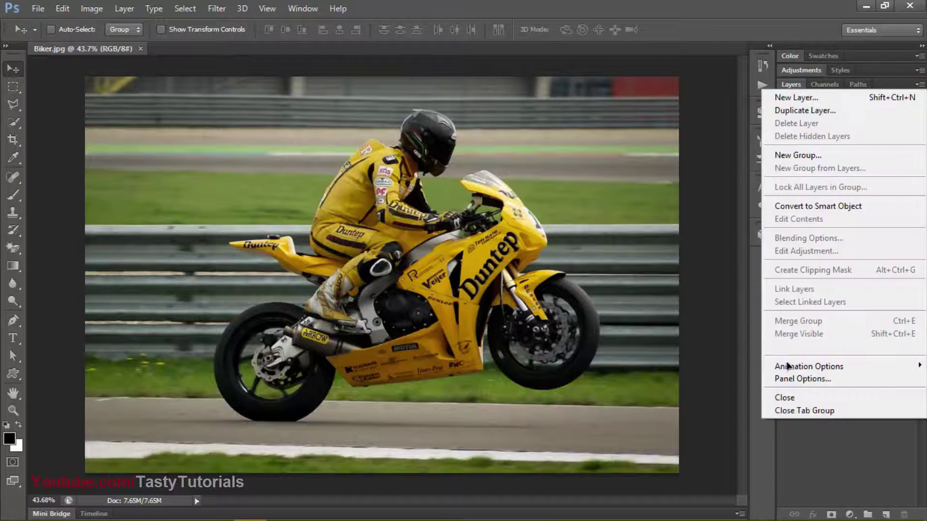
pyautogui.click(789, 379)
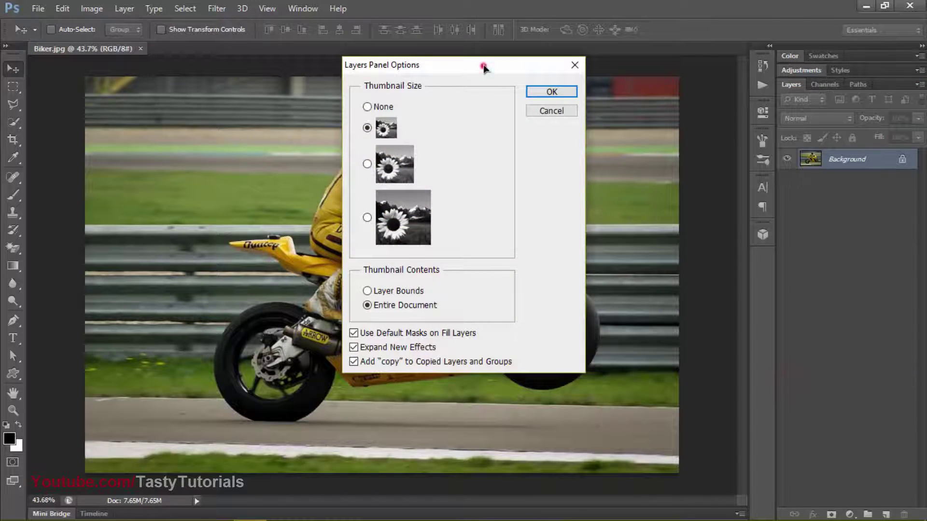
pyautogui.moveTo(482, 66); pyautogui.dragTo(477, 55)
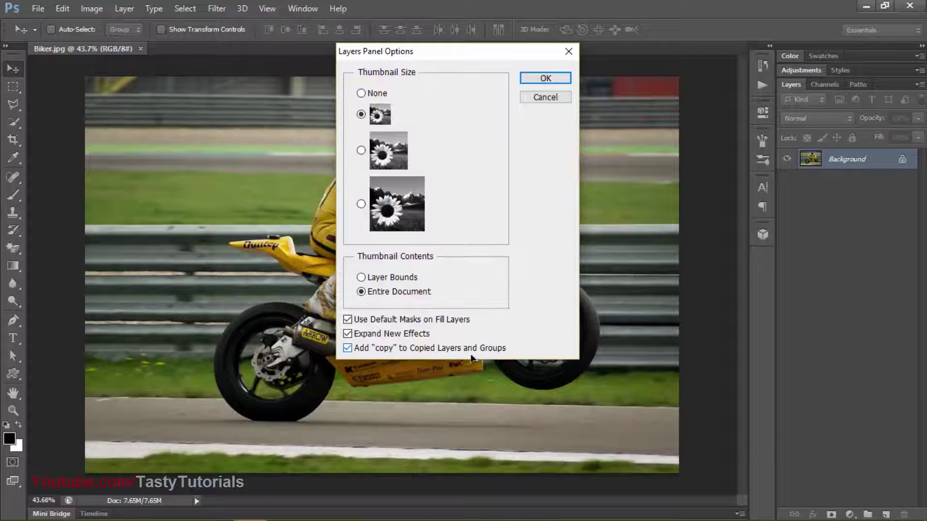
pyautogui.click(542, 79)
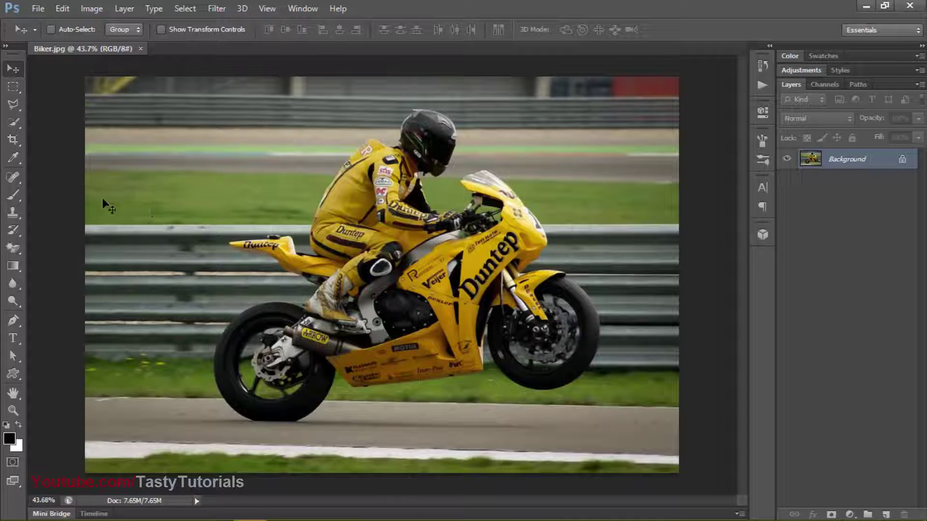
# Crop outward past the photo's left edge to add a blank white strip on the left.
pyautogui.press('c')
pyautogui.click(265, 204)
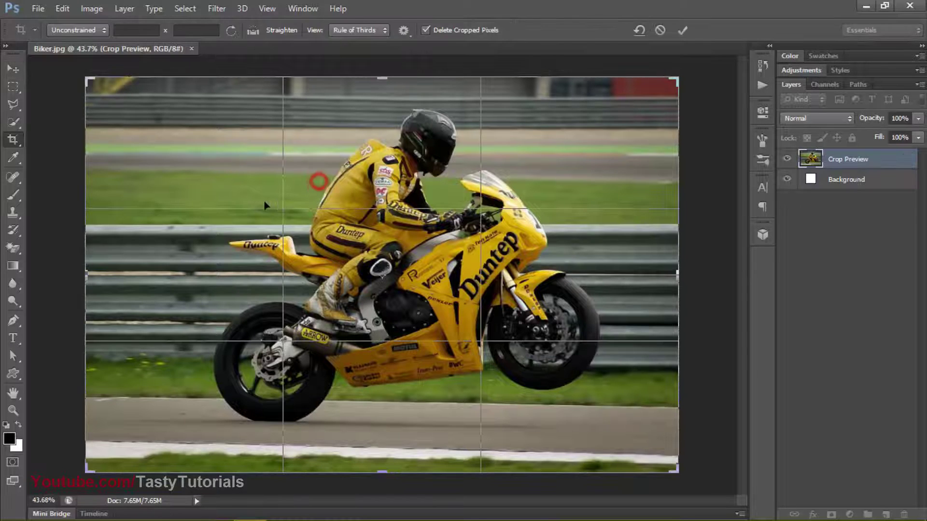
pyautogui.moveTo(88, 272); pyautogui.dragTo(31, 253)
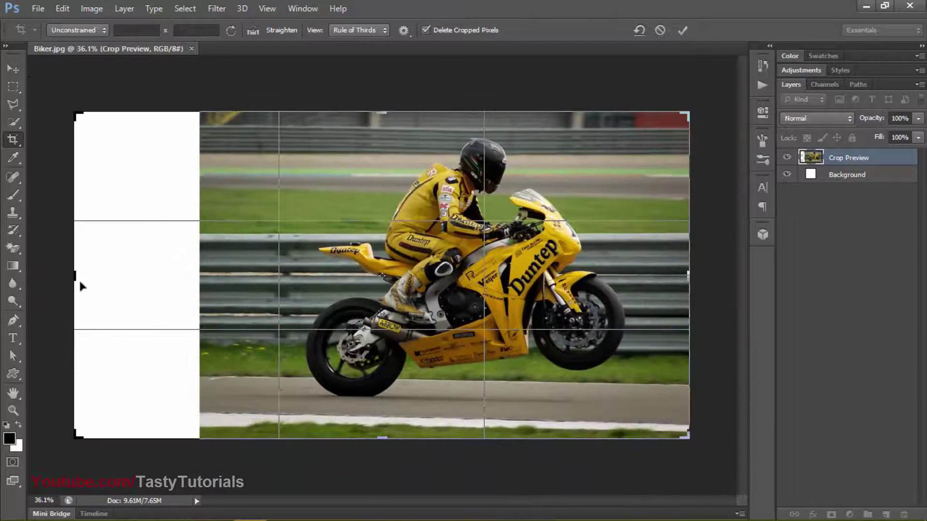
pyautogui.moveTo(77, 279); pyautogui.dragTo(86, 280)
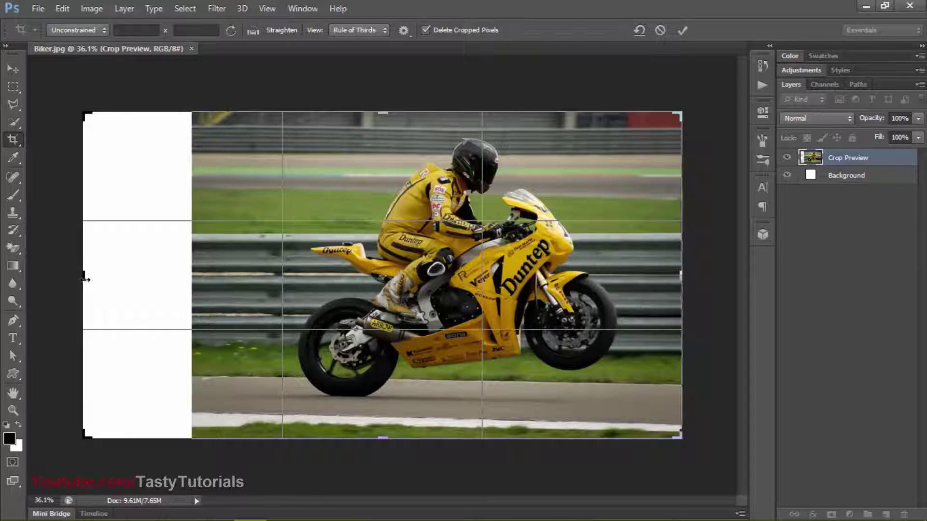
pyautogui.click(683, 31)
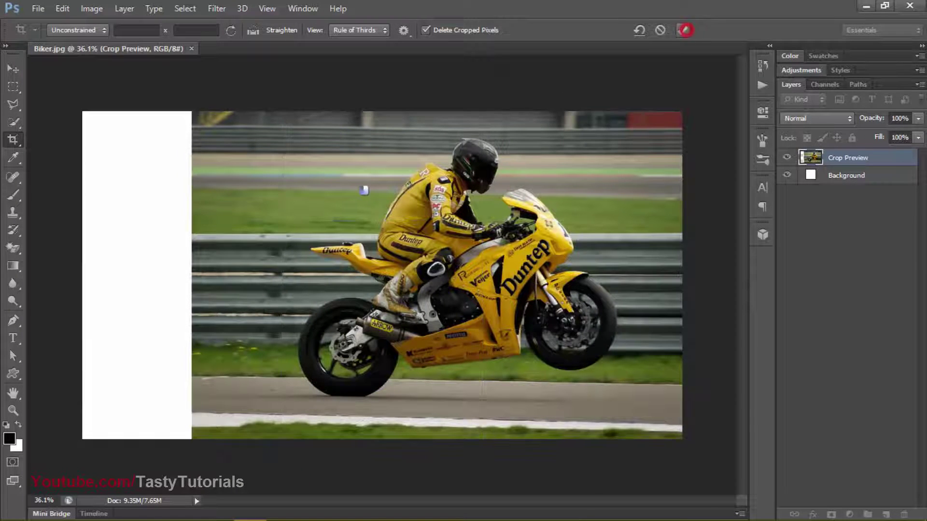
pyautogui.click(15, 70)
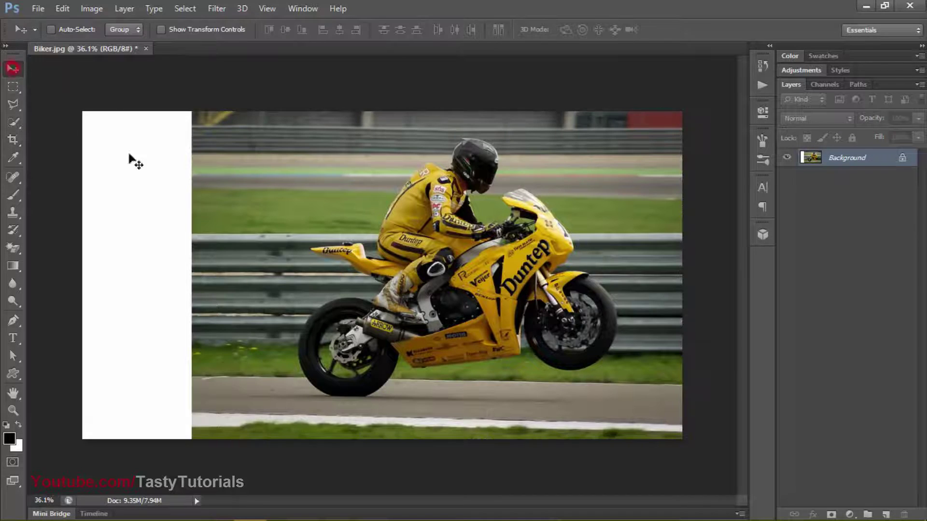
# Copy a narrow strip of the photo's left edge to a new layer and stretch it over the white area.
pyautogui.click(13, 85)
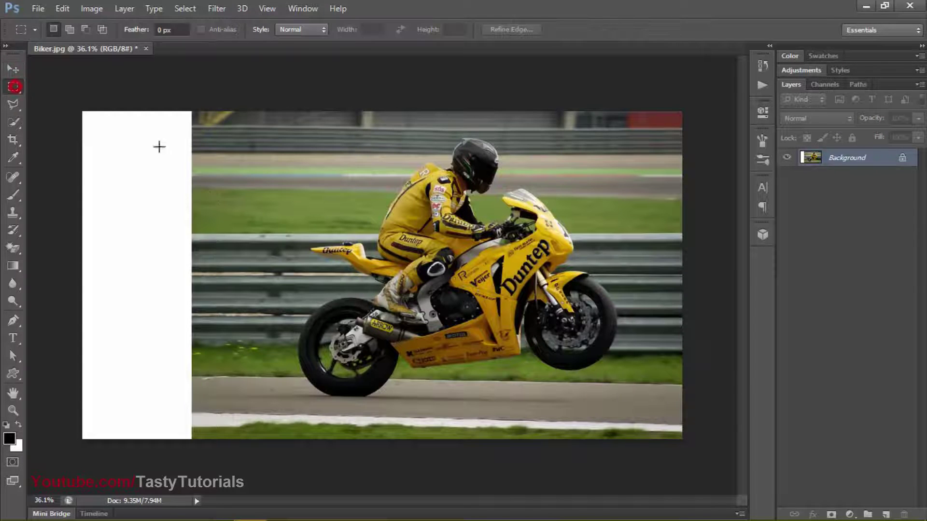
pyautogui.moveTo(232, 112); pyautogui.dragTo(191, 440)
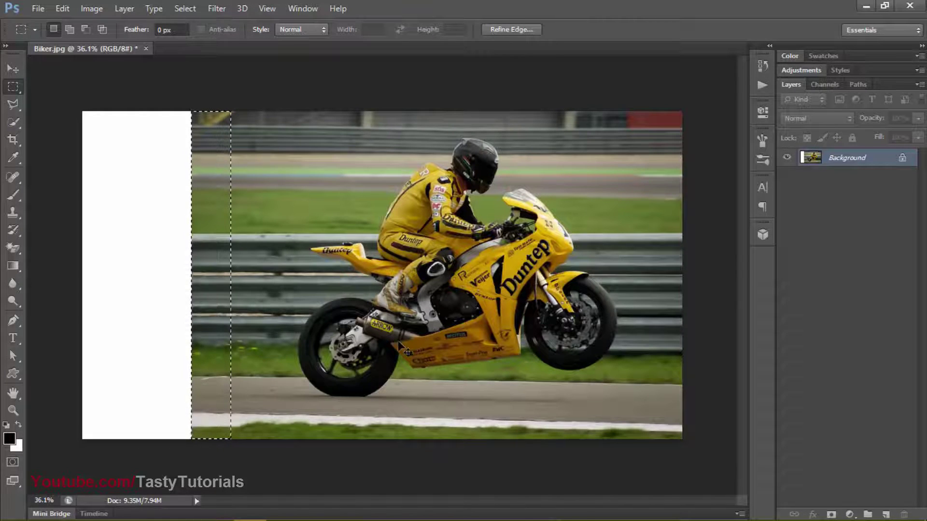
pyautogui.hotkey('ctrl', 'j')
pyautogui.hotkey('ctrl', 't')
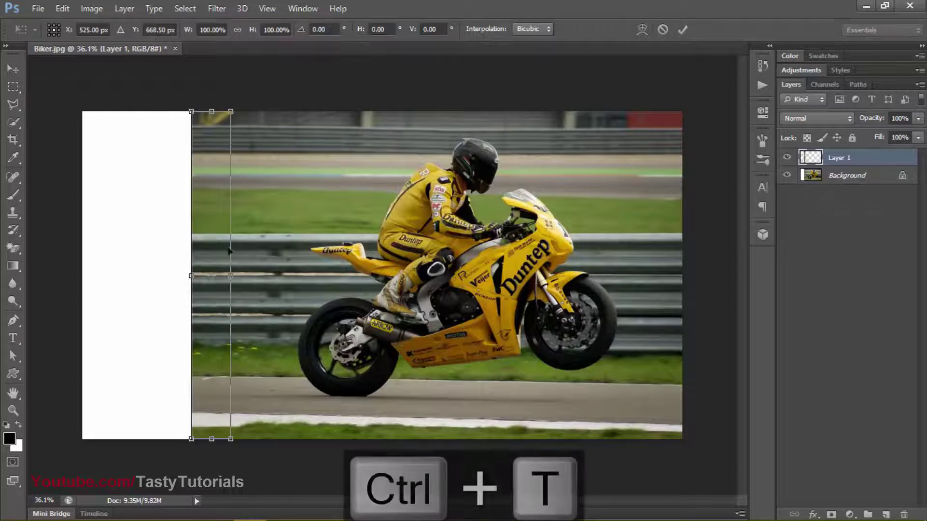
pyautogui.moveTo(179, 277); pyautogui.dragTo(76, 280)
pyautogui.press('Return')
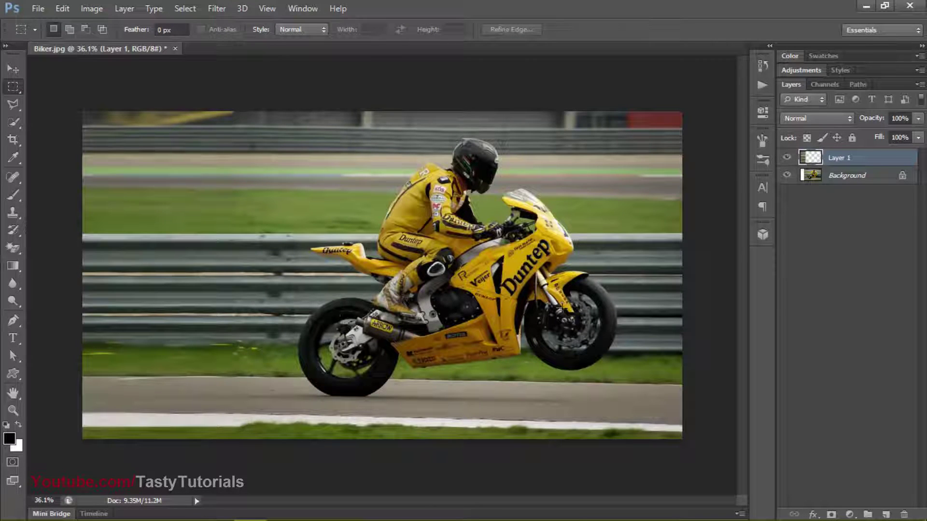
# Merge the stretched strip with the Background and unlock it as Layer 0.
pyautogui.keyDown('shift'); pyautogui.click(834, 176); pyautogui.keyUp('shift')
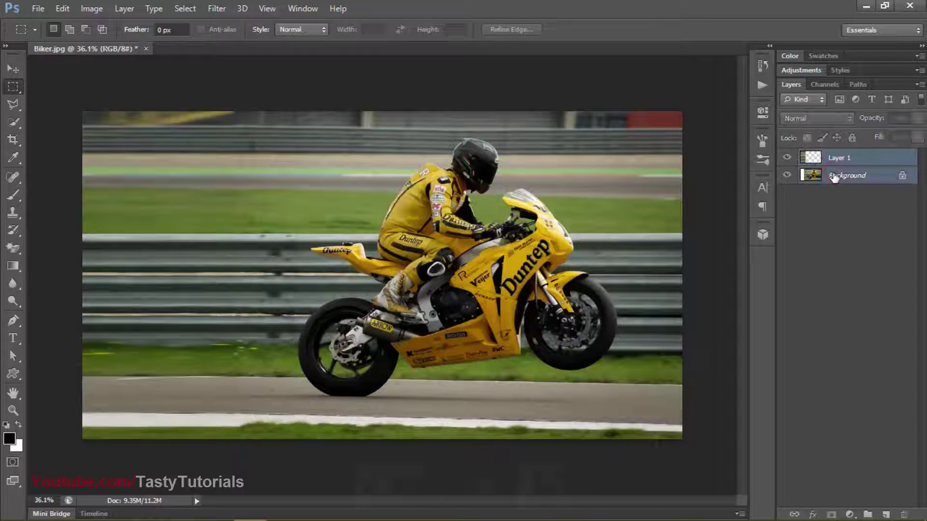
pyautogui.hotkey('ctrl', 'e')
pyautogui.hotkey('ctrl', '+')
pyautogui.scroll(4, 146, 96)
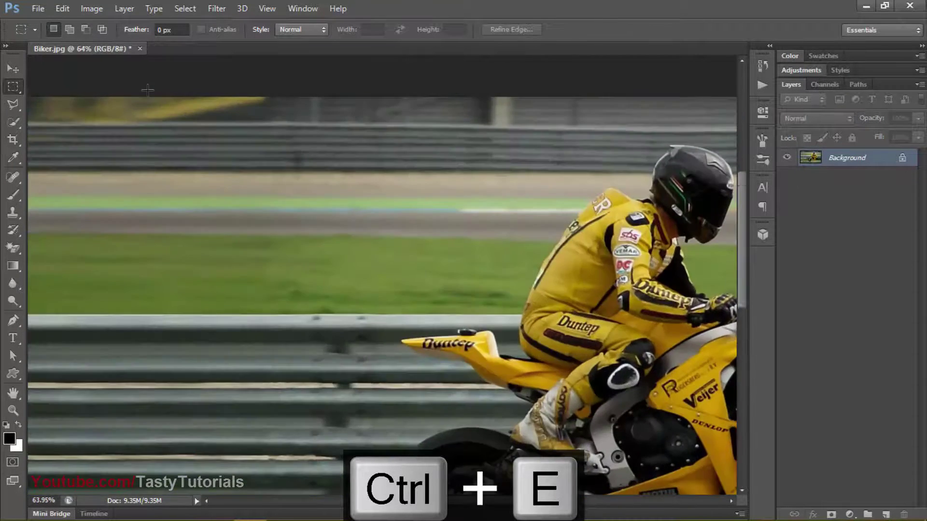
pyautogui.scroll(-5, 241, 206)
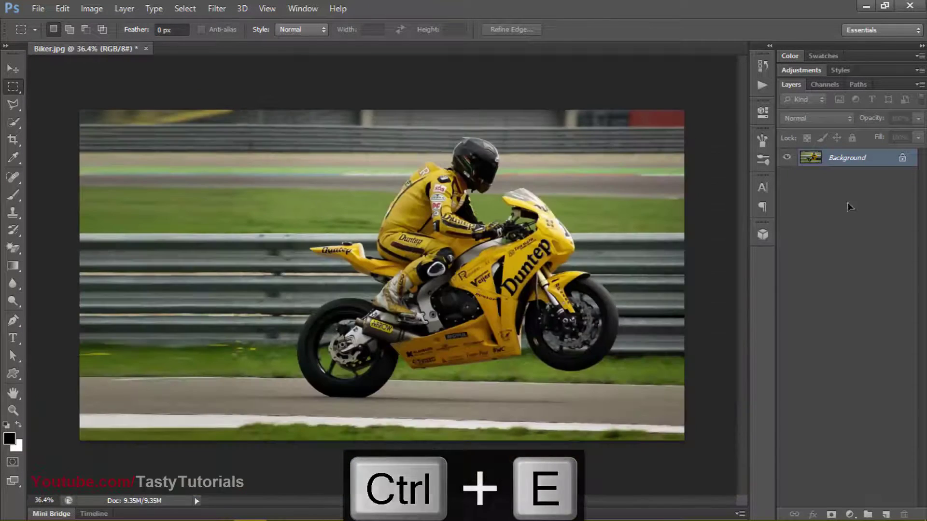
pyautogui.doubleClick(901, 157)
pyautogui.click(597, 160)
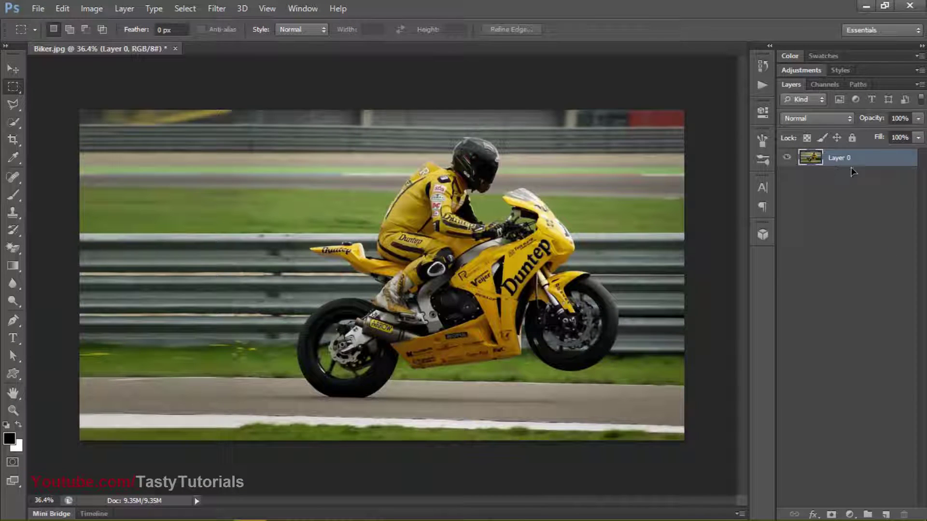
# Convert Layer 0 back to a locked Background via Layer > New > Background from Layer.
pyautogui.click(124, 8)
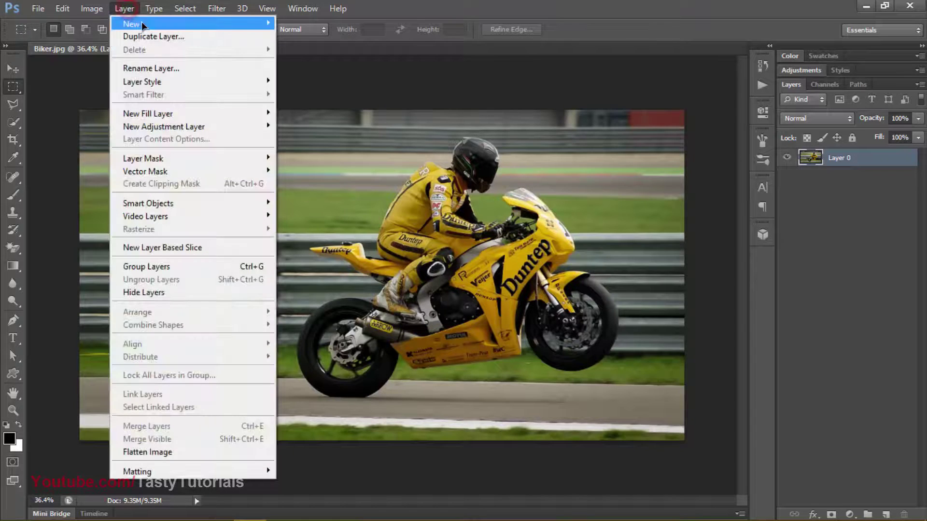
pyautogui.moveTo(260, 25)
pyautogui.click(306, 37)
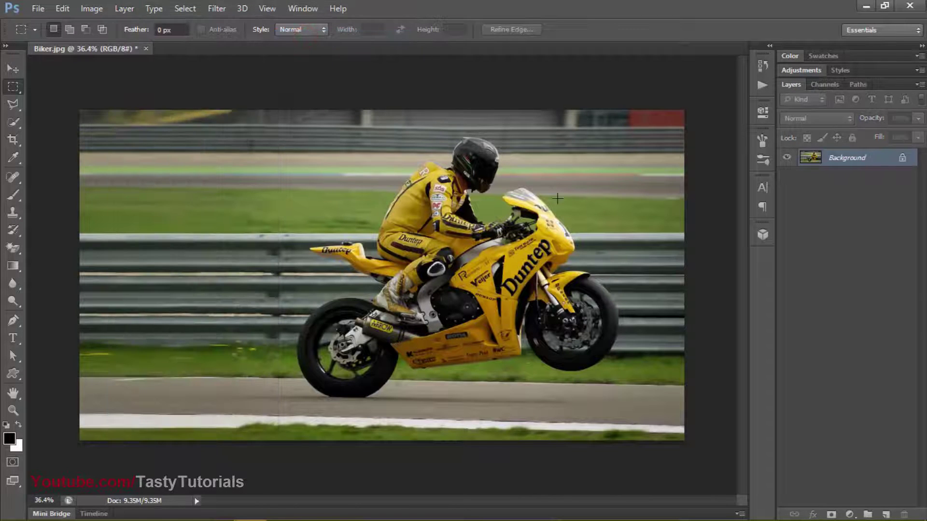
pyautogui.click(9, 71)
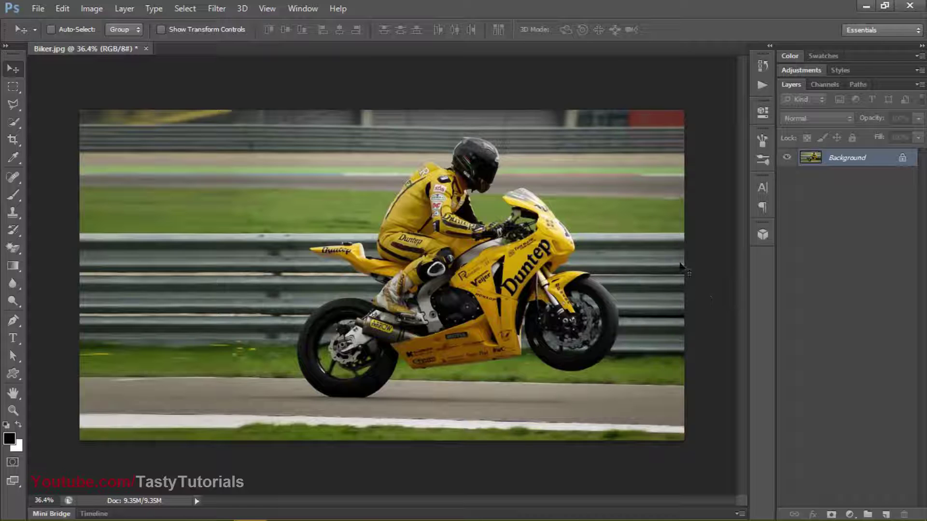
# Add a new empty layer above the Background and name it 'selection'.
pyautogui.click(886, 515)
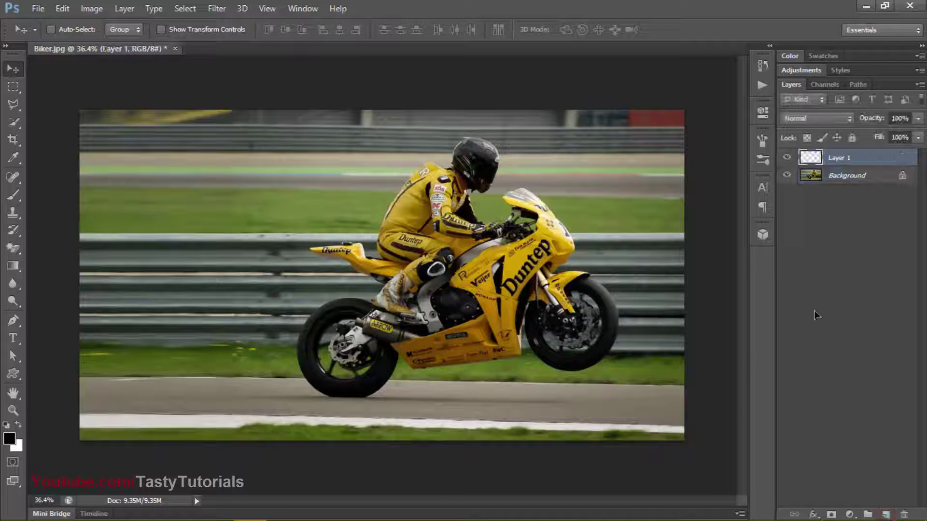
pyautogui.doubleClick(838, 158)
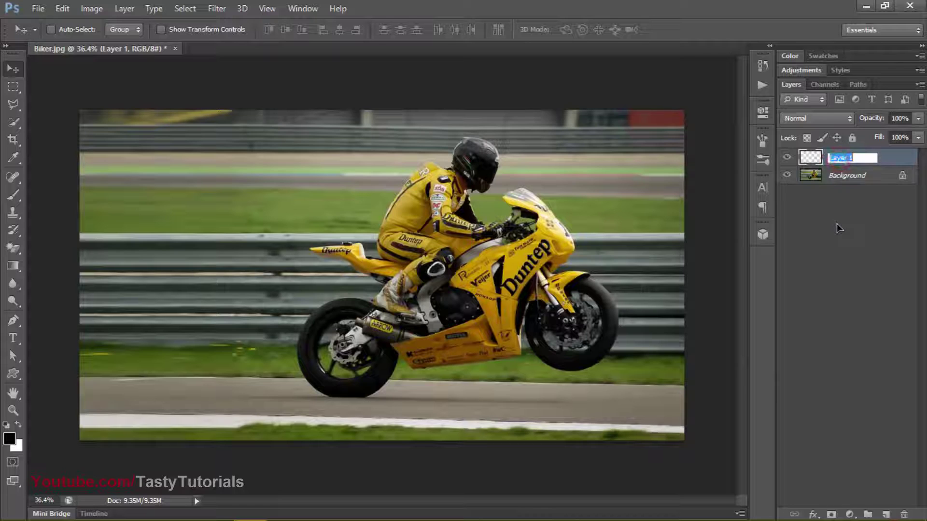
pyautogui.write('selection')
pyautogui.press('Return')
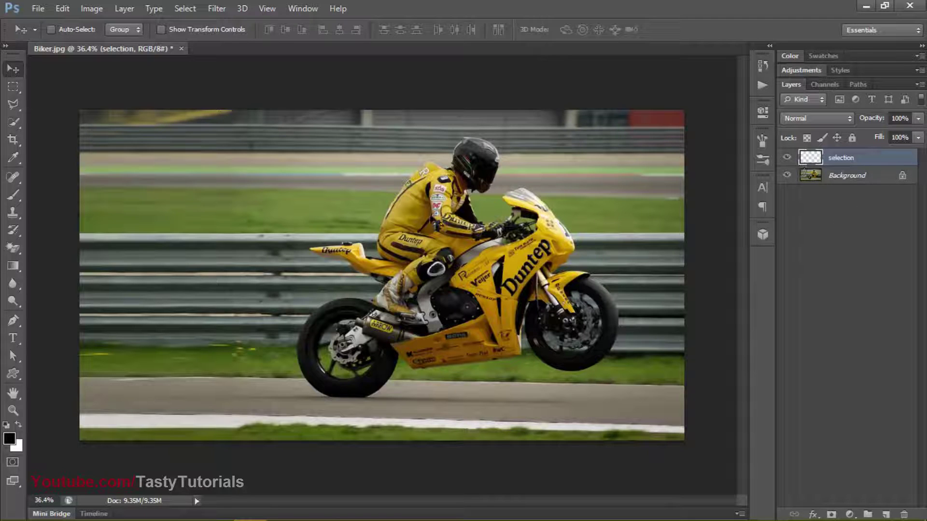
pyautogui.click(13, 197)
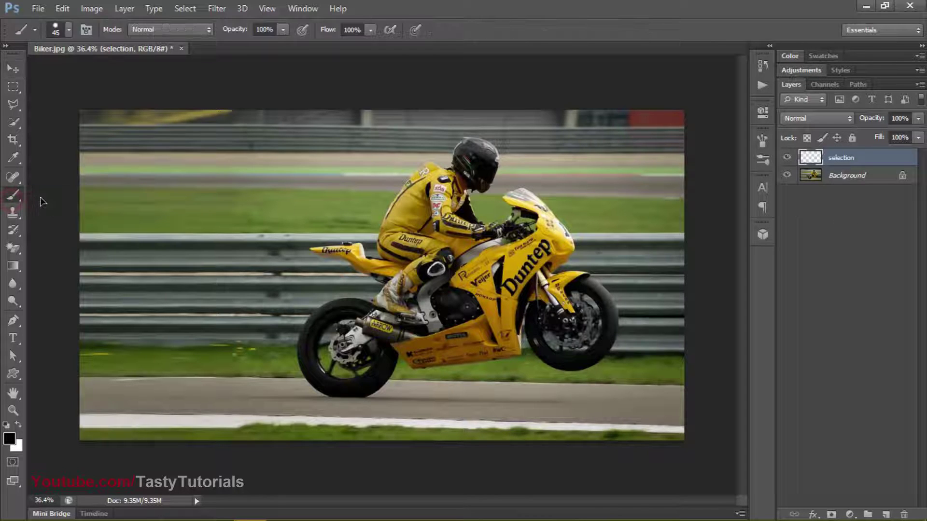
pyautogui.click(13, 69)
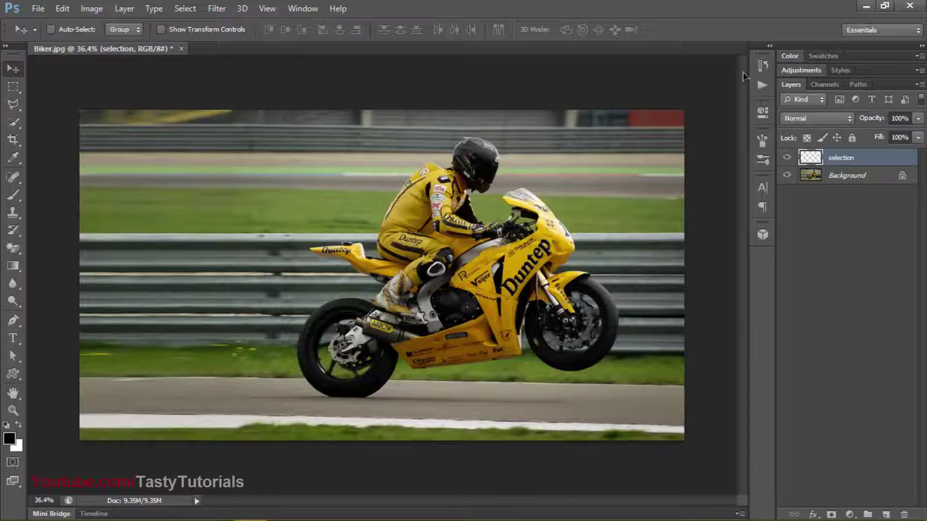
pyautogui.click(302, 8)
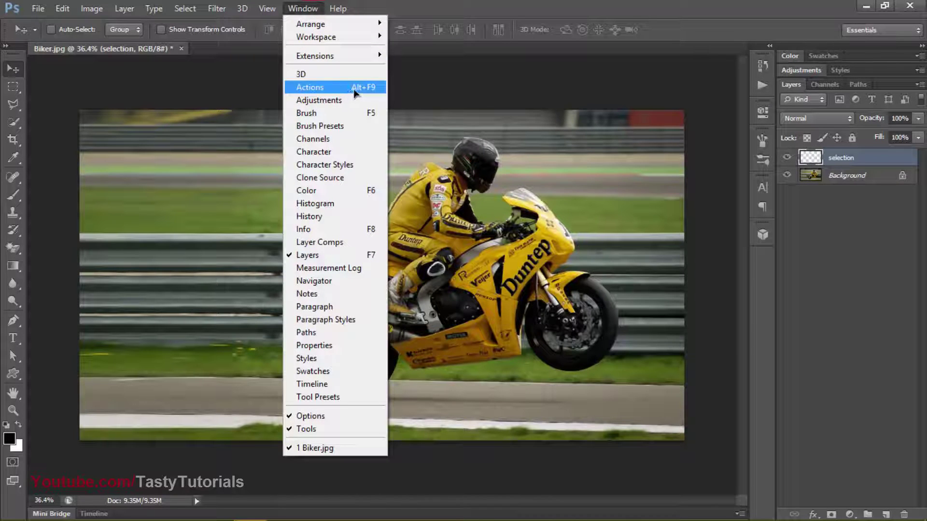
# Open the Actions panel, collapse the sets and drag the Sandblast set to the trash.
pyautogui.click(332, 89)
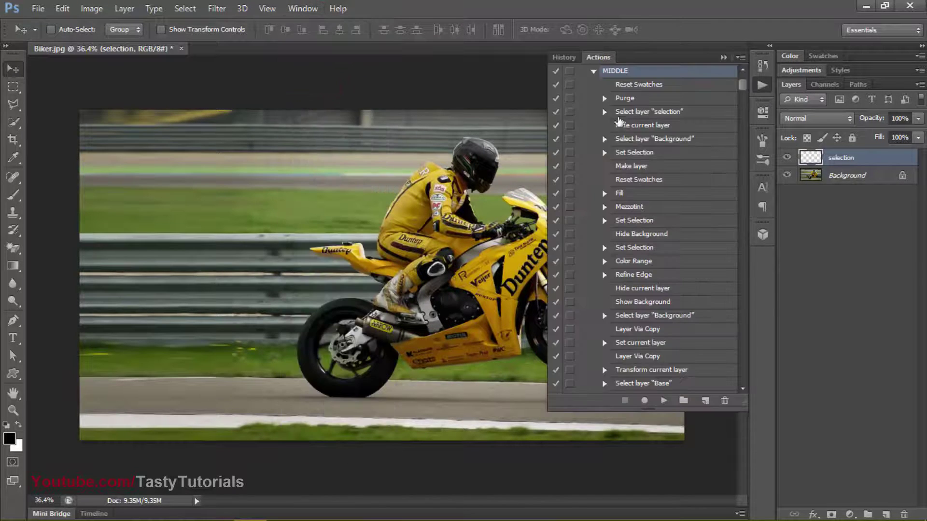
pyautogui.click(594, 72)
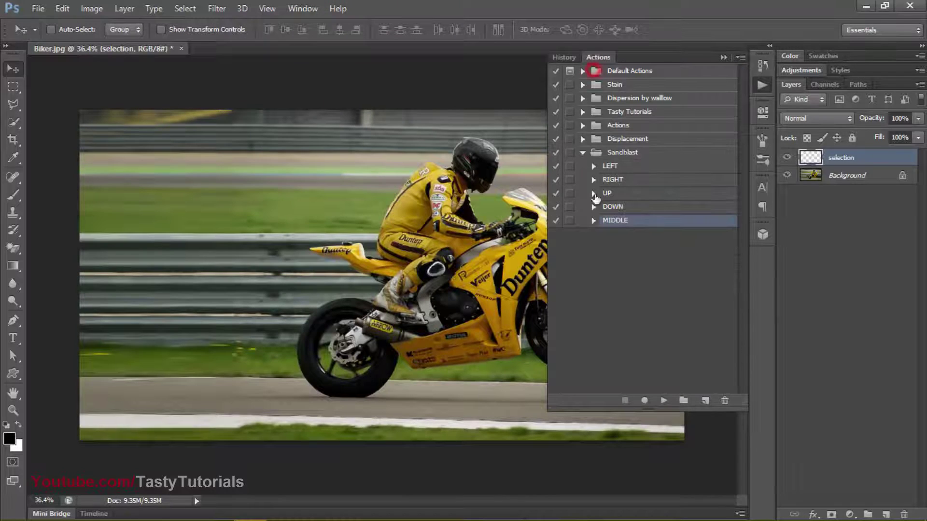
pyautogui.click(583, 154)
pyautogui.click(620, 154)
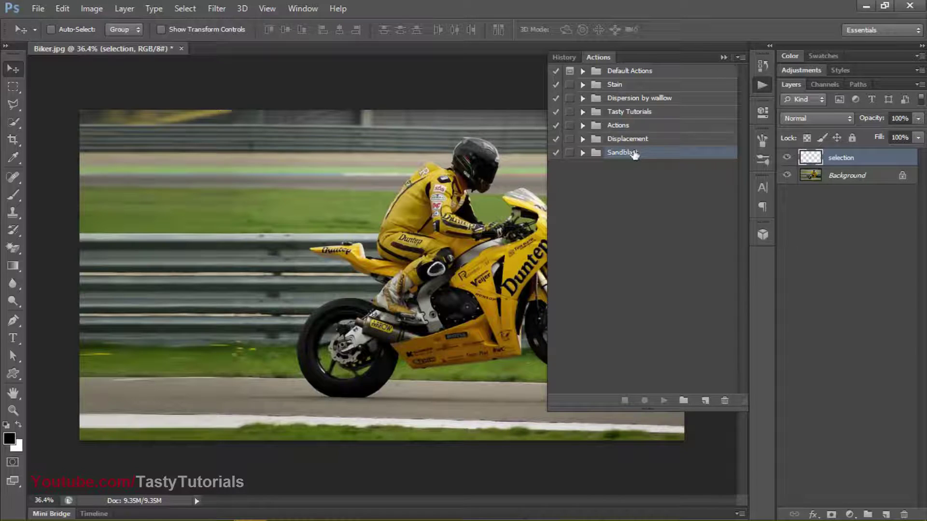
pyautogui.moveTo(633, 152); pyautogui.dragTo(724, 400)
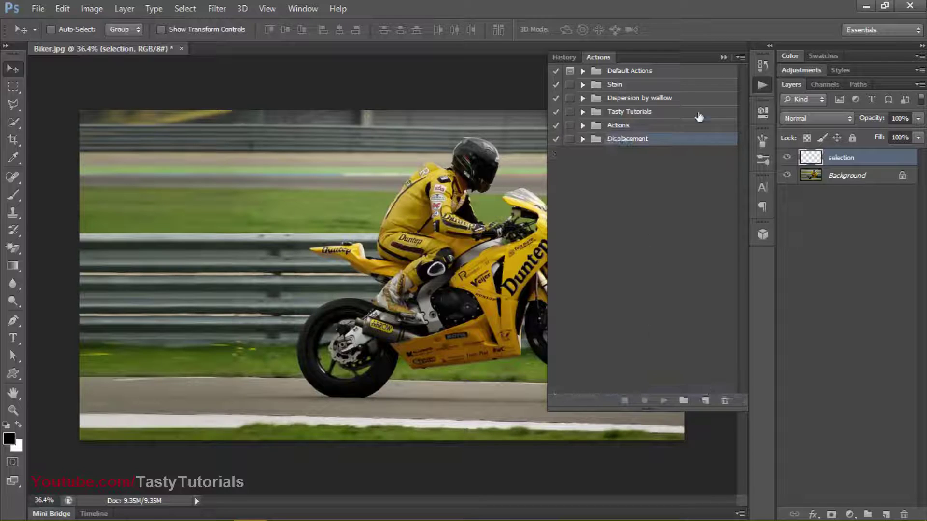
pyautogui.click(740, 57)
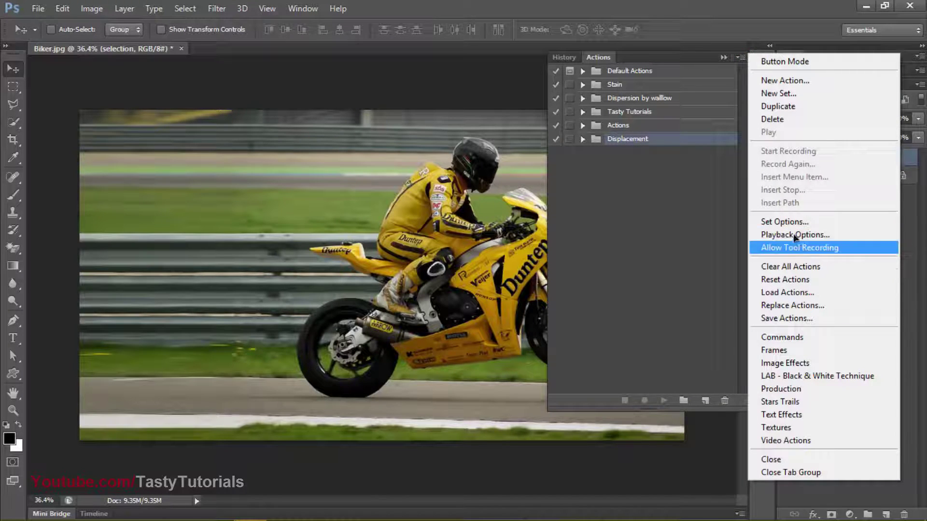
# Load the sandblast.atn action file into the Actions panel.
pyautogui.click(780, 293)
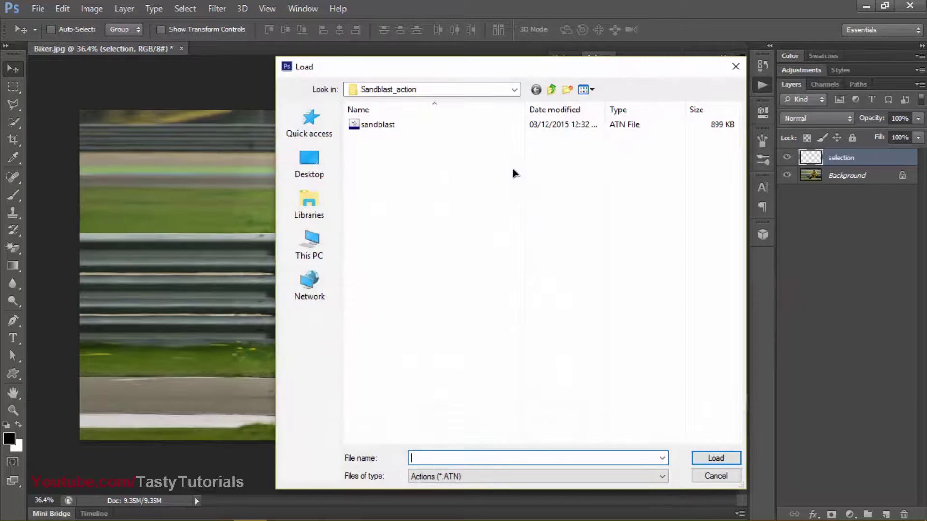
pyautogui.moveTo(455, 73); pyautogui.dragTo(409, 50)
pyautogui.click(336, 135)
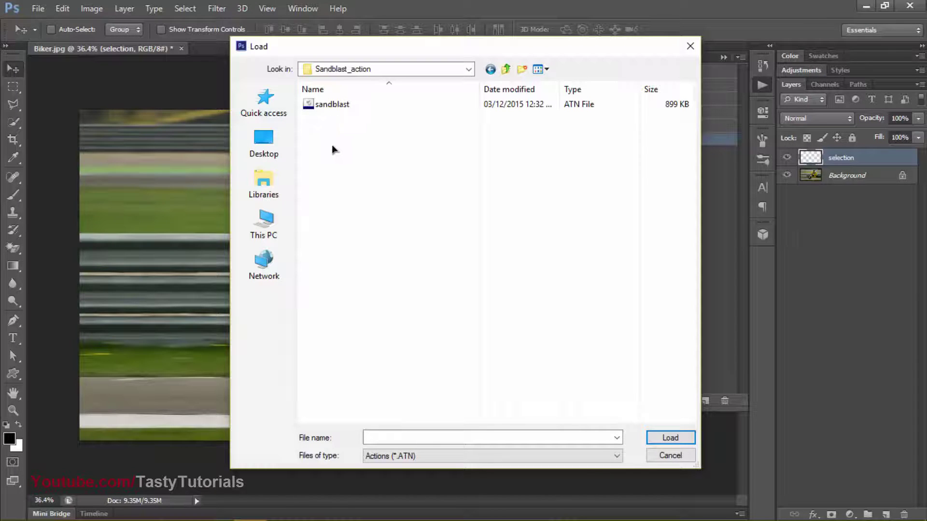
pyautogui.click(331, 111)
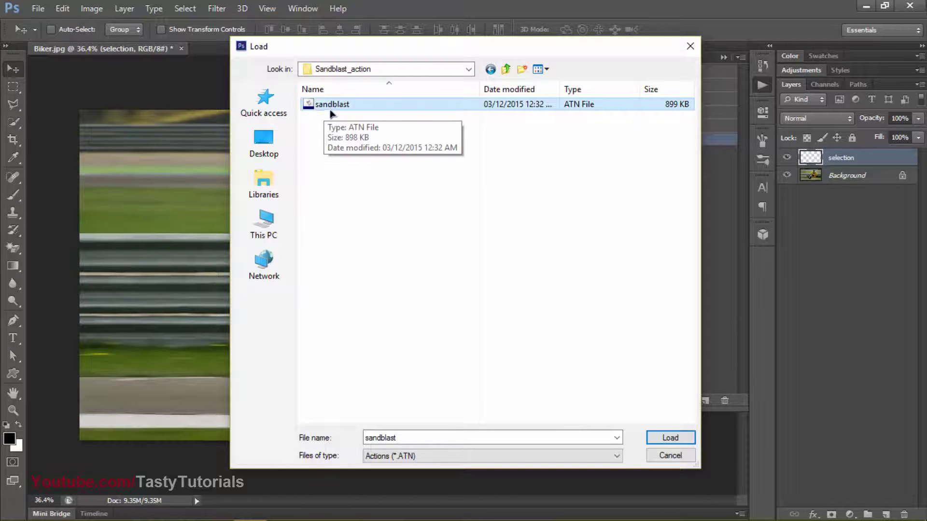
pyautogui.click(669, 437)
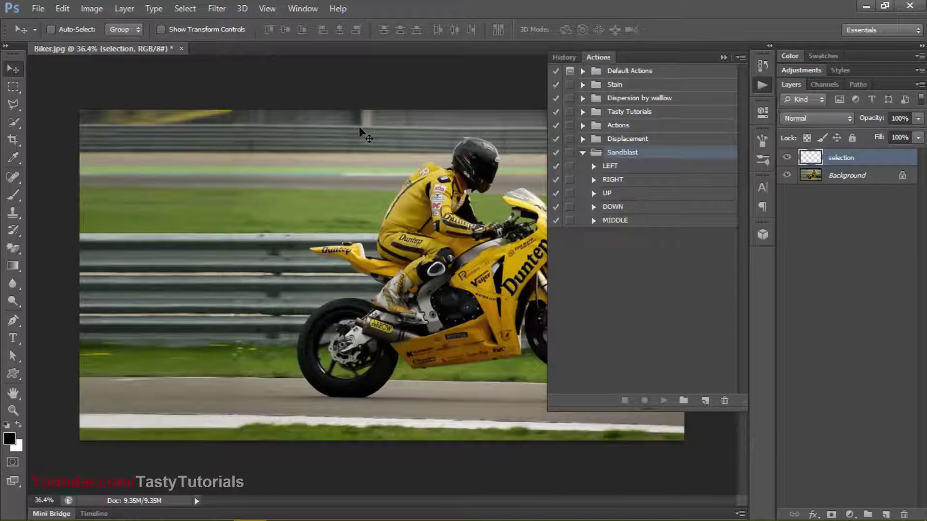
# Inspect the LEFT, RIGHT, DOWN and MIDDLE actions, expand LEFT's steps, then collapse the panel.
pyautogui.click(648, 165)
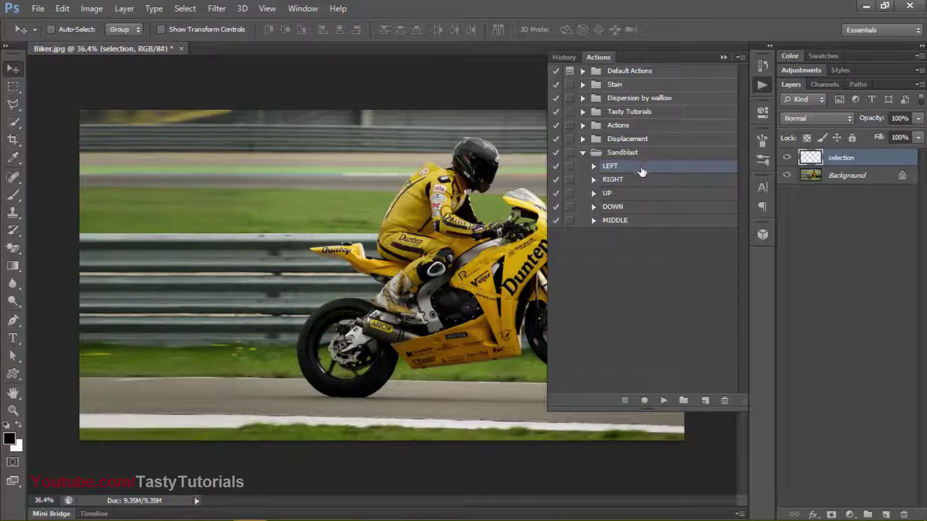
pyautogui.click(634, 179)
pyautogui.click(636, 208)
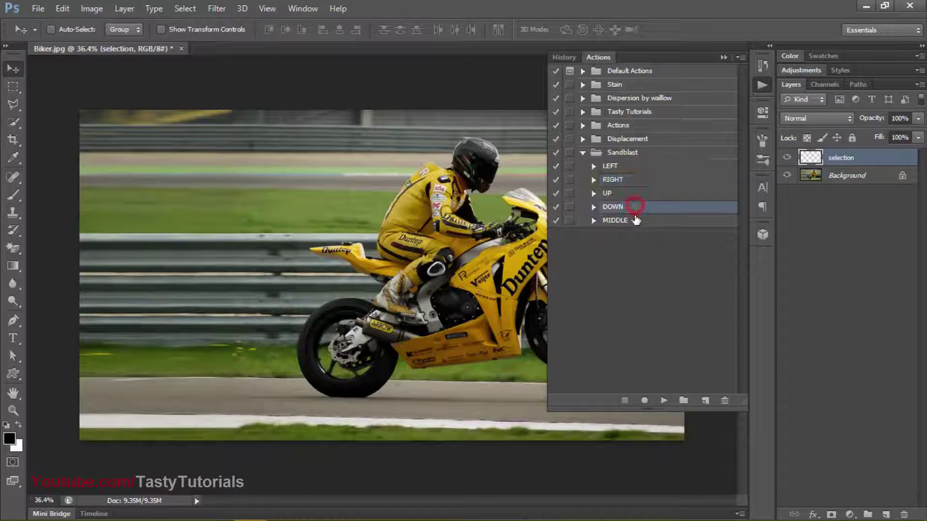
pyautogui.click(635, 220)
pyautogui.keyDown('ctrl'); pyautogui.click(627, 167); pyautogui.keyUp('ctrl')
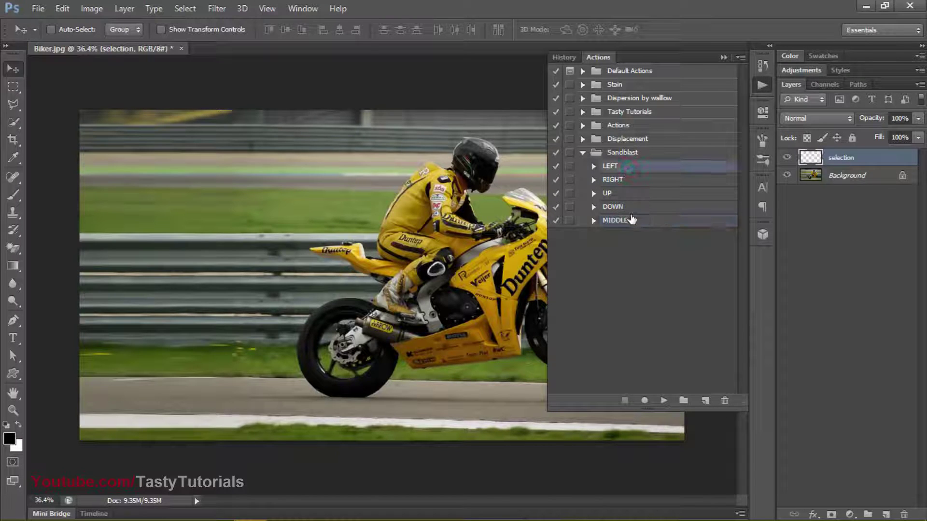
pyautogui.keyDown('ctrl'); pyautogui.click(627, 219); pyautogui.keyUp('ctrl')
pyautogui.click(594, 166)
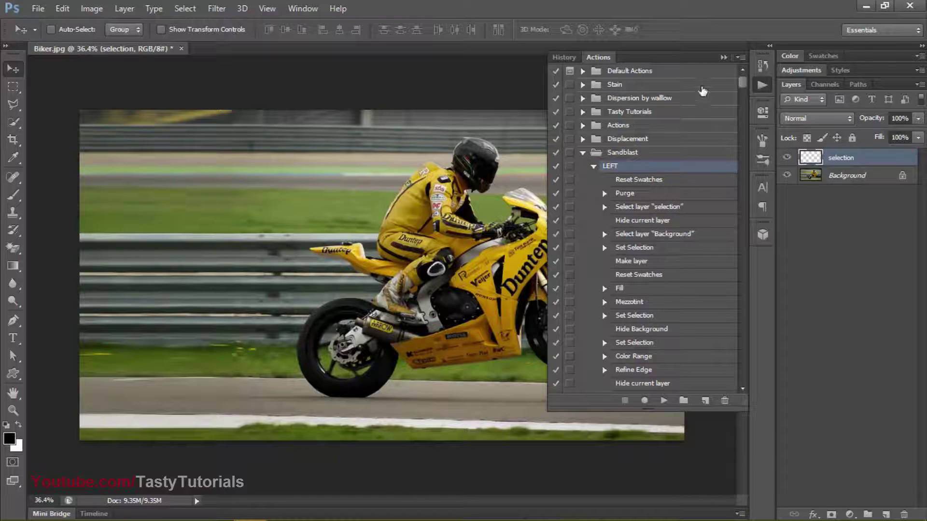
pyautogui.click(723, 58)
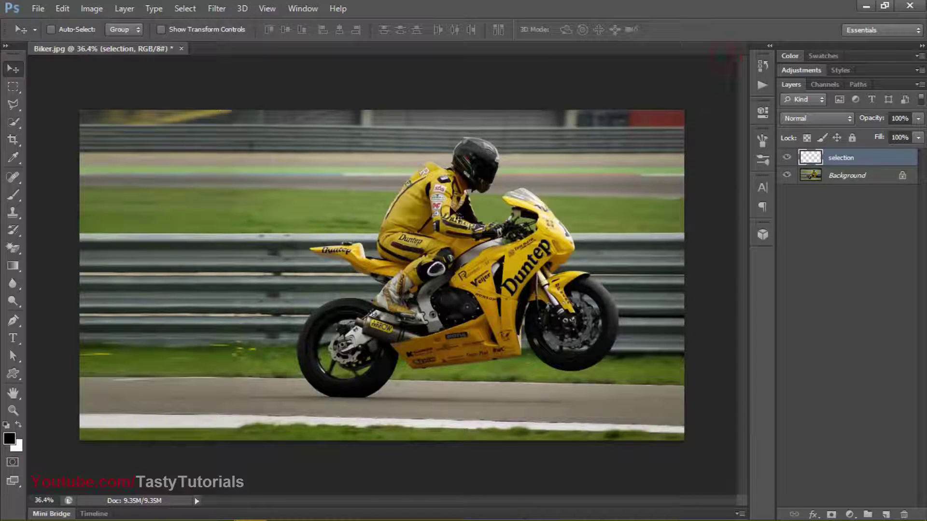
# Set the Brush Tool to a hard round tip at 100% hardness, size 53 px.
pyautogui.click(13, 194)
pyautogui.click(72, 192)
pyautogui.rightClick(367, 137)
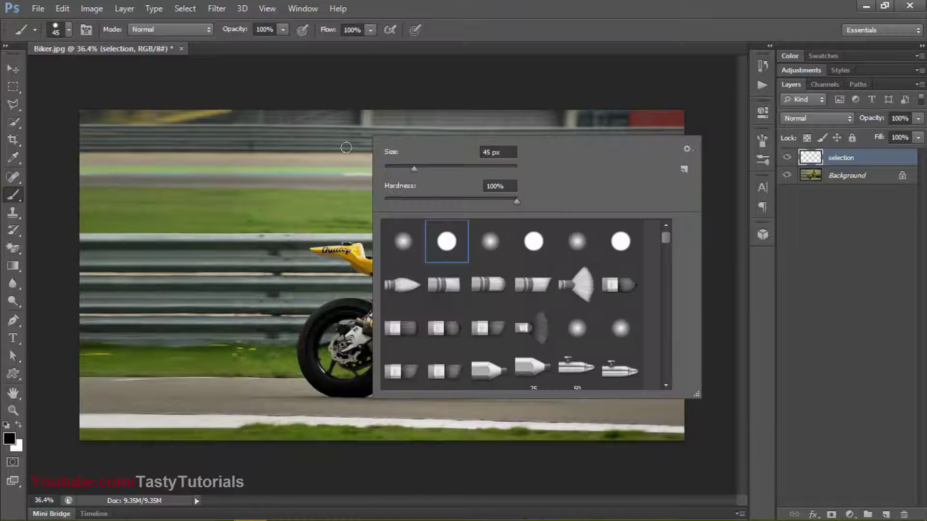
pyautogui.moveTo(513, 198)
pyautogui.mouseDown()
pyautogui.moveTo(425, 200)
pyautogui.moveTo(520, 202)
pyautogui.mouseUp()
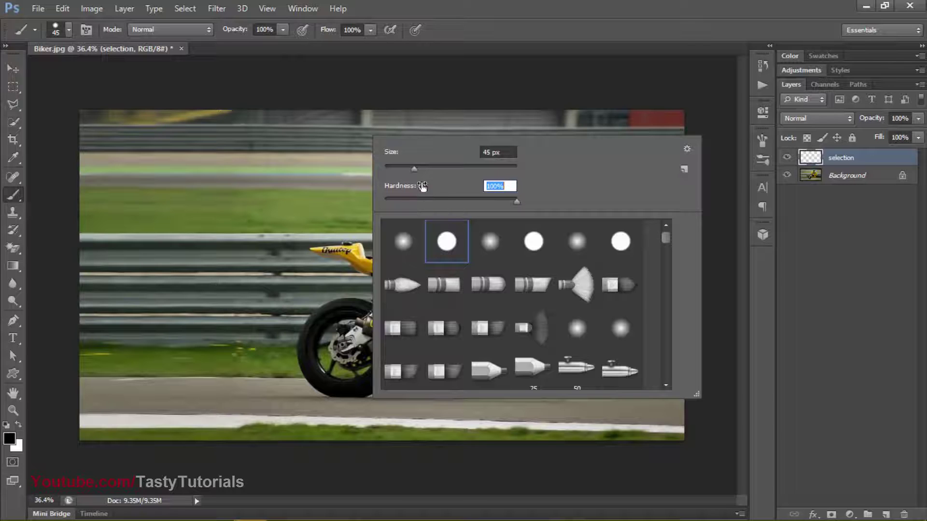
pyautogui.moveTo(415, 168); pyautogui.dragTo(423, 166)
pyautogui.write('53')
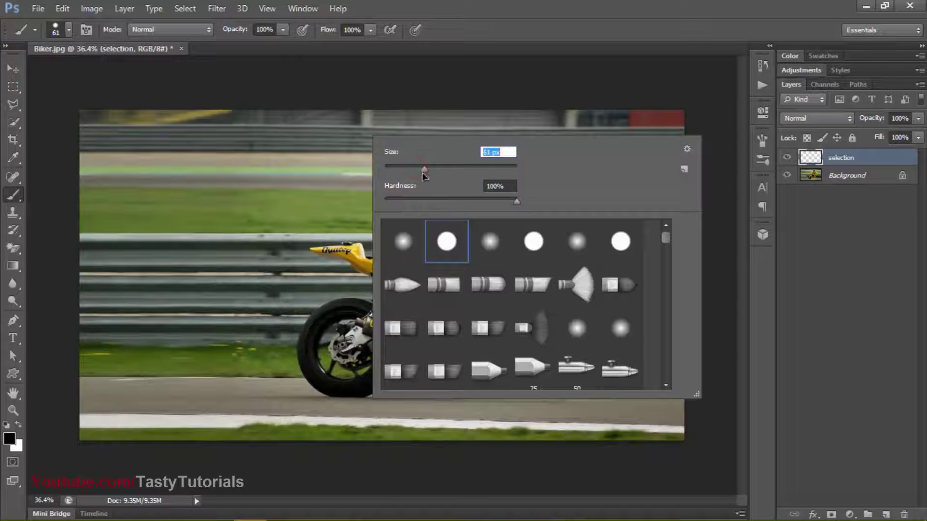
pyautogui.press('Return')
pyautogui.scroll(4, 423, 201)
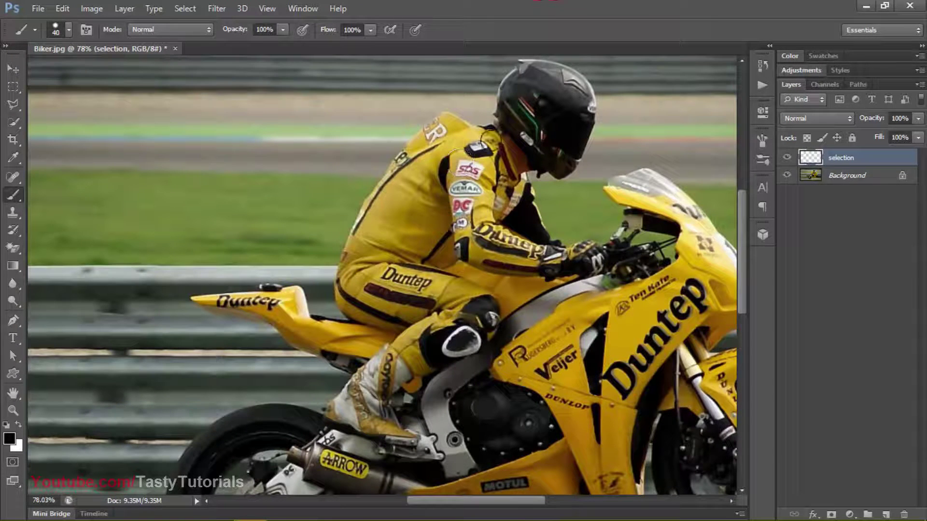
# Set the painting colour to bright green (G 255), shrink the brush slightly, and target the selection layer.
pyautogui.click(784, 56)
pyautogui.moveTo(833, 91); pyautogui.dragTo(875, 92)
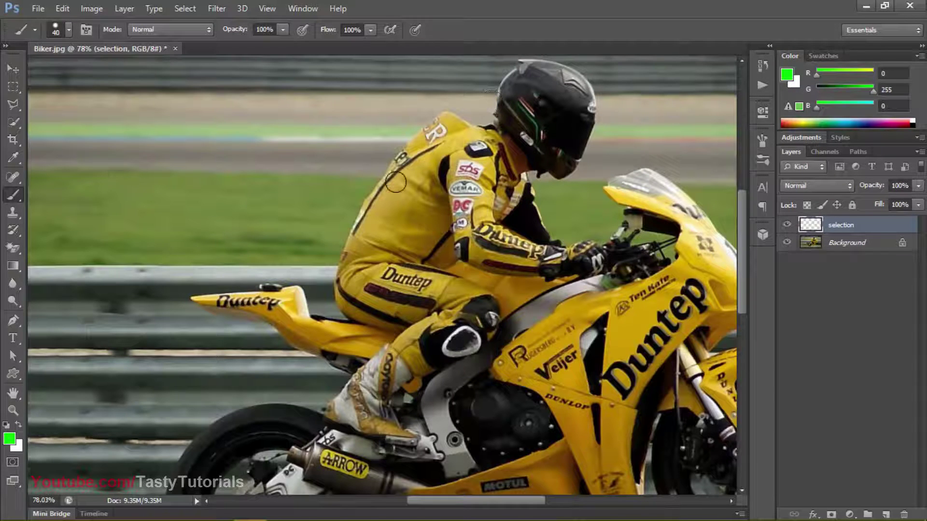
pyautogui.scroll(-1, 395, 182)
pyautogui.press('[')
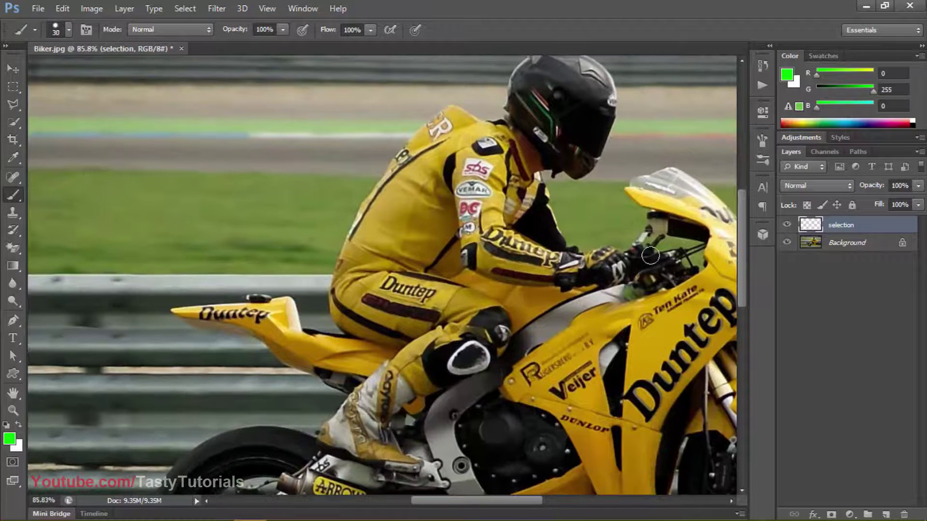
pyautogui.click(820, 277)
pyautogui.scroll(-1, 512, 224)
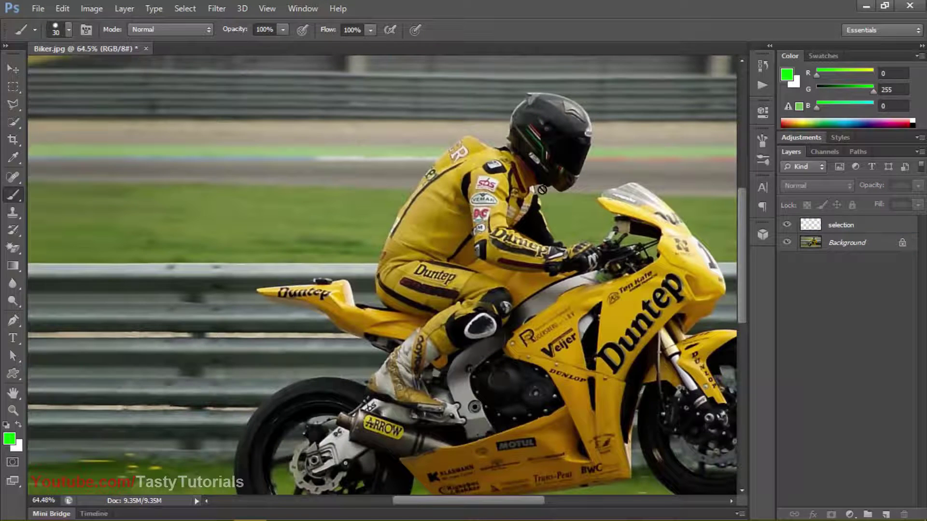
pyautogui.click(836, 231)
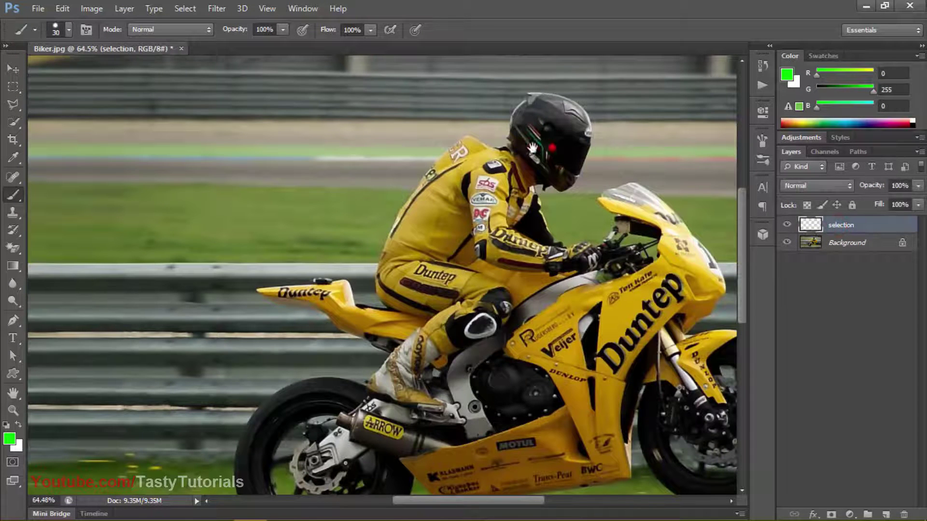
# Paint green along the rider's helmet and shoulder, undoing a stray tail-fairing stroke.
pyautogui.moveTo(553, 150)
pyautogui.mouseDown()
pyautogui.moveTo(495, 151)
pyautogui.moveTo(531, 145)
pyautogui.moveTo(528, 124)
pyautogui.moveTo(502, 118)
pyautogui.moveTo(497, 134)
pyautogui.mouseUp()
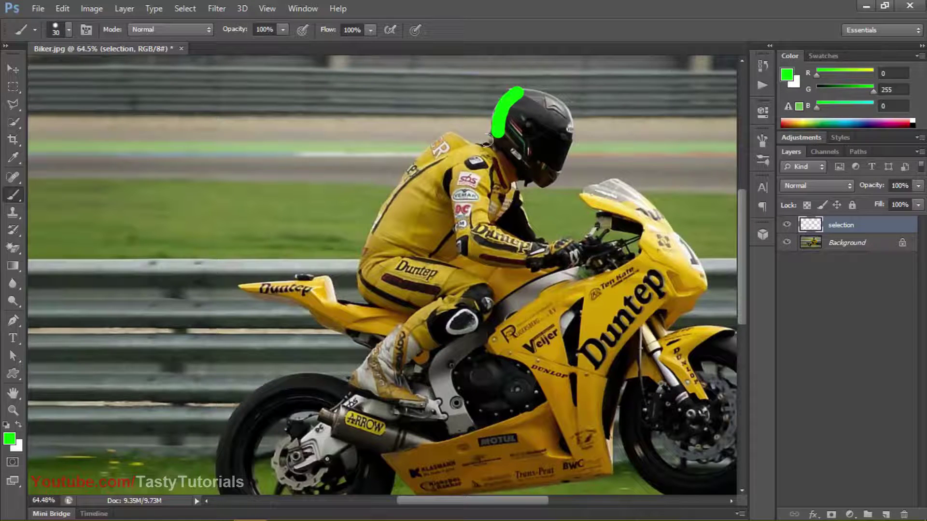
pyautogui.moveTo(478, 147)
pyautogui.mouseDown()
pyautogui.moveTo(440, 144)
pyautogui.moveTo(361, 242)
pyautogui.moveTo(376, 201)
pyautogui.moveTo(392, 234)
pyautogui.moveTo(410, 222)
pyautogui.moveTo(407, 174)
pyautogui.moveTo(367, 186)
pyautogui.mouseUp()
pyautogui.scroll(3, 376, 231)
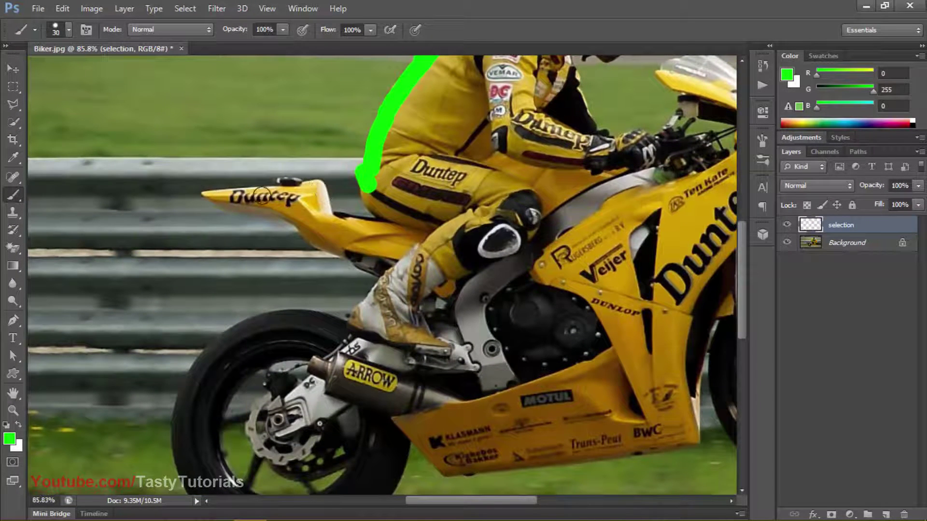
pyautogui.moveTo(214, 197)
pyautogui.mouseDown()
pyautogui.moveTo(207, 193)
pyautogui.moveTo(290, 189)
pyautogui.mouseUp()
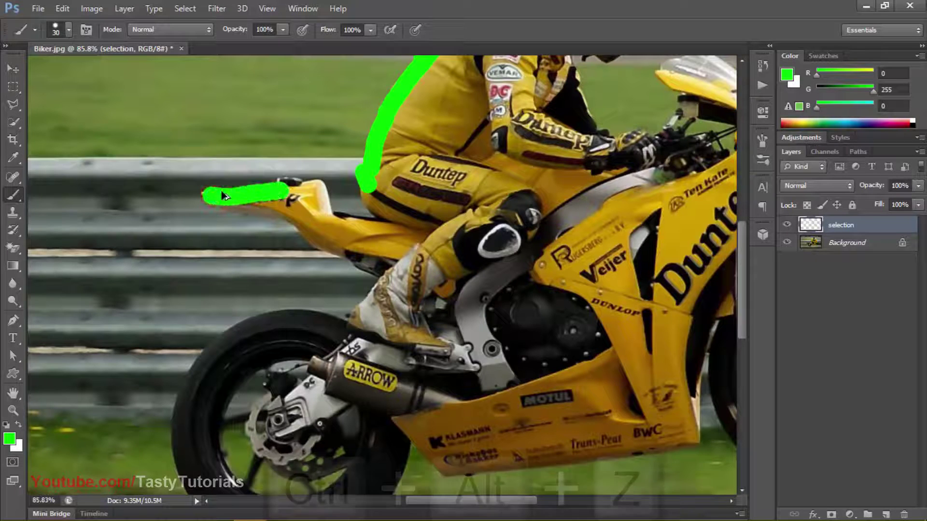
pyautogui.hotkey('ctrl', 'alt', 'z')
pyautogui.press('[')
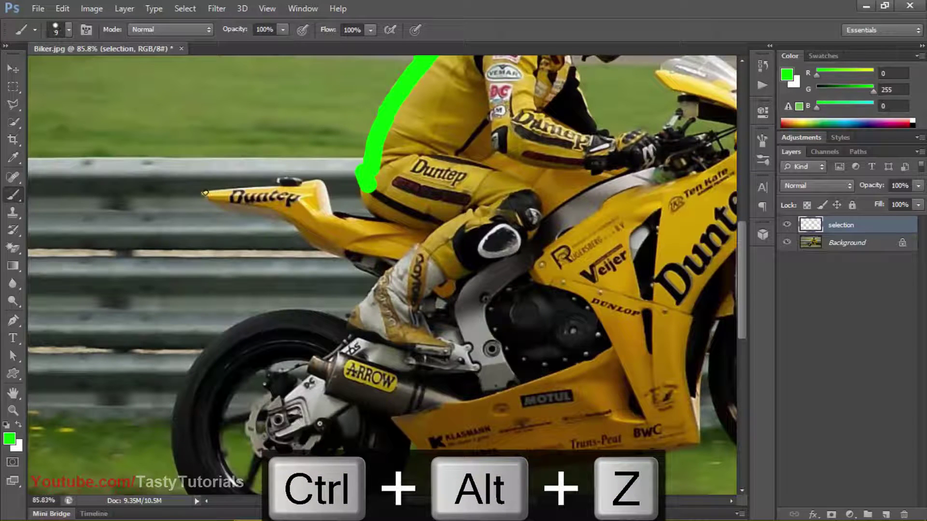
pyautogui.press(']')
pyautogui.press(']')
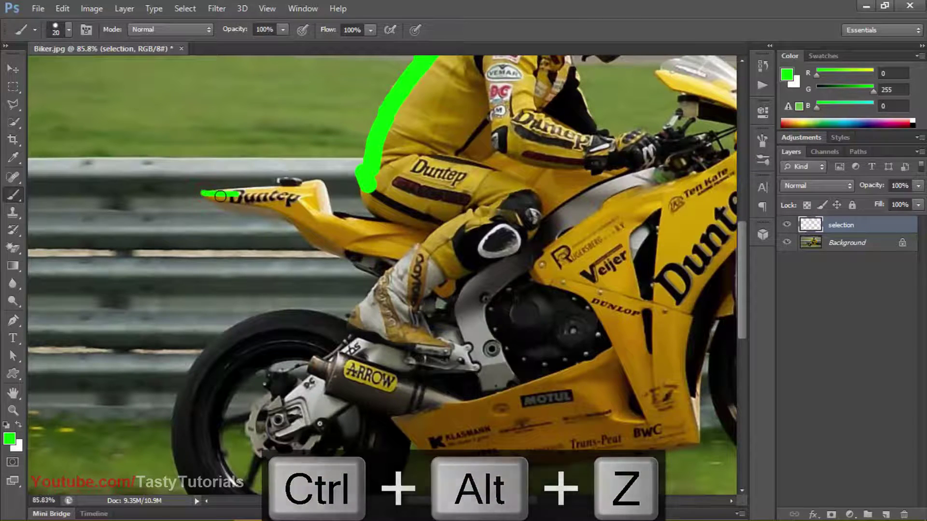
# Paint green over the tail fairing and its lower edge, and down the rider's leg to the boot.
pyautogui.moveTo(203, 194)
pyautogui.mouseDown()
pyautogui.moveTo(313, 185)
pyautogui.moveTo(327, 205)
pyautogui.mouseUp()
pyautogui.moveTo(285, 179)
pyautogui.mouseDown()
pyautogui.moveTo(227, 199)
pyautogui.moveTo(324, 202)
pyautogui.moveTo(311, 197)
pyautogui.moveTo(274, 200)
pyautogui.moveTo(318, 199)
pyautogui.moveTo(325, 211)
pyautogui.moveTo(208, 199)
pyautogui.mouseUp()
pyautogui.moveTo(363, 236); pyautogui.dragTo(274, 198)
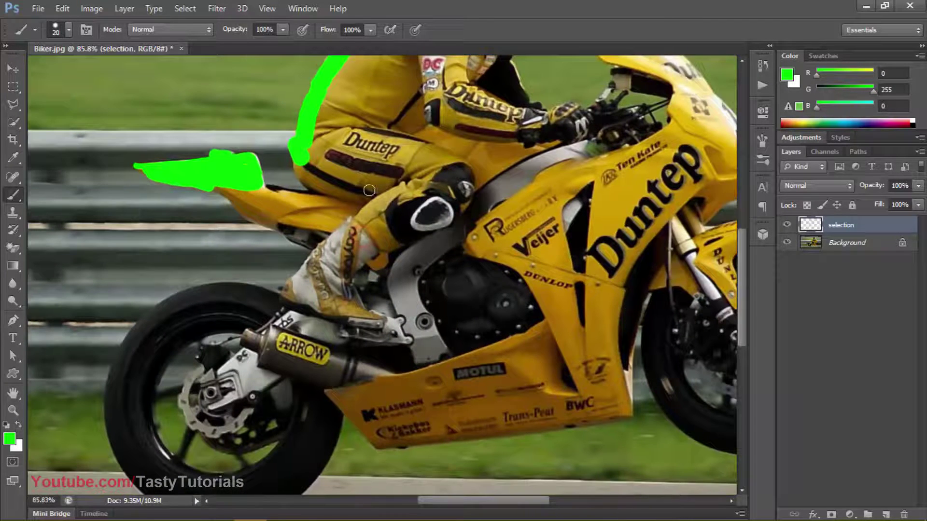
pyautogui.moveTo(359, 224); pyautogui.dragTo(288, 290)
pyautogui.moveTo(217, 188); pyautogui.dragTo(300, 236)
pyautogui.moveTo(251, 191)
pyautogui.mouseDown()
pyautogui.moveTo(245, 197)
pyautogui.moveTo(304, 231)
pyautogui.mouseUp()
pyautogui.moveTo(306, 231); pyautogui.dragTo(275, 163)
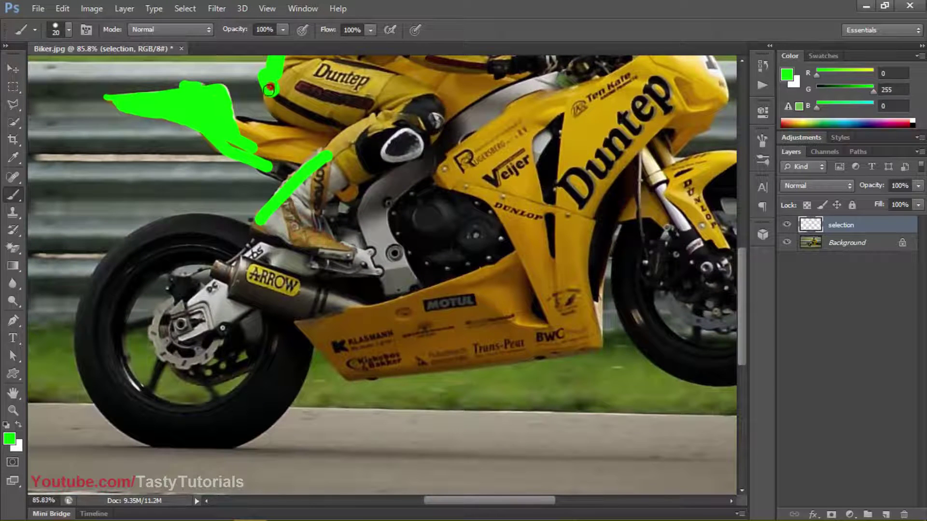
pyautogui.moveTo(265, 80); pyautogui.dragTo(287, 120)
pyautogui.moveTo(297, 200)
pyautogui.mouseDown()
pyautogui.moveTo(357, 149)
pyautogui.moveTo(300, 208)
pyautogui.moveTo(351, 155)
pyautogui.mouseUp()
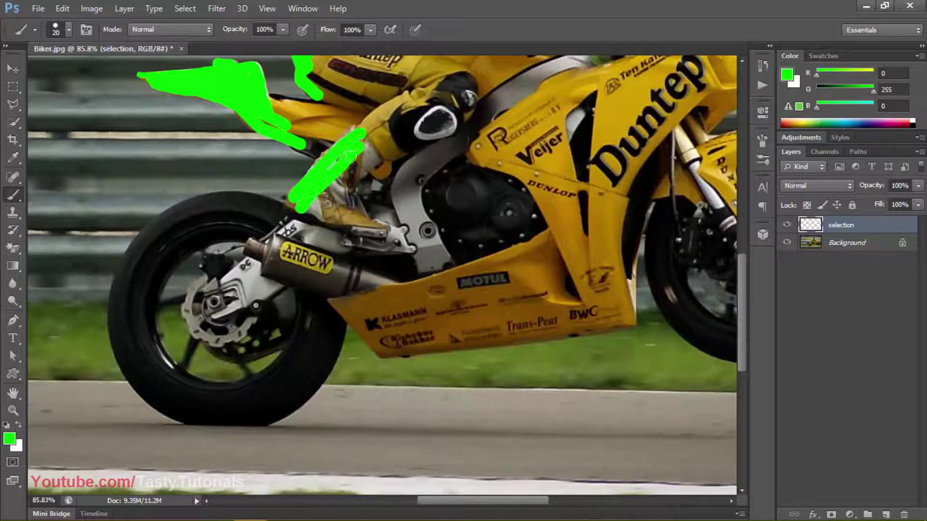
pyautogui.moveTo(307, 181)
pyautogui.mouseDown()
pyautogui.moveTo(331, 153)
pyautogui.moveTo(322, 169)
pyautogui.mouseUp()
# Paint green along the rear tyre's top and inner edge, over the exhaust, hub and brake disc.
pyautogui.moveTo(292, 208)
pyautogui.mouseDown()
pyautogui.moveTo(229, 198)
pyautogui.moveTo(187, 204)
pyautogui.moveTo(147, 229)
pyautogui.moveTo(124, 269)
pyautogui.moveTo(117, 323)
pyautogui.mouseUp()
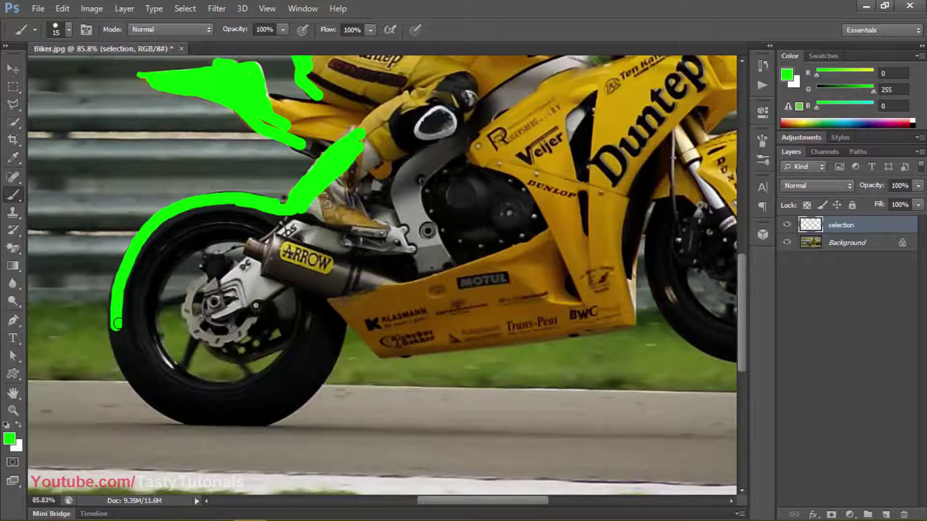
pyautogui.moveTo(172, 226)
pyautogui.mouseDown()
pyautogui.moveTo(170, 215)
pyautogui.moveTo(126, 263)
pyautogui.moveTo(112, 333)
pyautogui.moveTo(135, 390)
pyautogui.moveTo(159, 407)
pyautogui.moveTo(213, 417)
pyautogui.mouseUp()
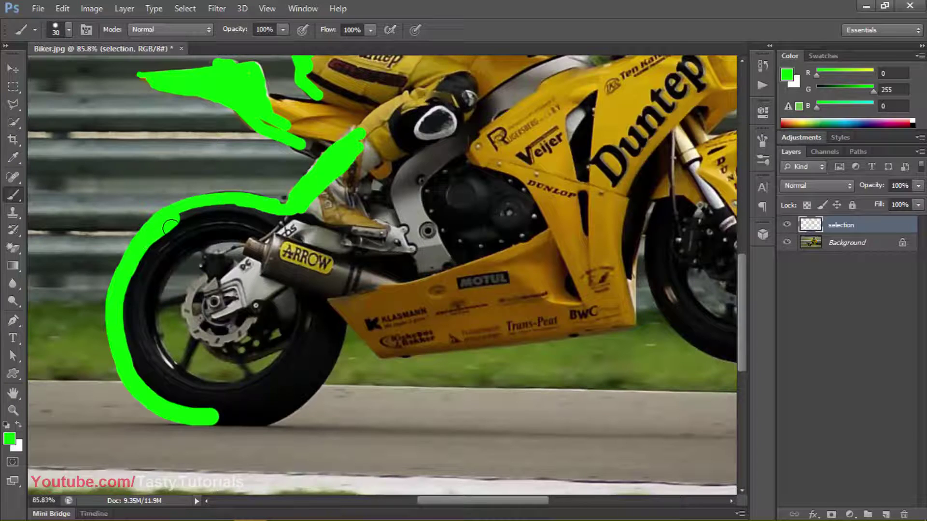
pyautogui.moveTo(170, 226)
pyautogui.mouseDown()
pyautogui.moveTo(140, 293)
pyautogui.moveTo(143, 263)
pyautogui.moveTo(136, 282)
pyautogui.moveTo(139, 349)
pyautogui.moveTo(128, 336)
pyautogui.moveTo(150, 385)
pyautogui.moveTo(174, 403)
pyautogui.mouseUp()
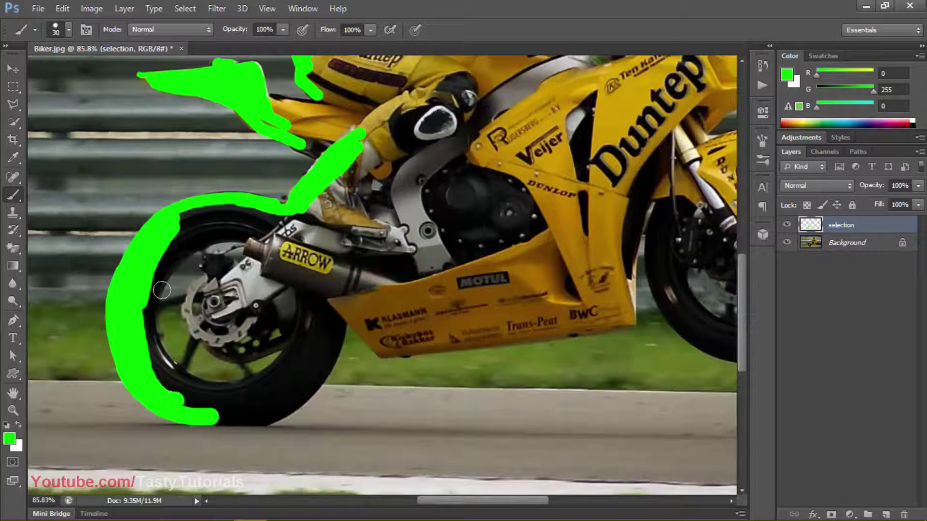
pyautogui.moveTo(168, 218)
pyautogui.mouseDown()
pyautogui.moveTo(220, 204)
pyautogui.moveTo(184, 197)
pyautogui.moveTo(217, 209)
pyautogui.mouseUp()
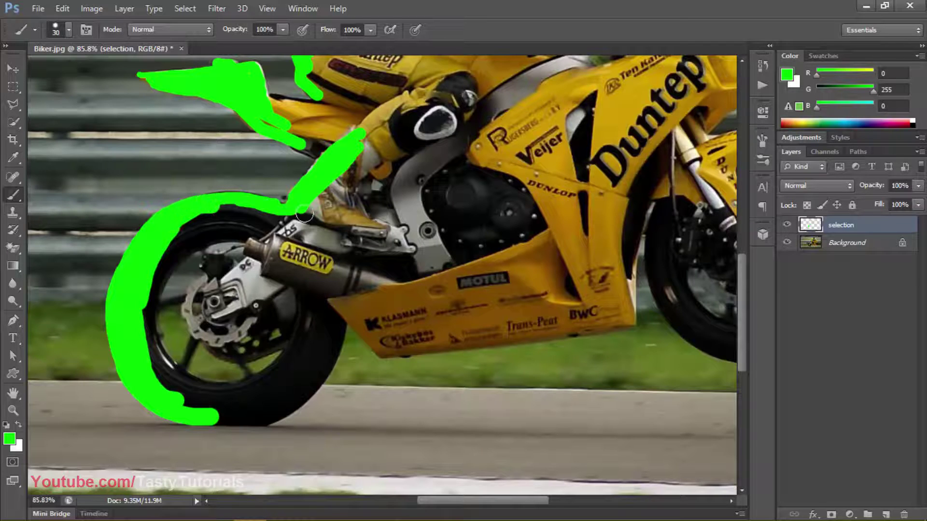
pyautogui.moveTo(304, 215)
pyautogui.mouseDown()
pyautogui.moveTo(269, 233)
pyautogui.moveTo(257, 250)
pyautogui.moveTo(269, 269)
pyautogui.moveTo(274, 253)
pyautogui.moveTo(285, 273)
pyautogui.mouseUp()
pyautogui.moveTo(213, 289)
pyautogui.mouseDown()
pyautogui.moveTo(223, 317)
pyautogui.moveTo(218, 293)
pyautogui.mouseUp()
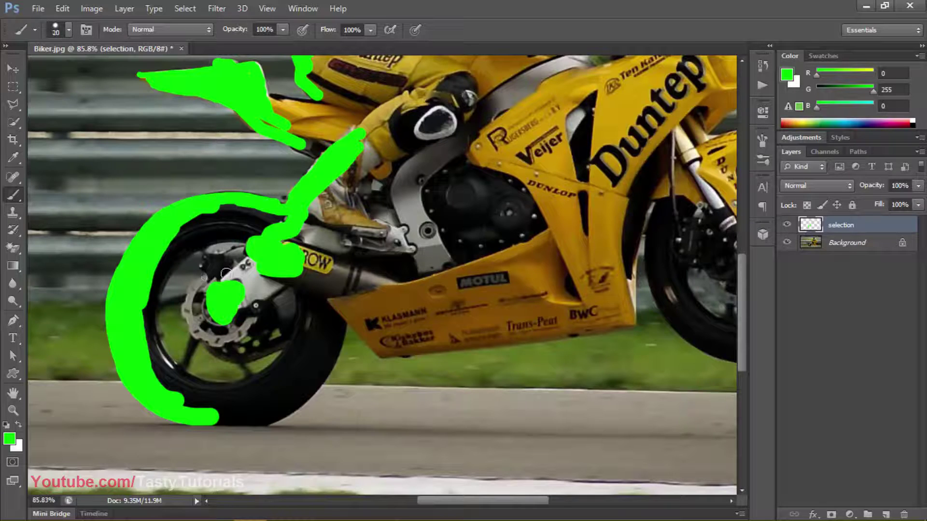
pyautogui.moveTo(203, 276)
pyautogui.mouseDown()
pyautogui.moveTo(185, 311)
pyautogui.moveTo(195, 336)
pyautogui.moveTo(218, 341)
pyautogui.moveTo(218, 320)
pyautogui.mouseUp()
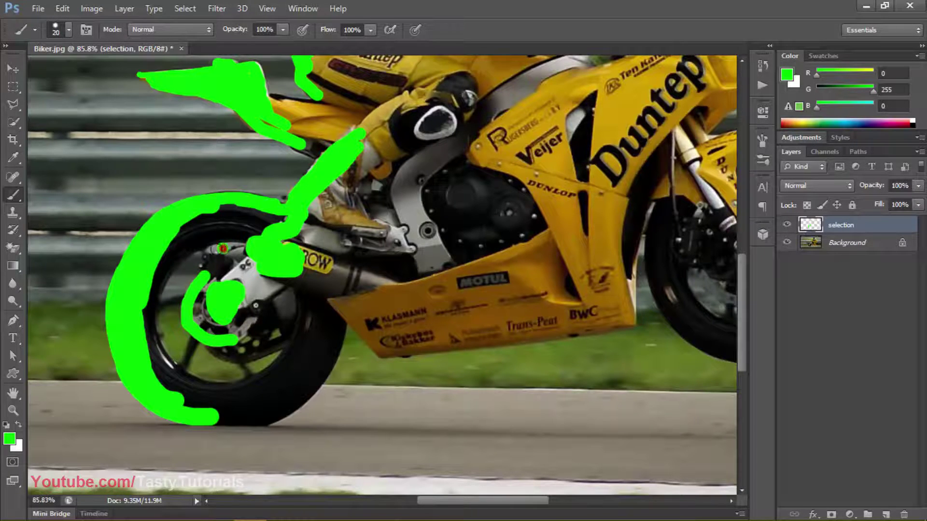
pyautogui.moveTo(209, 255)
pyautogui.mouseDown()
pyautogui.moveTo(225, 248)
pyautogui.moveTo(192, 266)
pyautogui.moveTo(193, 317)
pyautogui.moveTo(119, 279)
pyautogui.mouseUp()
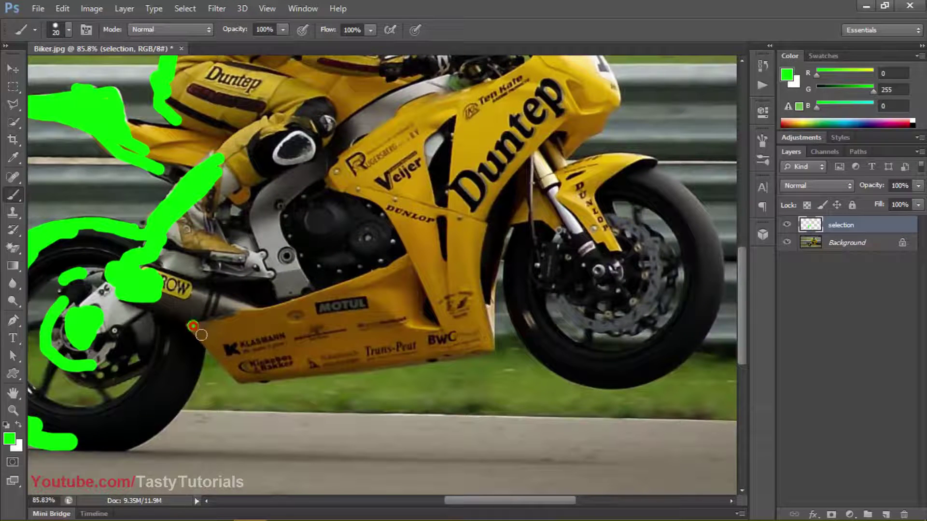
# Mark the lower fairing patches, the boot, and the lettering on the rider's leg in green.
pyautogui.moveTo(192, 326)
pyautogui.mouseDown()
pyautogui.moveTo(232, 375)
pyautogui.moveTo(247, 347)
pyautogui.moveTo(276, 341)
pyautogui.mouseUp()
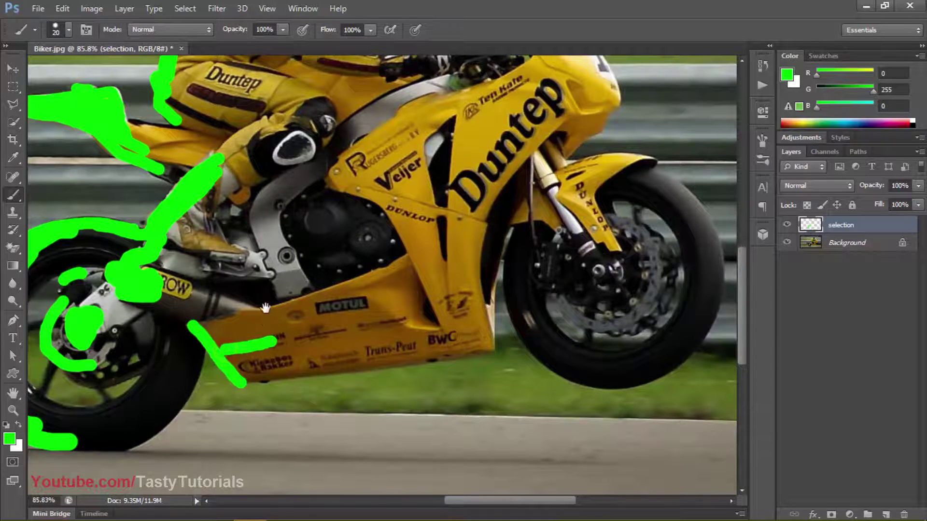
pyautogui.moveTo(266, 307)
pyautogui.mouseDown()
pyautogui.moveTo(245, 361)
pyautogui.moveTo(333, 359)
pyautogui.mouseUp()
pyautogui.moveTo(256, 279); pyautogui.dragTo(242, 328)
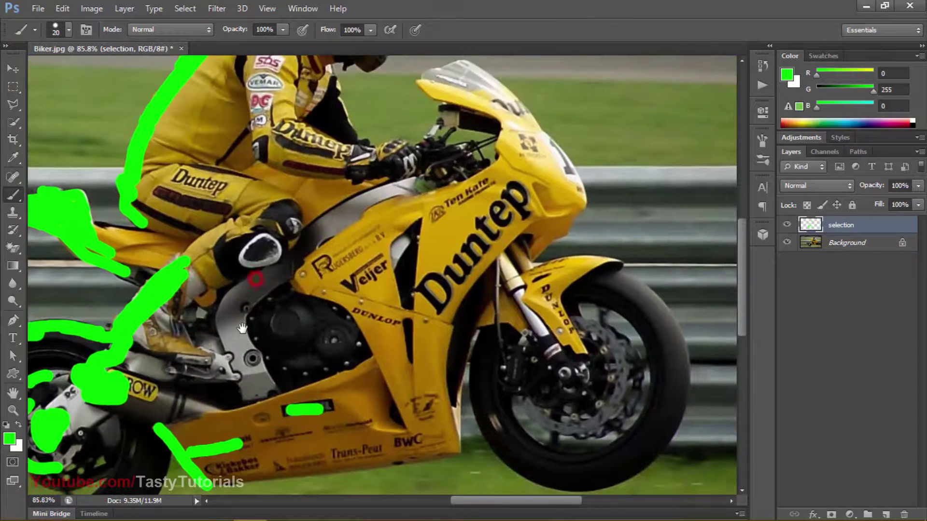
pyautogui.moveTo(258, 239)
pyautogui.mouseDown()
pyautogui.moveTo(244, 256)
pyautogui.moveTo(262, 265)
pyautogui.moveTo(255, 328)
pyautogui.mouseUp()
pyautogui.moveTo(173, 250); pyautogui.dragTo(206, 238)
pyautogui.moveTo(208, 239); pyautogui.dragTo(182, 276)
# Paint a green line down the rider's arm to the elbow, redoing an overlong stroke.
pyautogui.moveTo(212, 162); pyautogui.dragTo(238, 262)
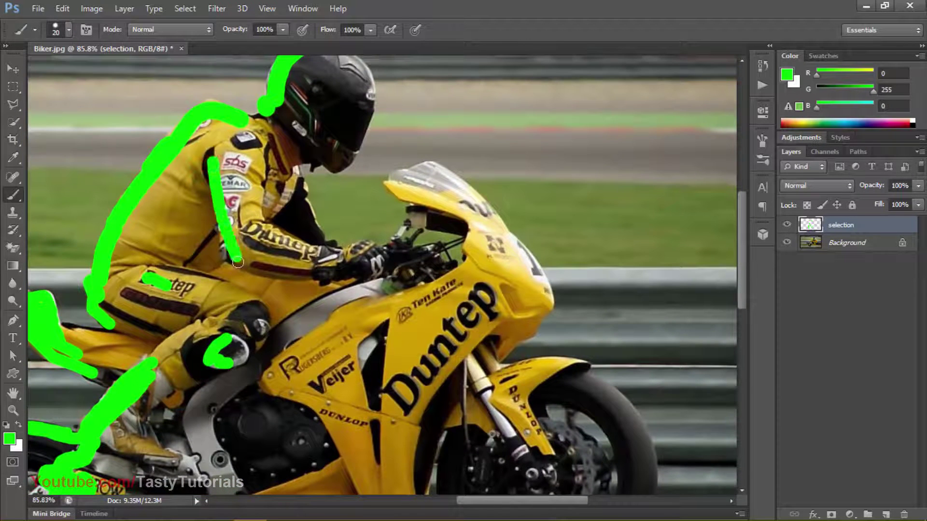
pyautogui.moveTo(244, 207); pyautogui.dragTo(218, 262)
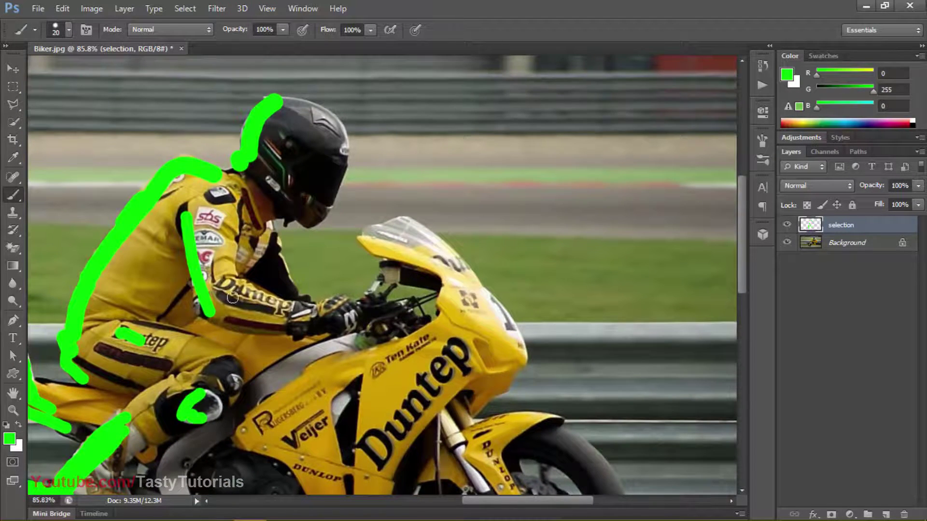
pyautogui.hotkey('ctrl', 'alt', 'z')
pyautogui.moveTo(189, 216)
pyautogui.mouseDown()
pyautogui.moveTo(201, 312)
pyautogui.moveTo(220, 327)
pyautogui.mouseUp()
pyautogui.moveTo(220, 327)
pyautogui.mouseDown()
pyautogui.moveTo(170, 181)
pyautogui.moveTo(134, 111)
pyautogui.moveTo(144, 122)
pyautogui.mouseUp()
# Mark the gap beside the Duntep lettering and a short patch left of the engine.
pyautogui.moveTo(185, 326); pyautogui.dragTo(246, 226)
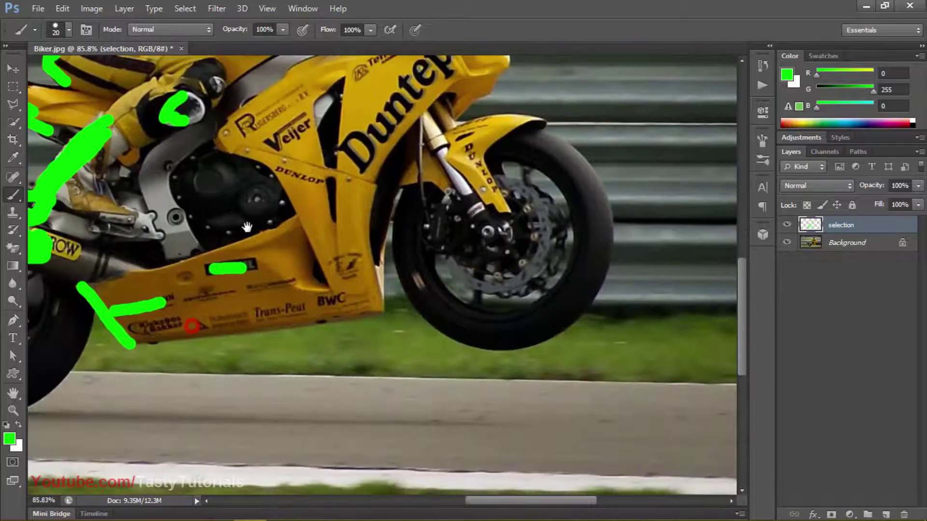
pyautogui.moveTo(335, 300); pyautogui.dragTo(326, 300)
pyautogui.scroll(3, 352, 200)
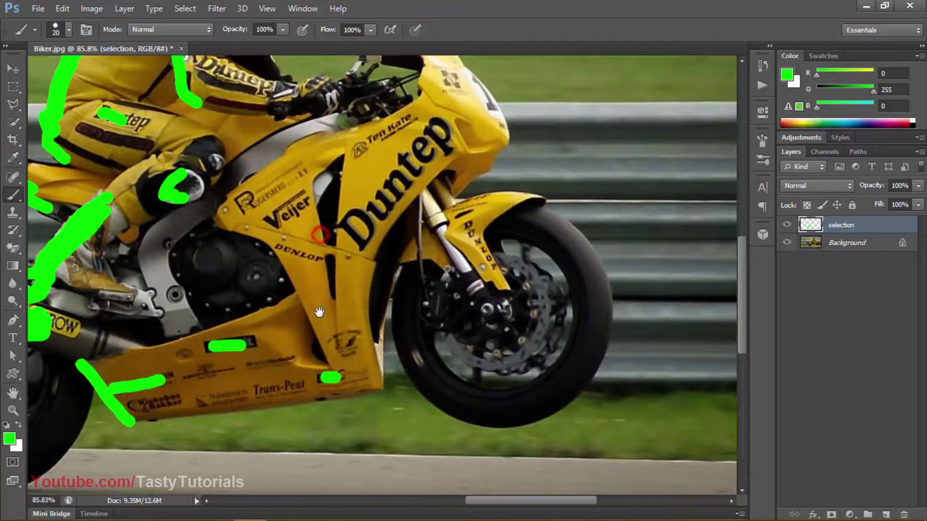
pyautogui.moveTo(323, 207); pyautogui.dragTo(324, 229)
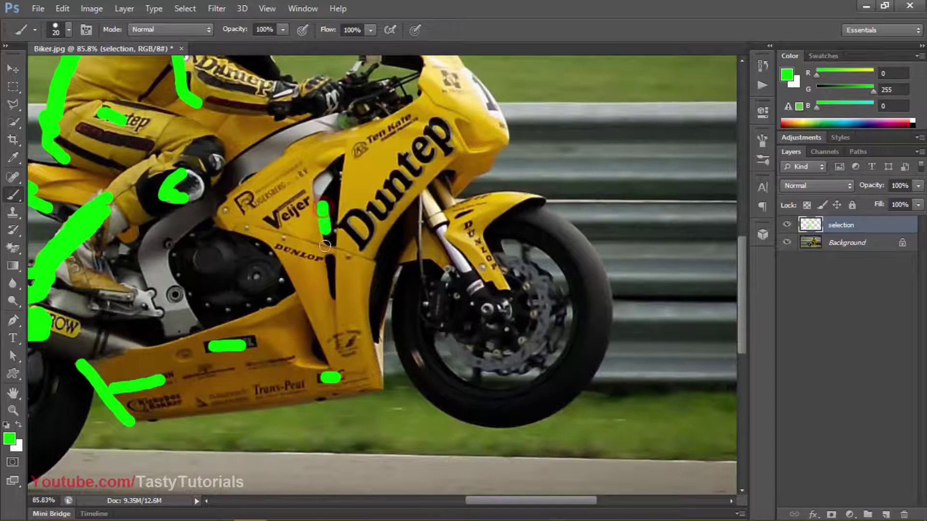
pyautogui.scroll(-4, 309, 267)
pyautogui.moveTo(223, 253); pyautogui.dragTo(218, 265)
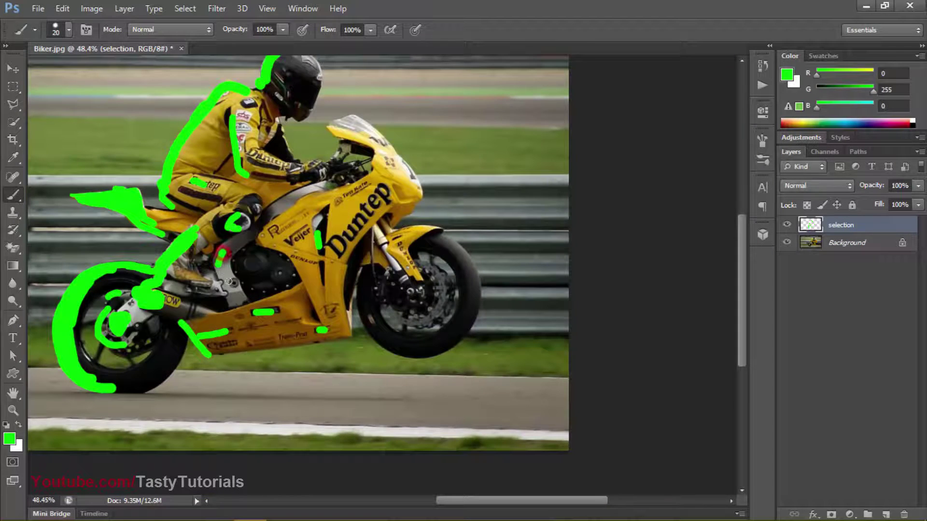
pyautogui.scroll(-1, 220, 287)
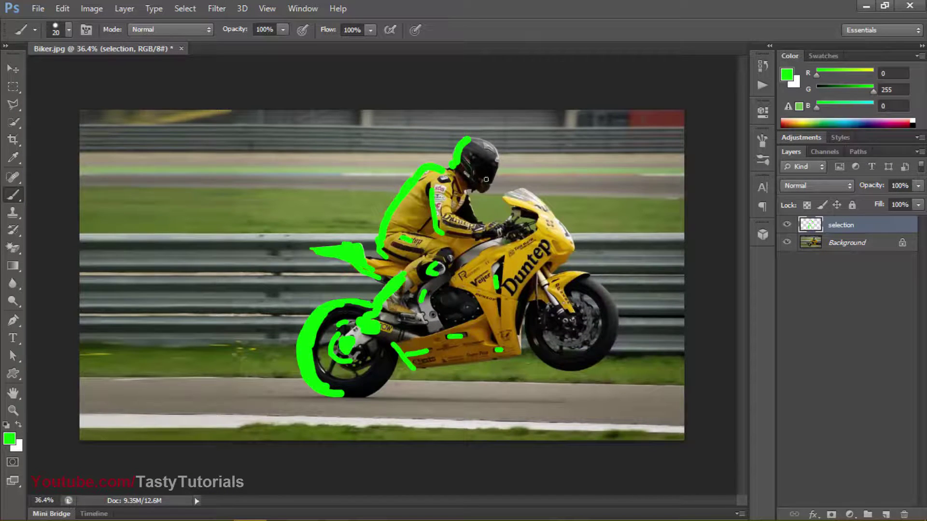
pyautogui.scroll(3, 486, 179)
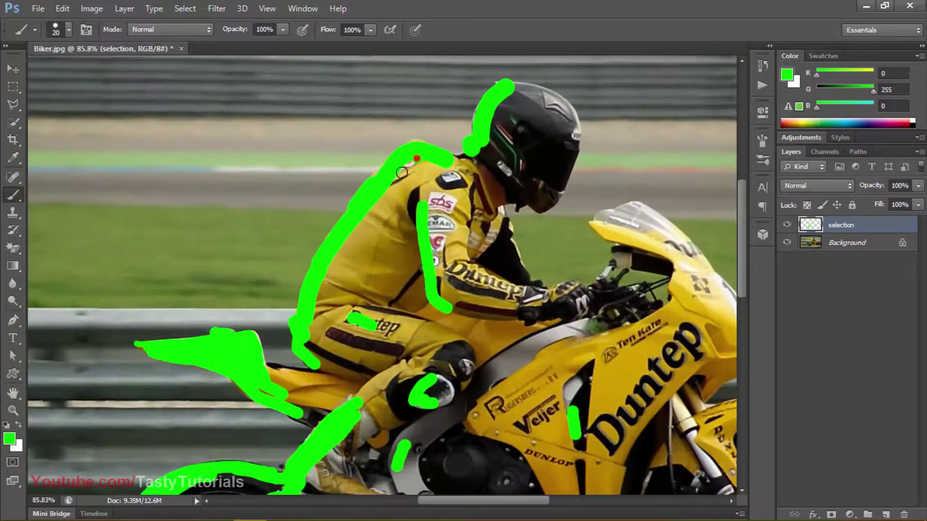
pyautogui.scroll(-2, 375, 191)
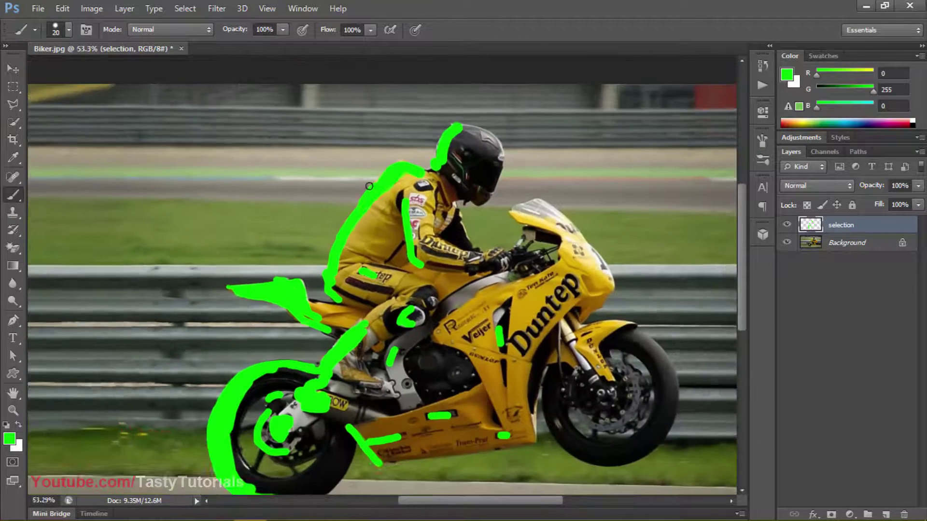
pyautogui.scroll(-2, 368, 186)
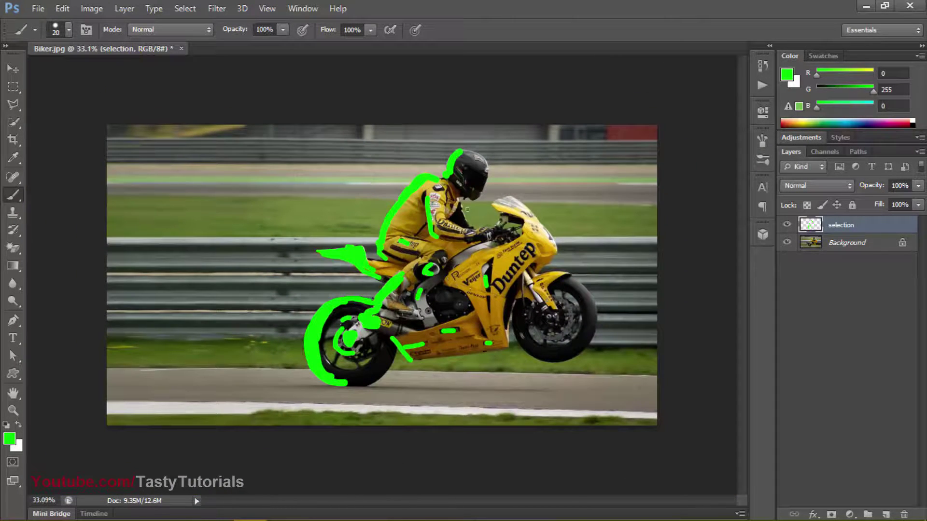
# Check the green strokes by toggling their visibility, then reselect the selection layer.
pyautogui.click(787, 225)
pyautogui.click(786, 225)
pyautogui.click(821, 244)
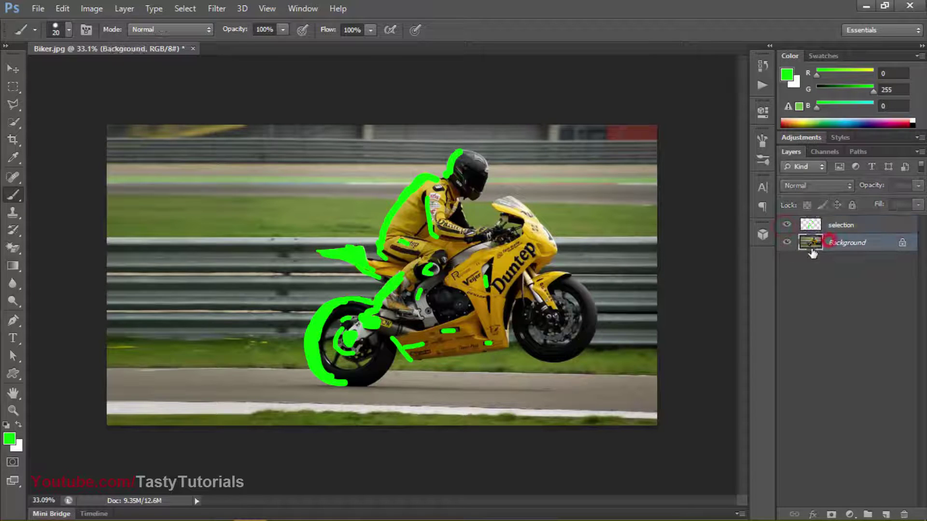
pyautogui.click(814, 227)
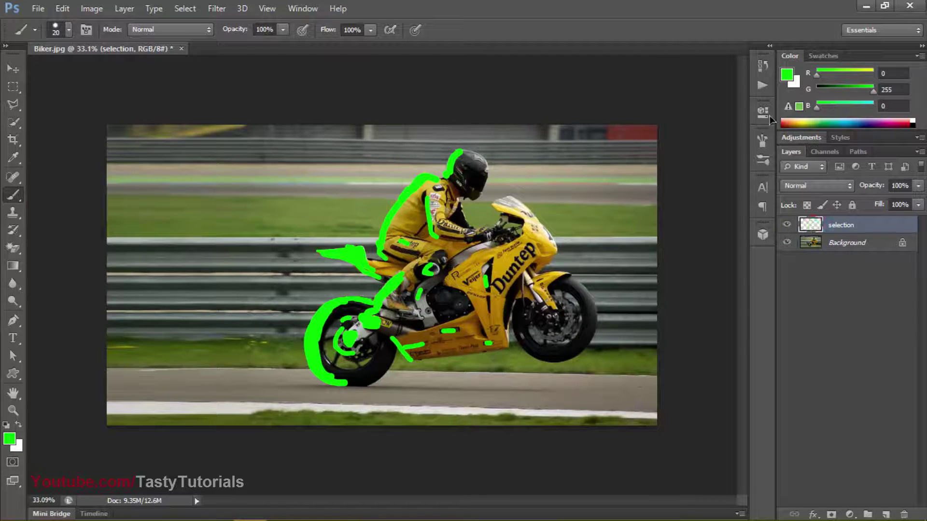
# Choose the Sandblast set's LEFT action in the Actions panel and review its Purge step.
pyautogui.click(763, 85)
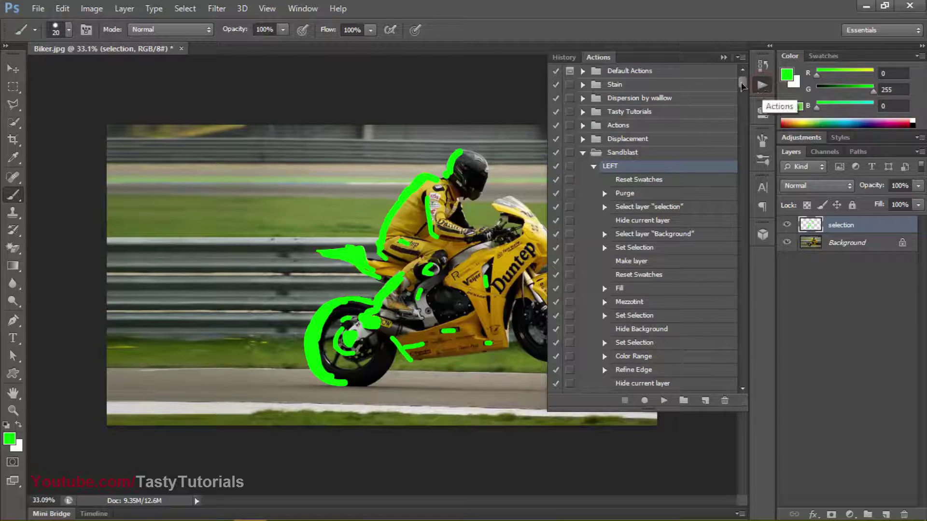
pyautogui.click(610, 168)
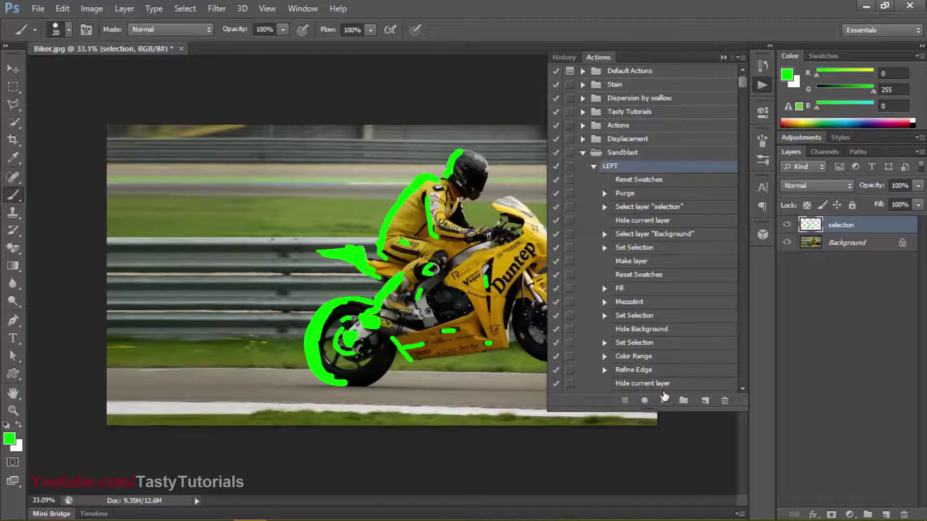
pyautogui.click(604, 193)
pyautogui.click(604, 194)
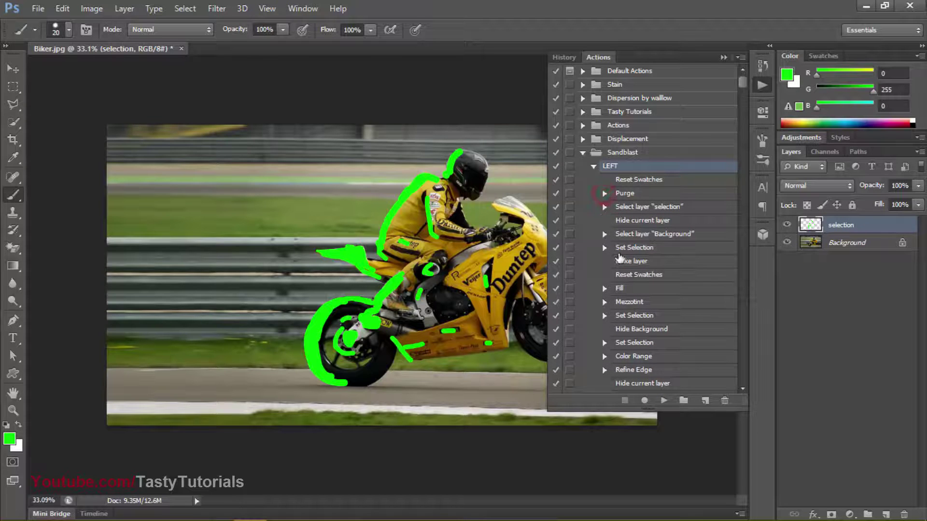
# Play the Sandblast LEFT action so the rider dissolves leftward into gold sand, then collapse Actions.
pyautogui.click(662, 400)
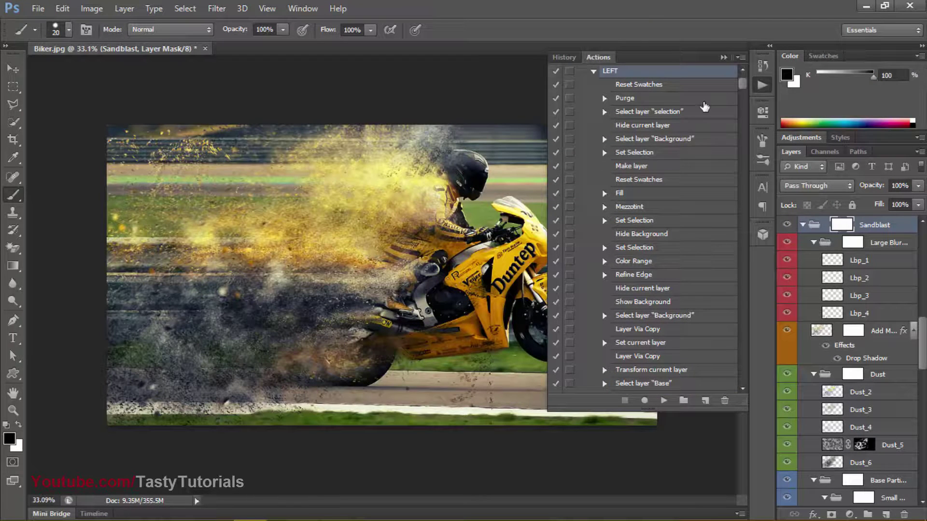
pyautogui.click(722, 59)
# Zoom the image to fit and collapse the Sandblast layer group.
pyautogui.scroll(2, 264, 192)
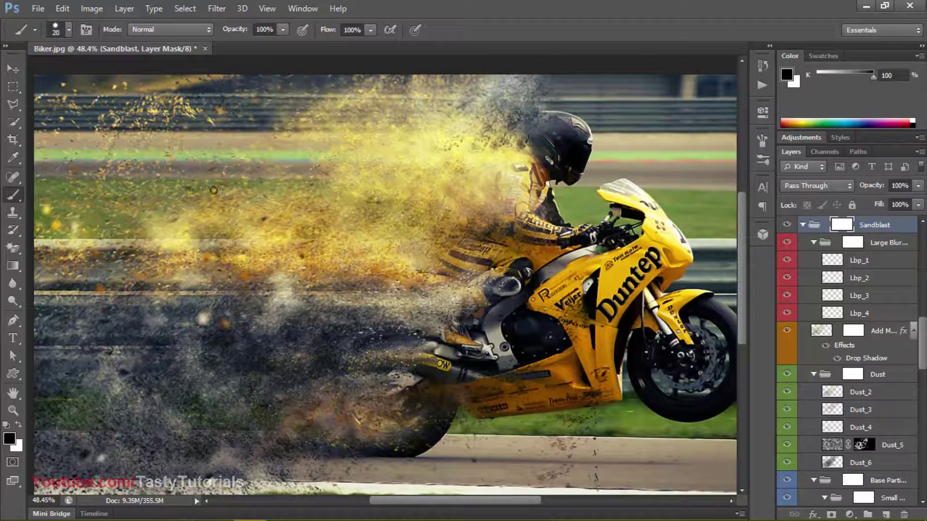
pyautogui.scroll(-1, 196, 224)
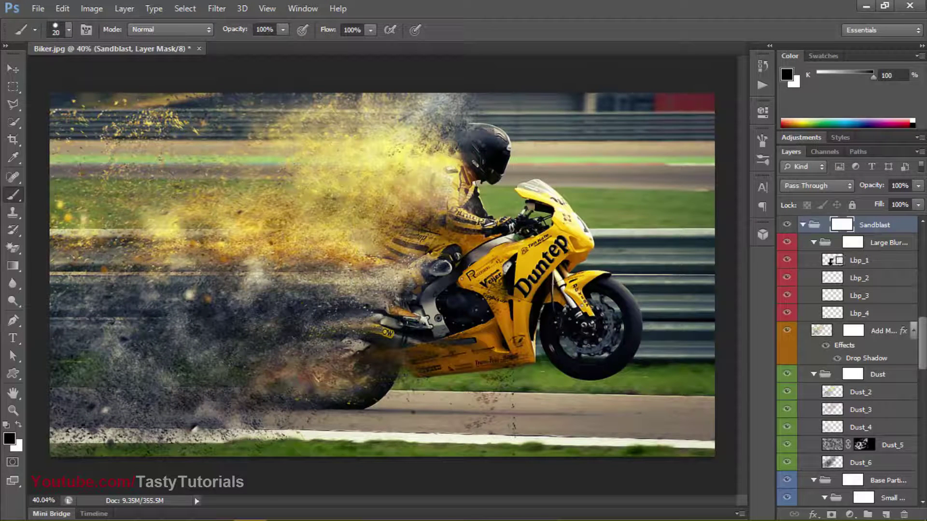
pyautogui.click(804, 226)
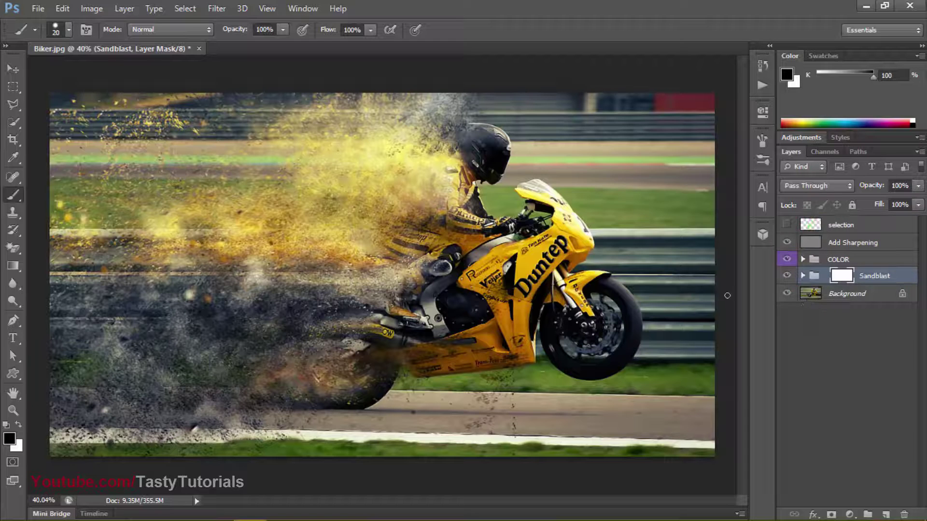
# Expand the Sandblast group and toggle the Large Blur and Dust particle layers to compare.
pyautogui.click(802, 277)
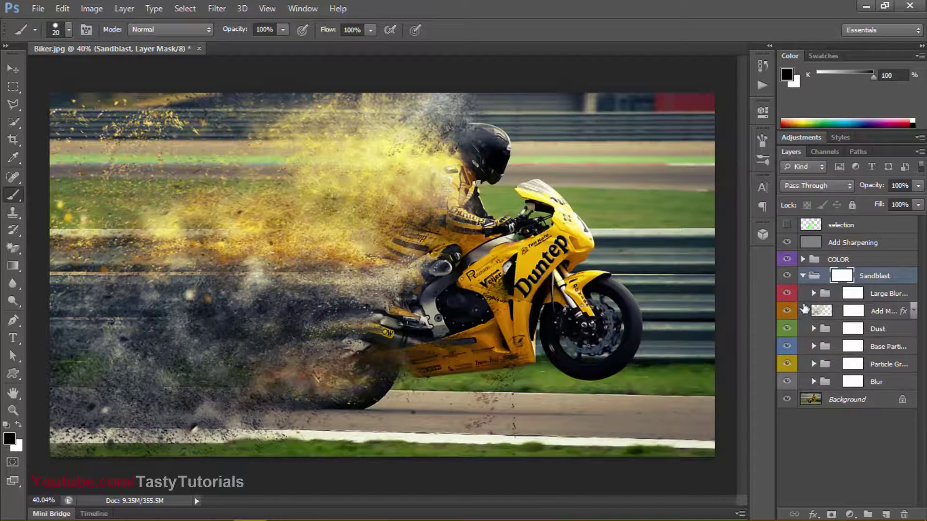
pyautogui.click(786, 294)
pyautogui.click(786, 294)
pyautogui.click(786, 294)
pyautogui.click(786, 294)
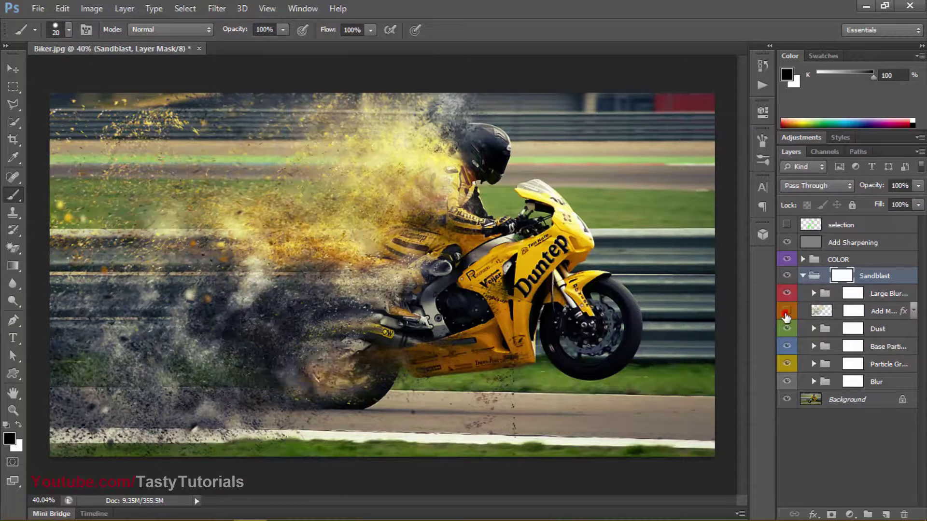
pyautogui.click(787, 312)
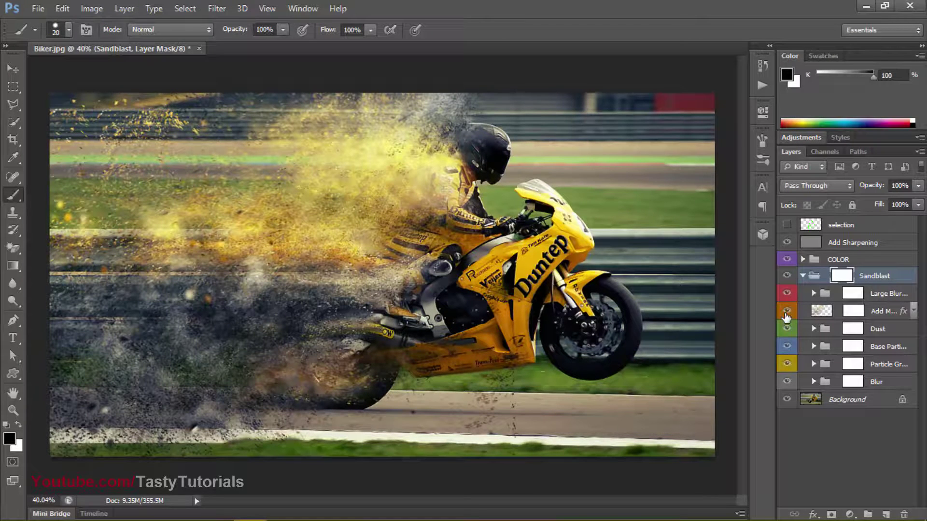
pyautogui.click(786, 330)
pyautogui.click(785, 330)
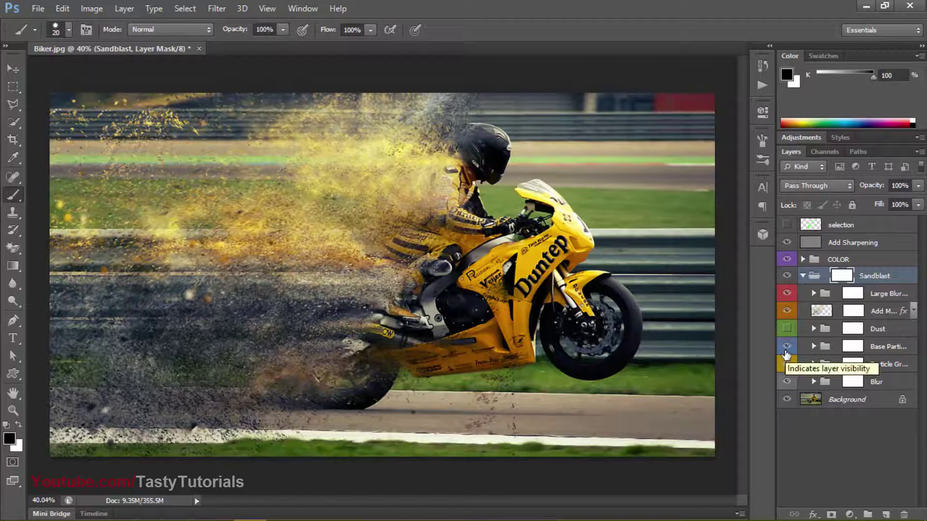
# Duplicate the Base Particles group with Ctrl+J, compare with the Blur group hidden, then collapse Sandblast.
pyautogui.click(888, 348)
pyautogui.hotkey('ctrl', 'j')
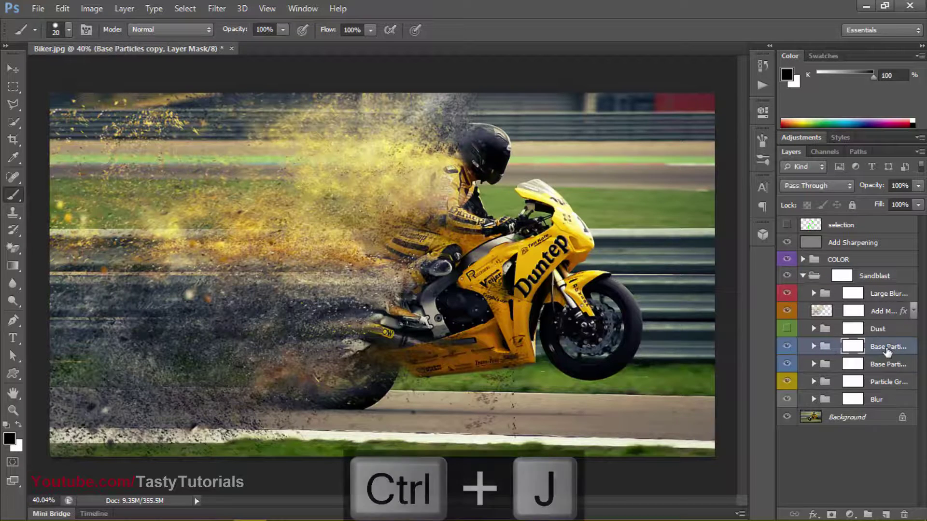
pyautogui.click(787, 399)
pyautogui.click(787, 399)
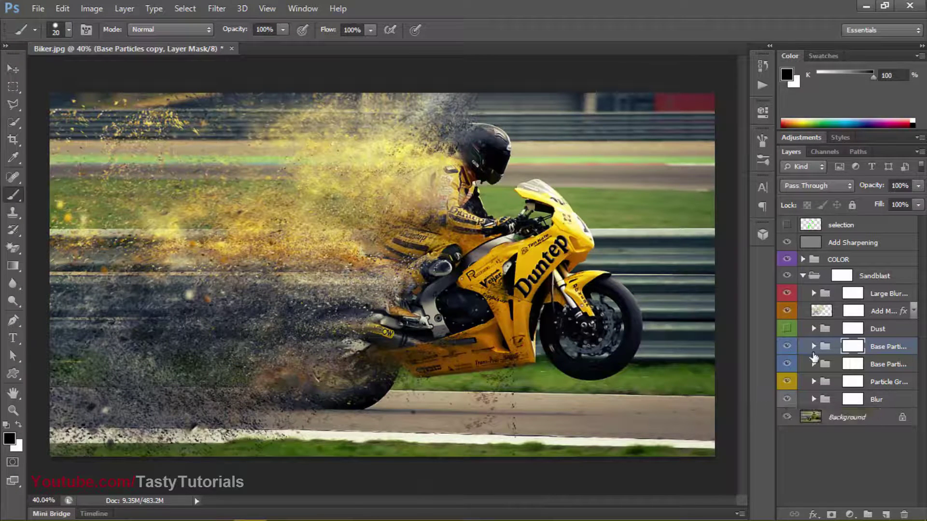
pyautogui.click(787, 399)
pyautogui.click(787, 400)
pyautogui.scroll(3, 411, 192)
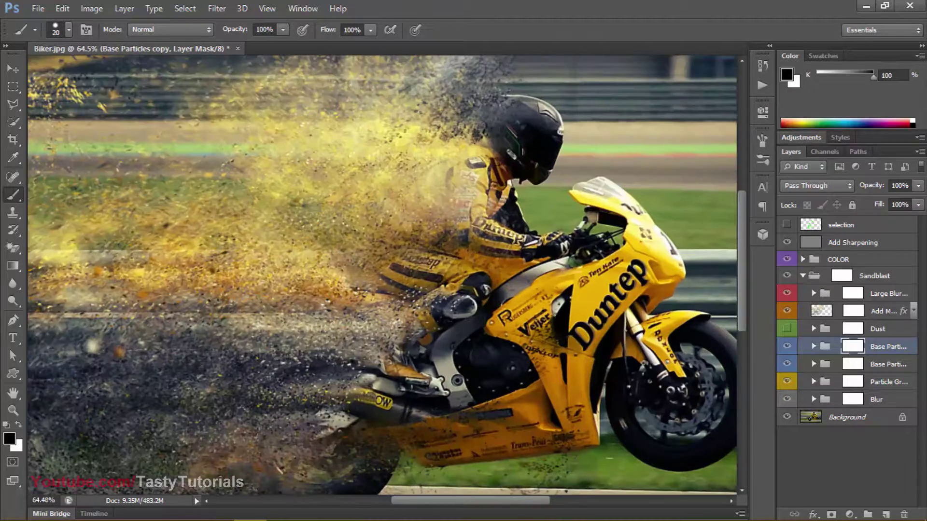
pyautogui.scroll(2, 391, 123)
pyautogui.moveTo(744, 210); pyautogui.dragTo(743, 252)
pyautogui.scroll(-2, 549, 235)
pyautogui.scroll(-2, 549, 225)
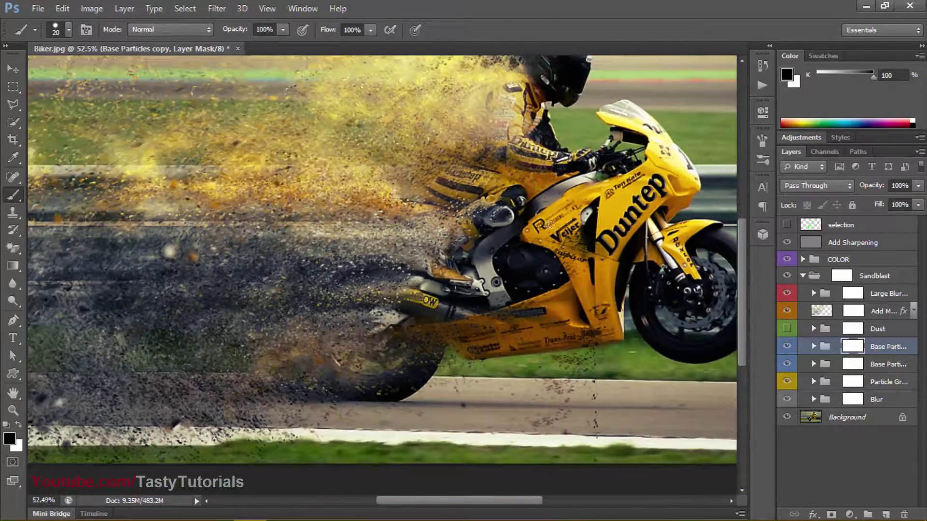
pyautogui.click(803, 275)
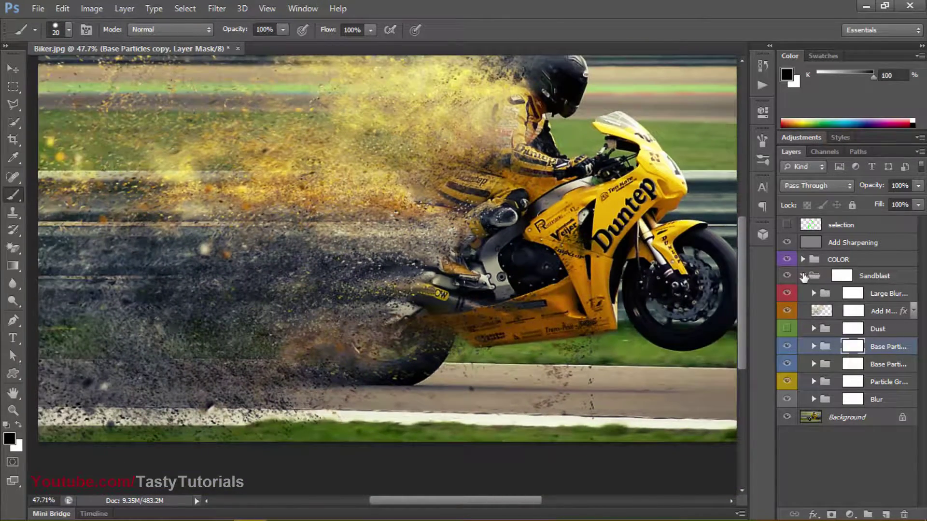
pyautogui.click(840, 260)
pyautogui.click(803, 260)
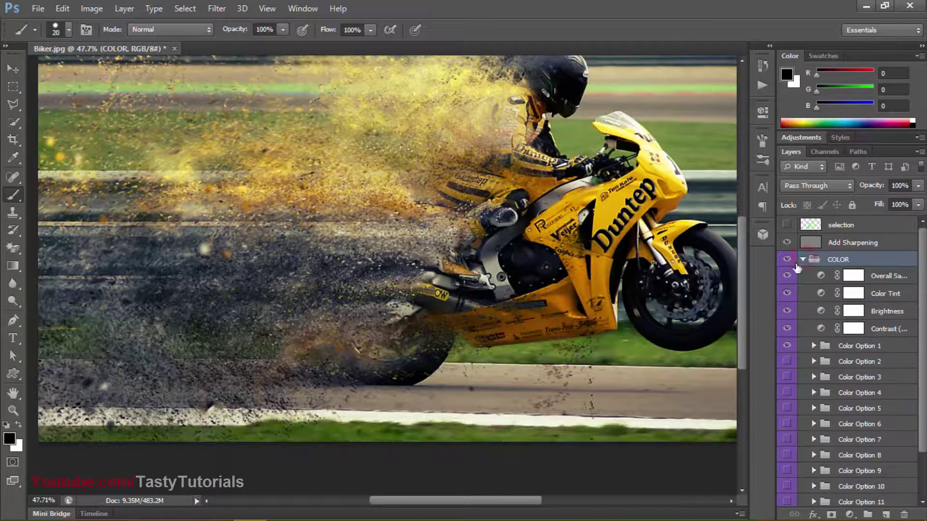
pyautogui.scroll(-2, 799, 362)
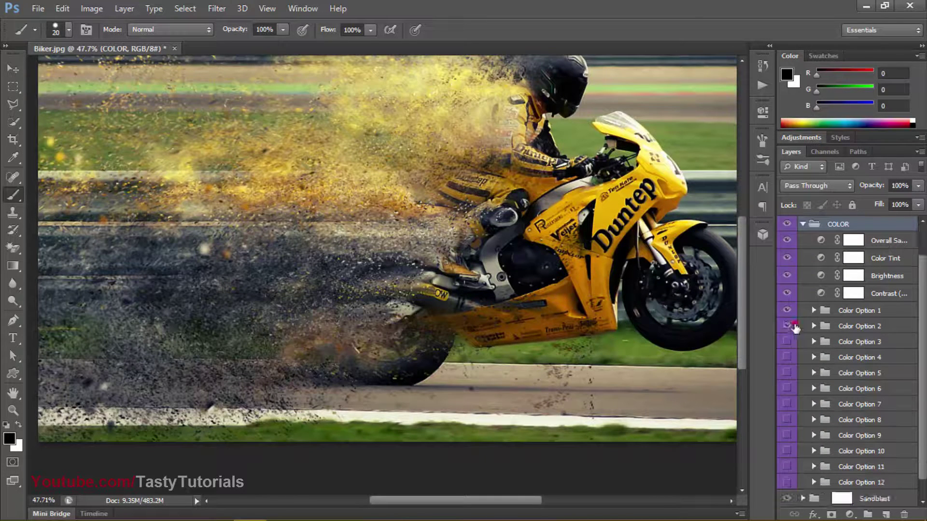
pyautogui.click(786, 327)
pyautogui.hotkey('ctrl', '0')
pyautogui.click(785, 327)
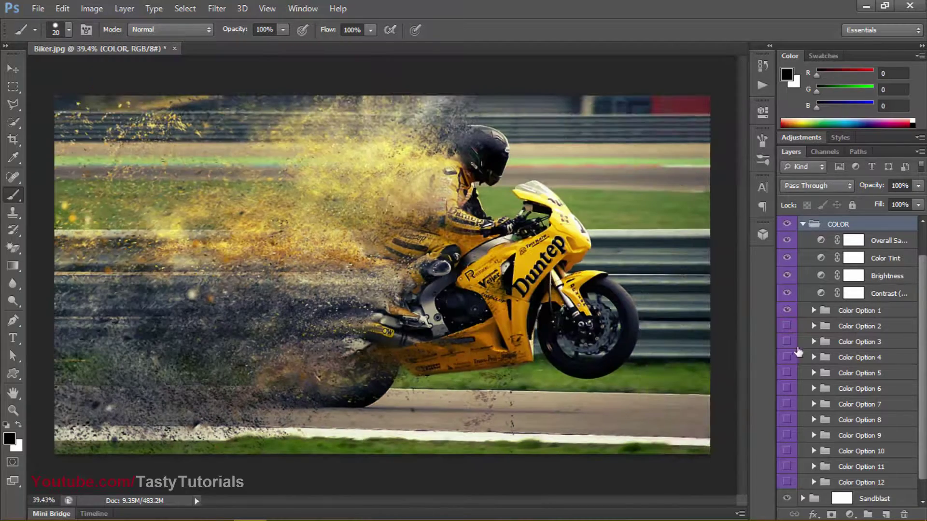
pyautogui.click(786, 342)
pyautogui.click(787, 341)
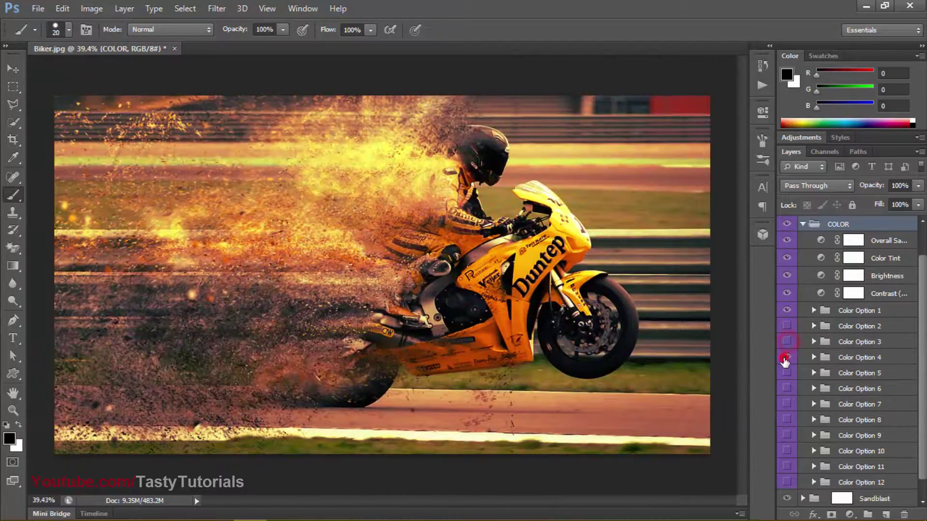
pyautogui.click(787, 373)
pyautogui.click(786, 384)
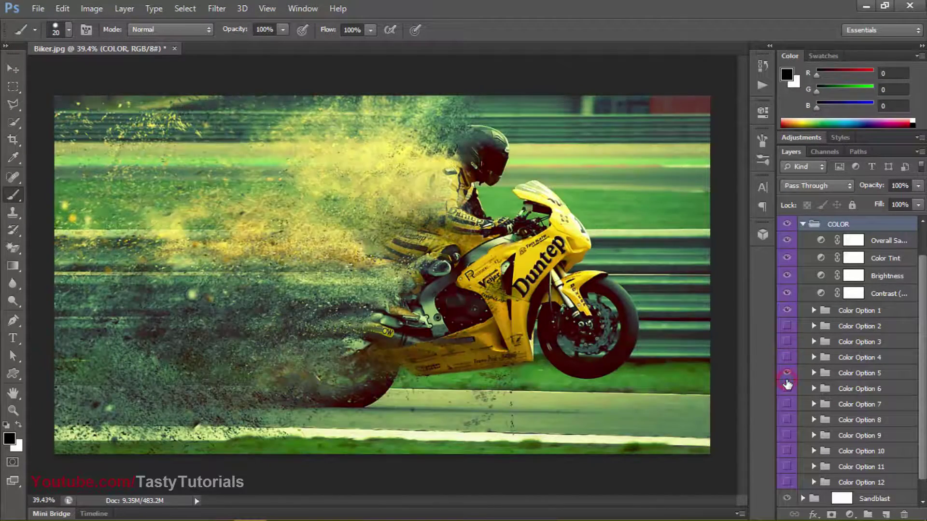
pyautogui.click(786, 389)
pyautogui.click(787, 404)
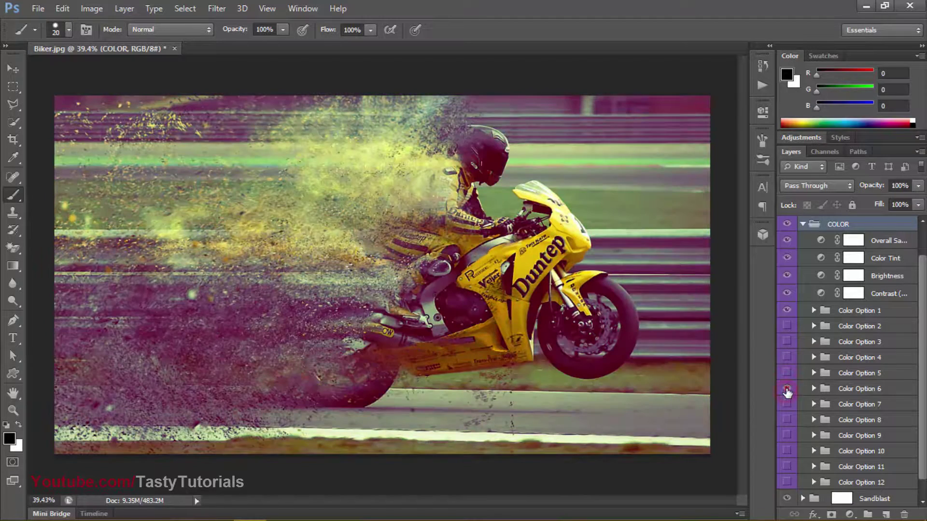
pyautogui.click(787, 404)
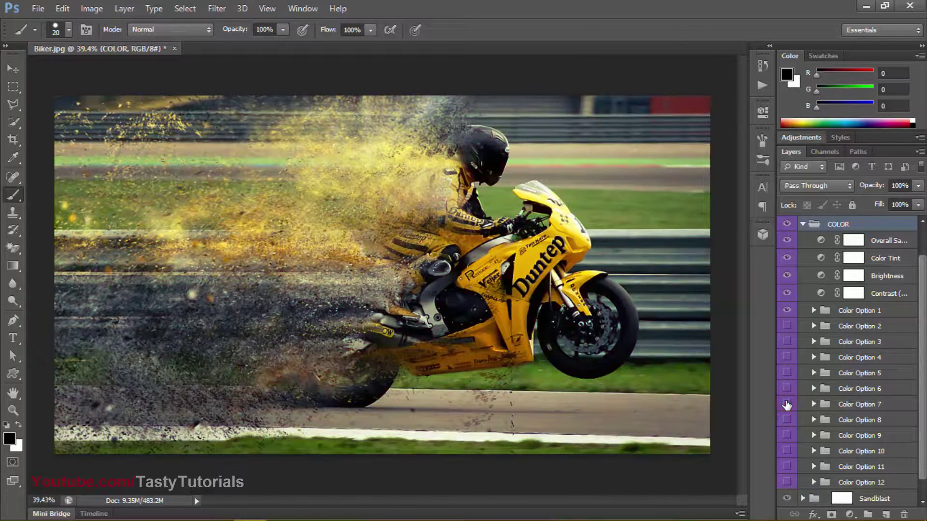
pyautogui.click(786, 422)
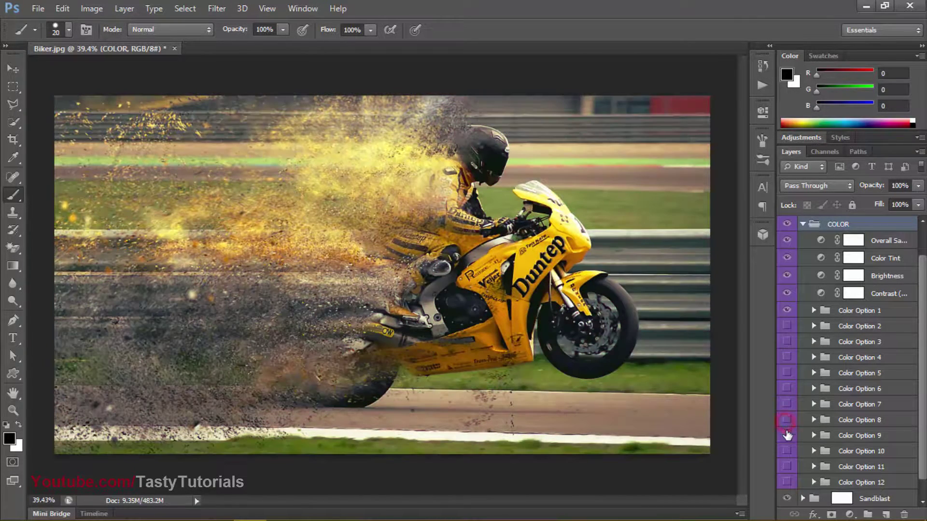
pyautogui.click(786, 424)
pyautogui.click(786, 424)
pyautogui.click(842, 420)
pyautogui.scroll(-1, 788, 423)
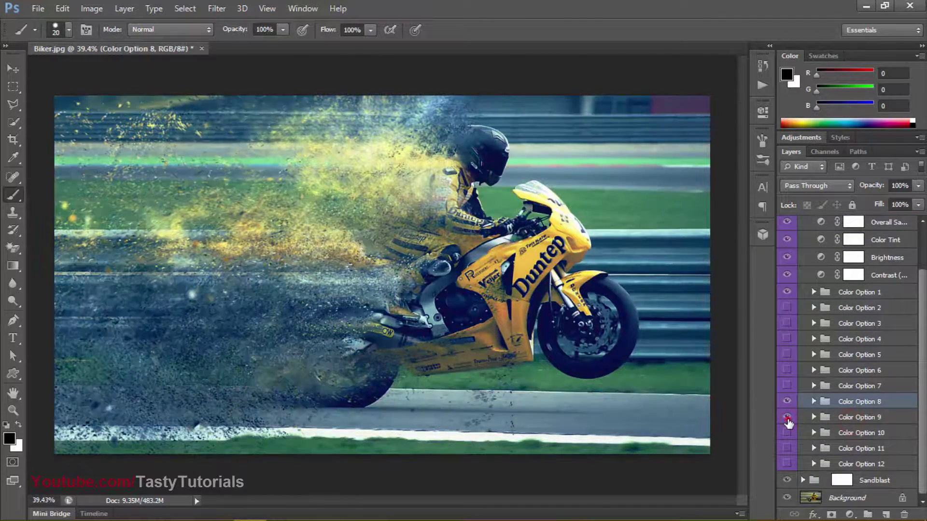
pyautogui.click(788, 419)
pyautogui.click(786, 434)
pyautogui.click(786, 433)
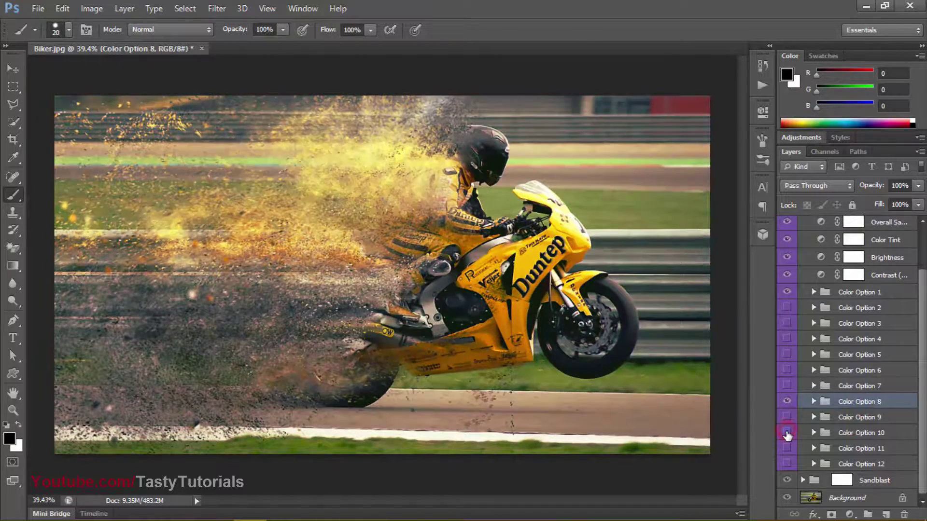
pyautogui.click(786, 448)
pyautogui.click(786, 448)
pyautogui.click(787, 463)
pyautogui.click(786, 464)
pyautogui.scroll(3, 812, 434)
pyautogui.click(802, 259)
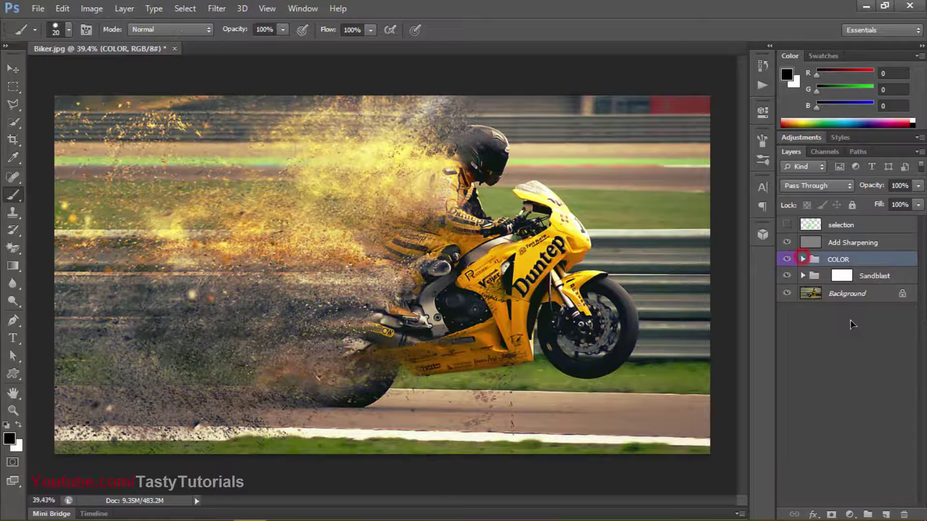
# Undo a stray Sandblast duplicate, then make three copies of the Add Sharpening layer.
pyautogui.click(864, 274)
pyautogui.hotkey('ctrl', 'j')
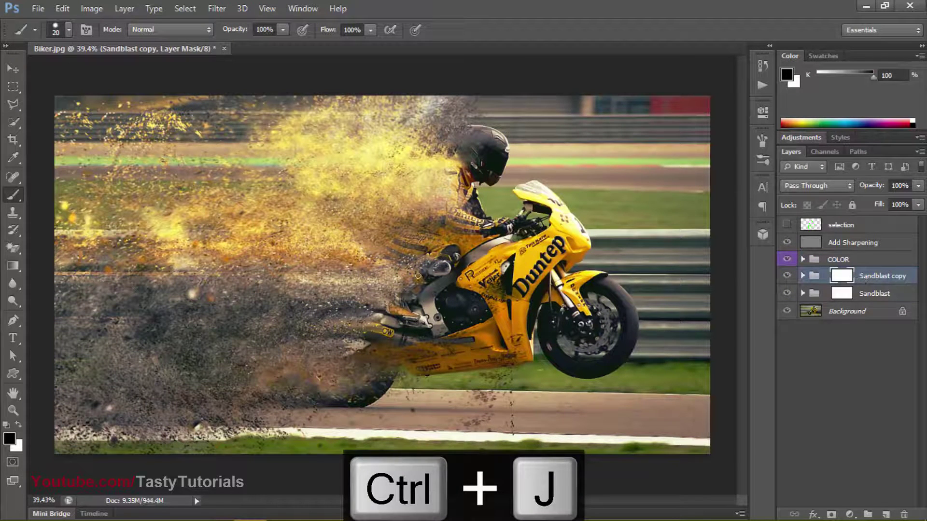
pyautogui.hotkey('ctrl', 'alt', 'z')
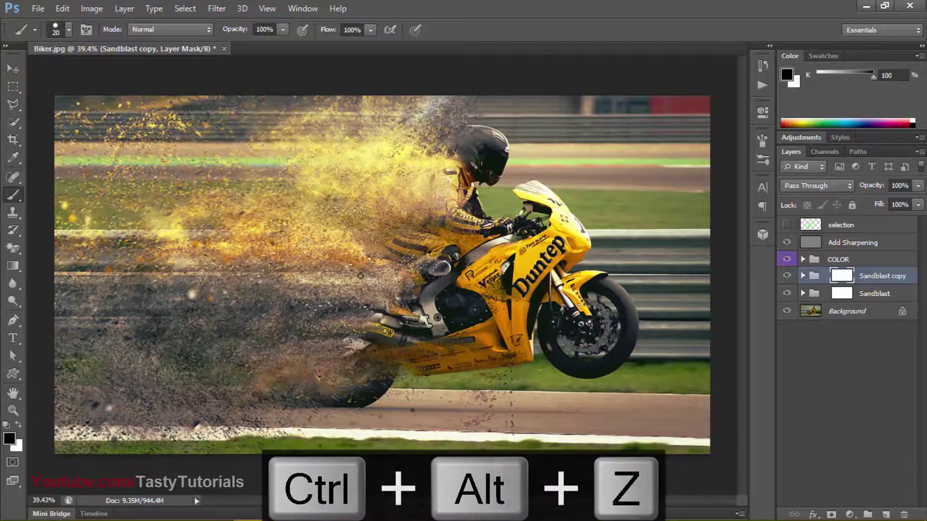
pyautogui.hotkey('ctrl', 'alt', 'z')
pyautogui.click(839, 244)
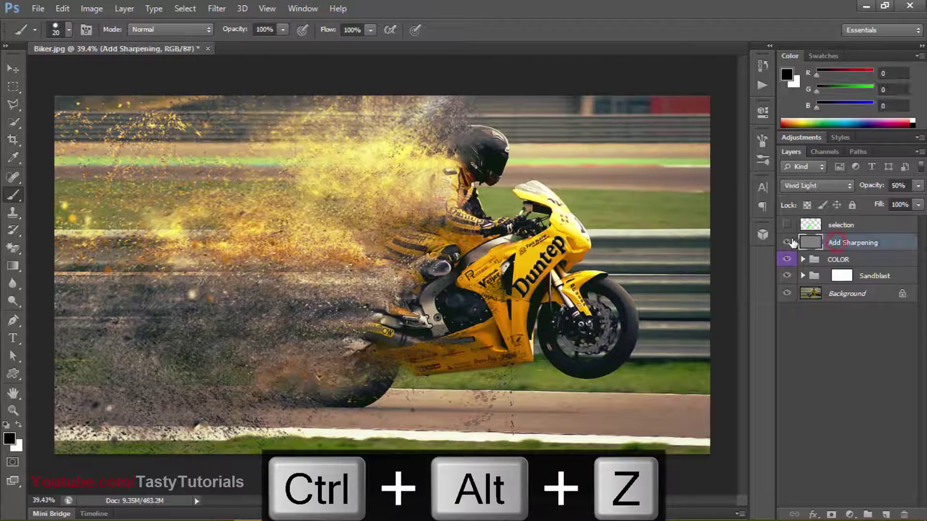
pyautogui.hotkey('ctrl', 'j')
pyautogui.hotkey('ctrl', 'j')
pyautogui.hotkey('ctrl', 'j')
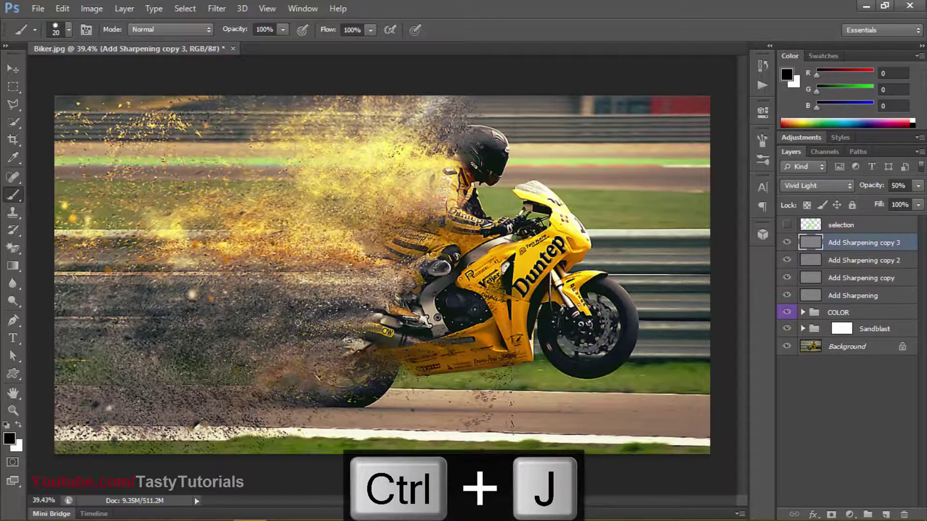
pyautogui.click(13, 69)
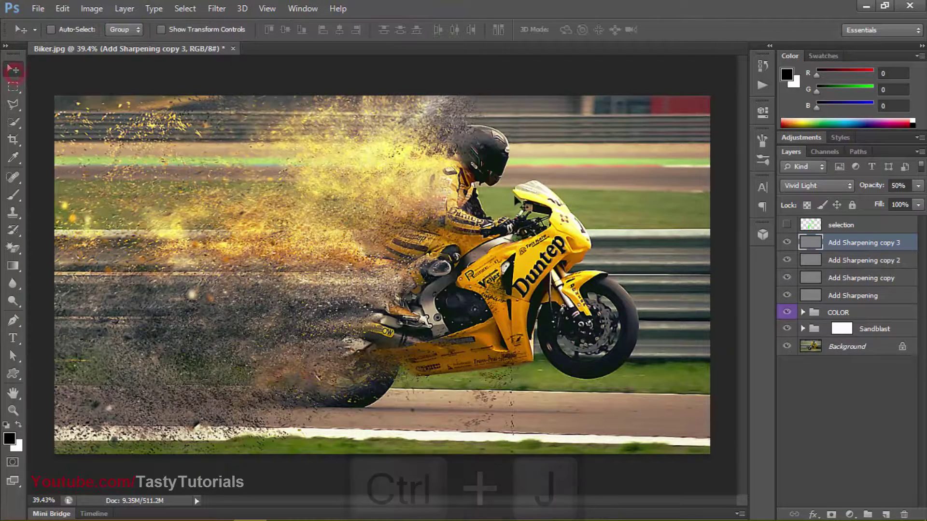
# Compare the image with the green strokes shown and hidden, leave them hidden, deselect layers, expand Adjustments.
pyautogui.click(849, 225)
pyautogui.click(787, 225)
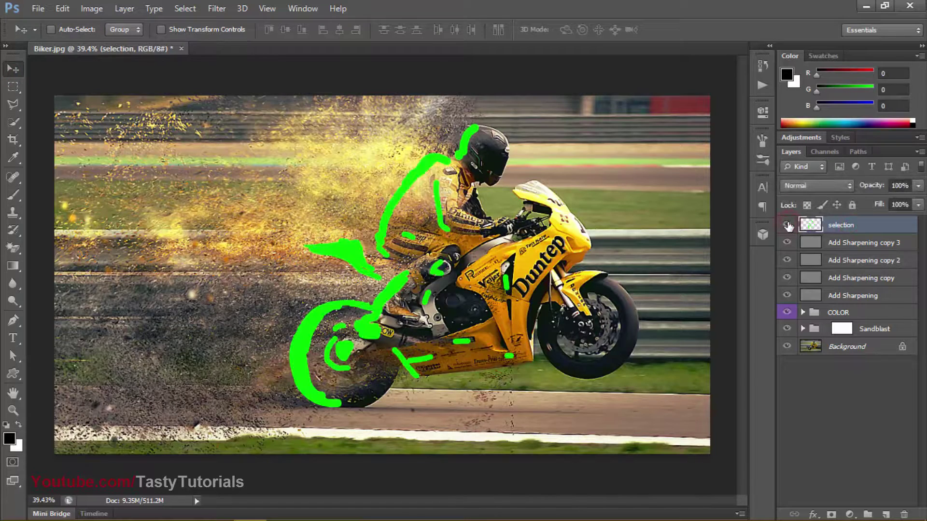
pyautogui.click(787, 225)
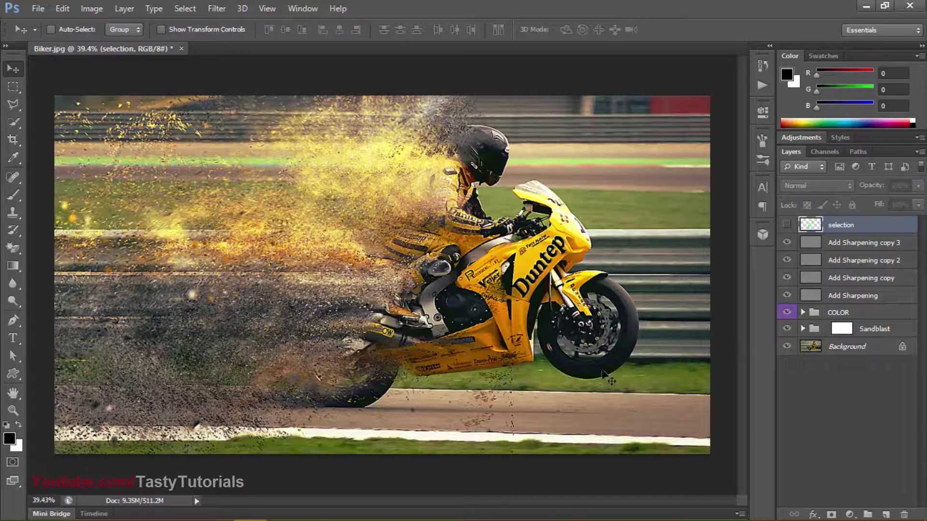
pyautogui.click(787, 225)
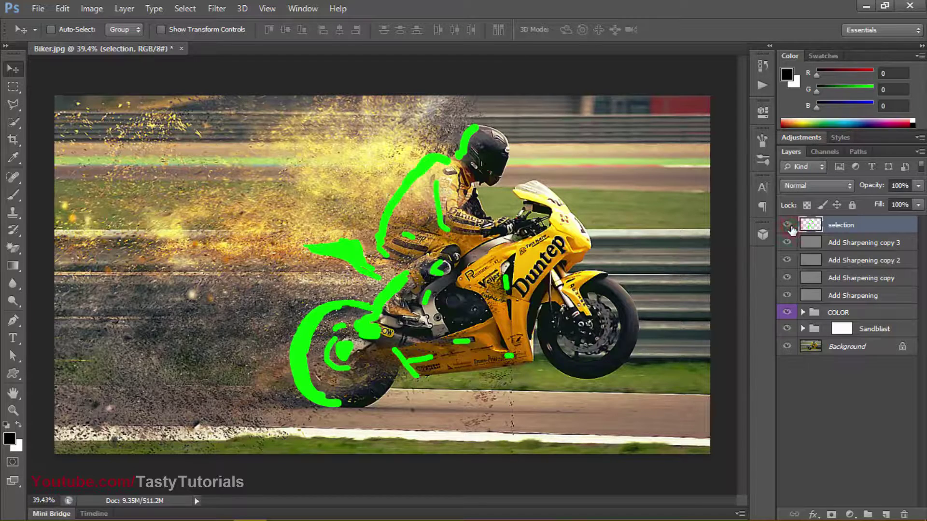
pyautogui.click(787, 225)
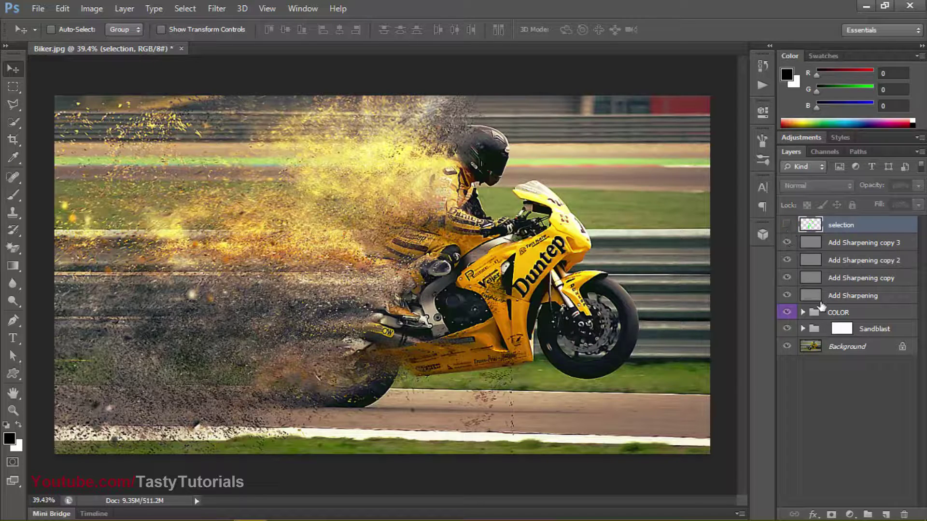
pyautogui.click(835, 365)
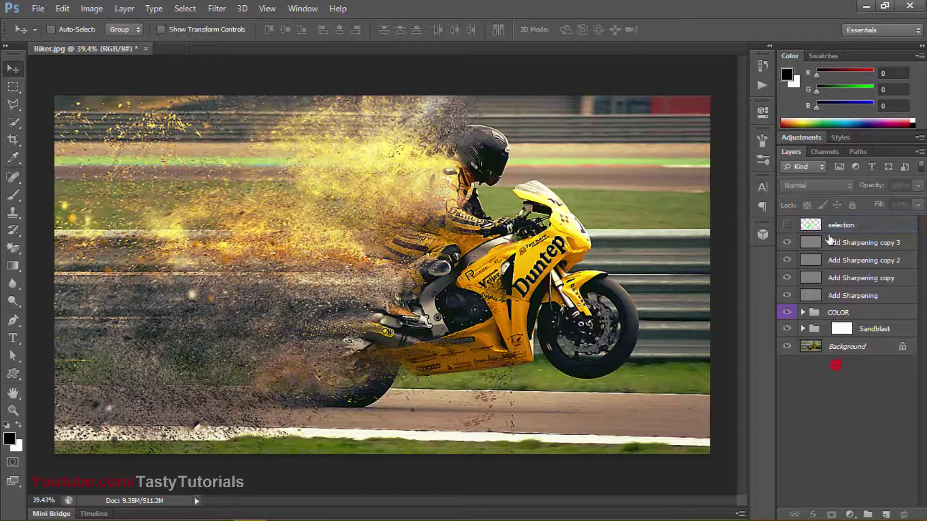
pyautogui.click(808, 138)
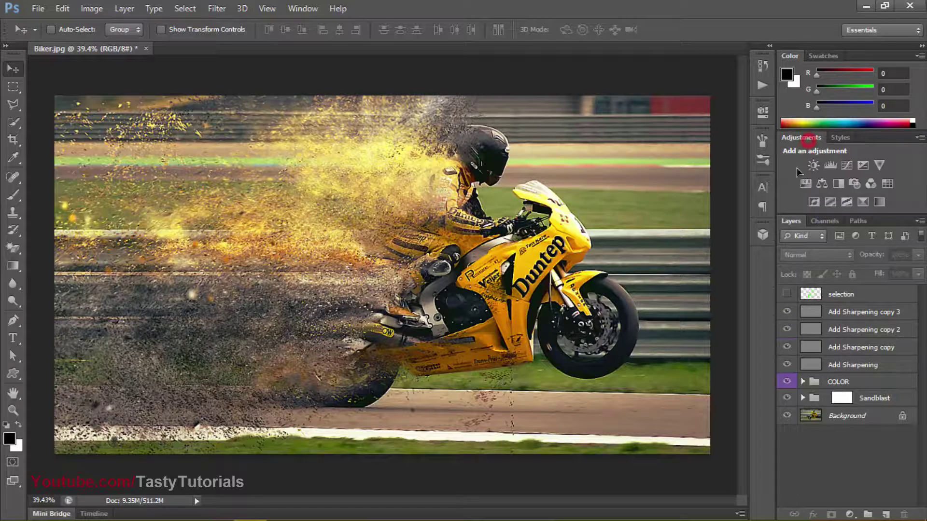
# Add Levels 1 with Blue output black 19 and Red output black 17, then hide it to compare.
pyautogui.click(830, 166)
pyautogui.click(632, 171)
pyautogui.click(620, 212)
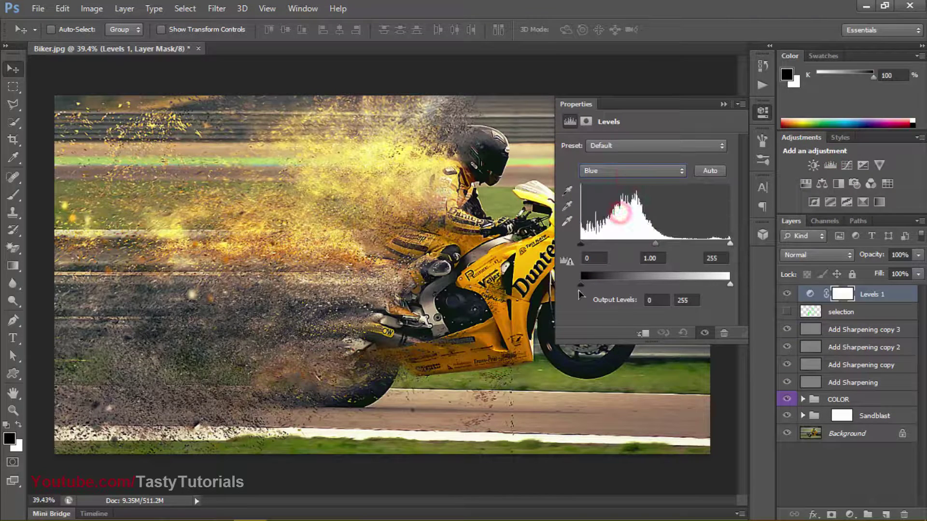
pyautogui.moveTo(580, 285); pyautogui.dragTo(592, 285)
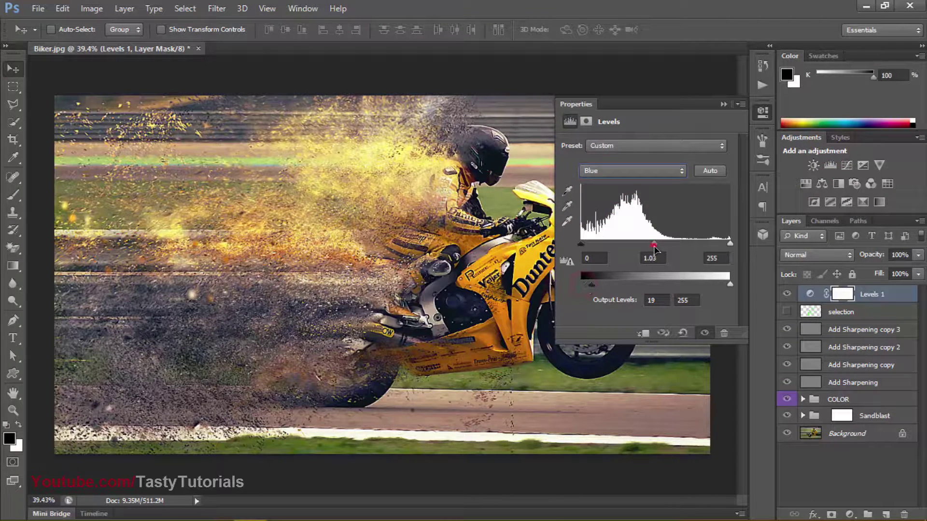
pyautogui.click(641, 172)
pyautogui.click(630, 193)
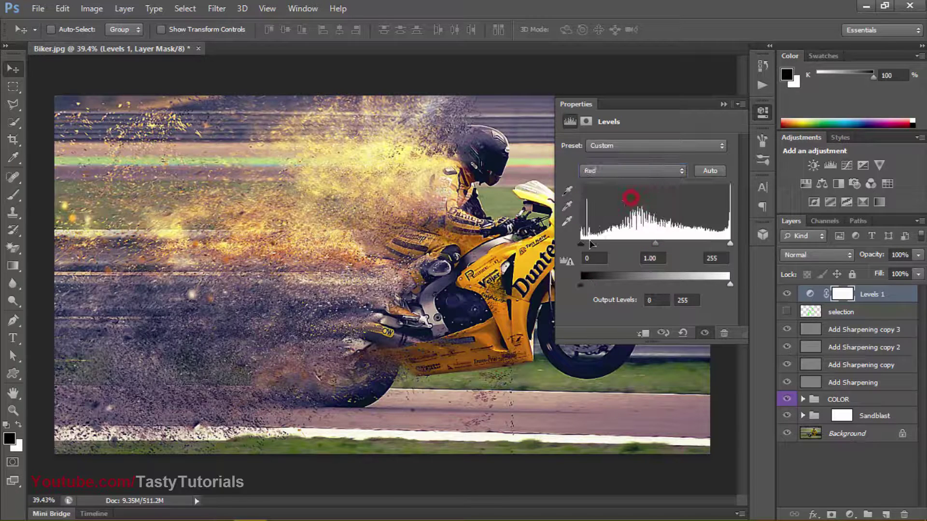
pyautogui.moveTo(581, 280); pyautogui.dragTo(591, 284)
pyautogui.click(723, 104)
pyautogui.click(786, 294)
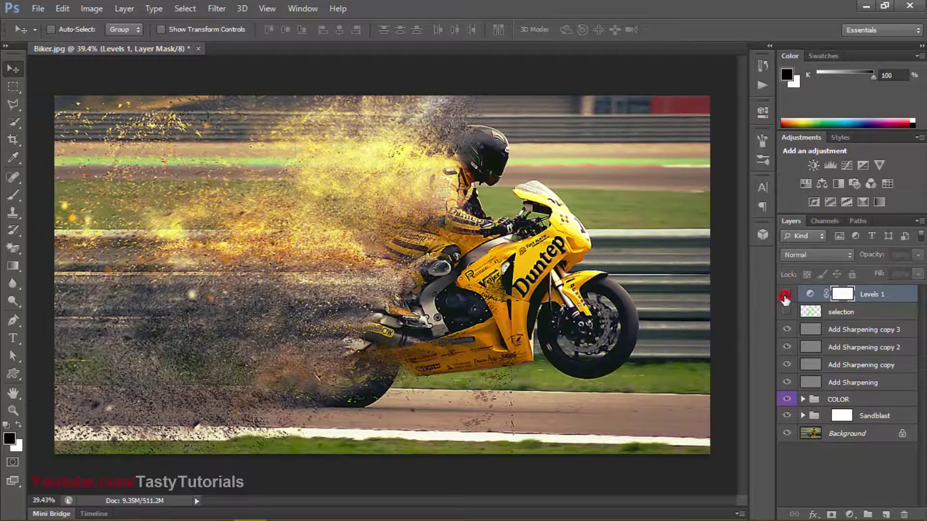